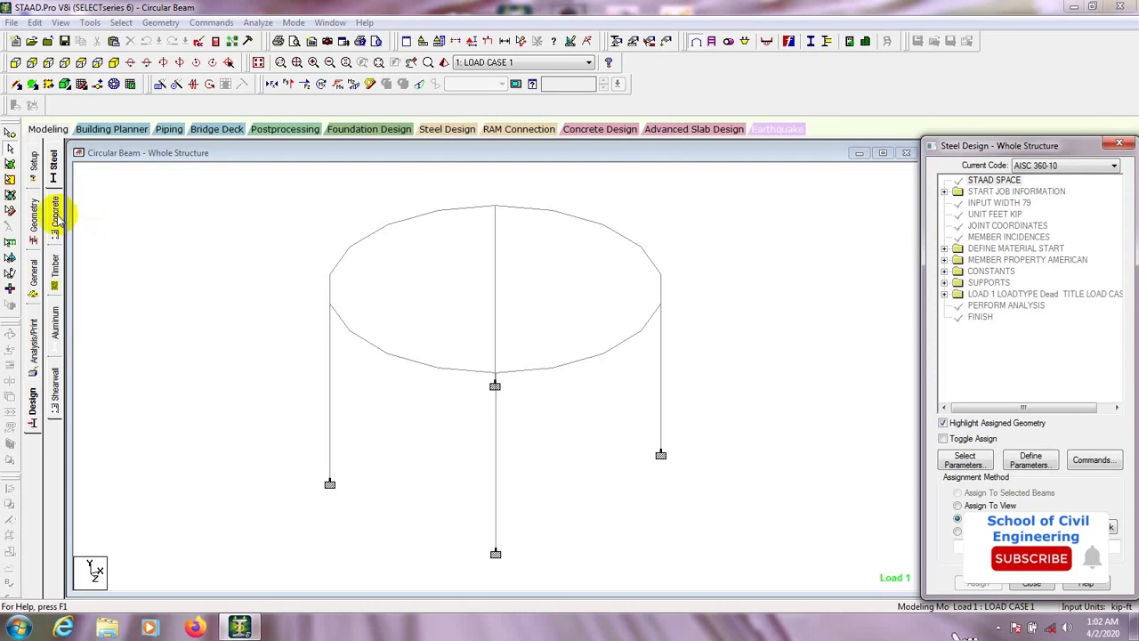
# - Switch the design page to concrete and set the current code to ACI 318 2011
pyautogui.click(55, 215)
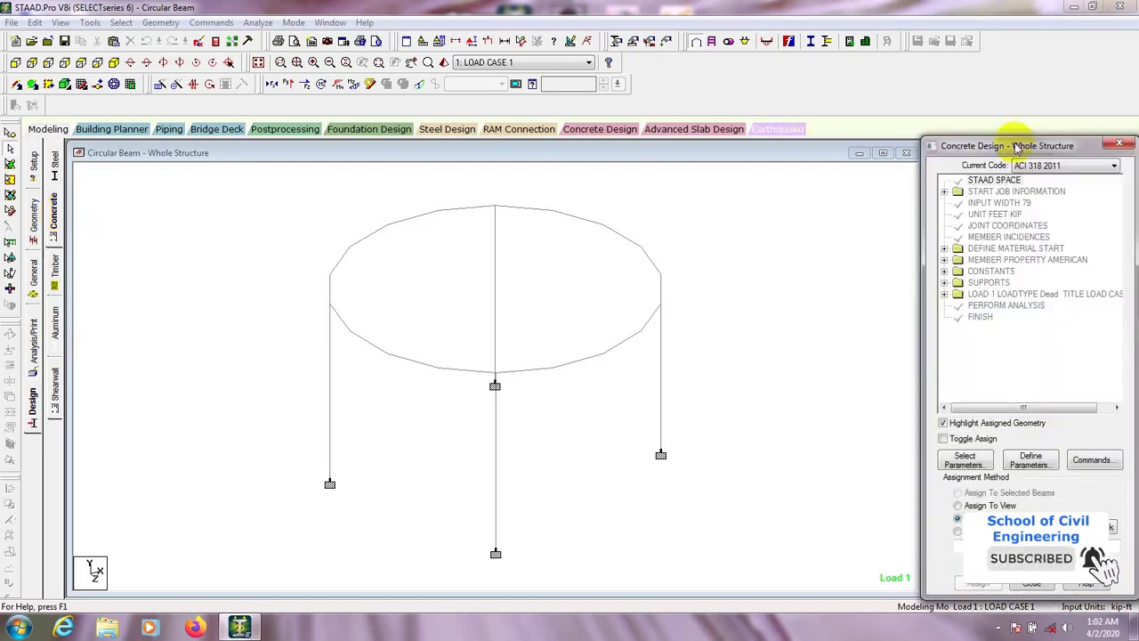
pyautogui.click(1066, 165)
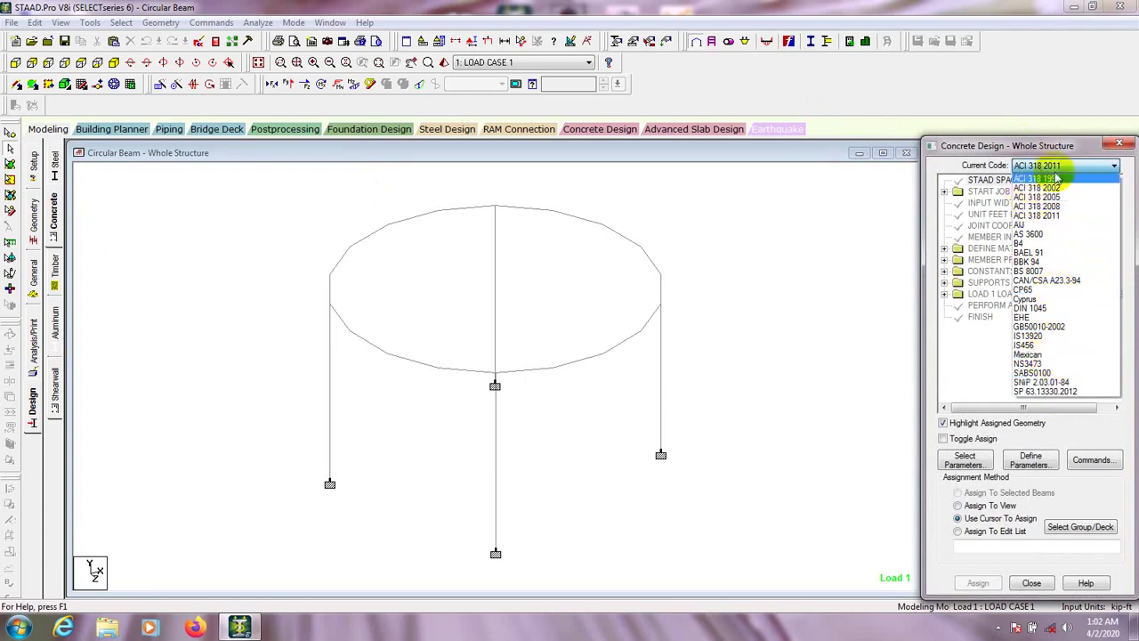
pyautogui.click(1034, 217)
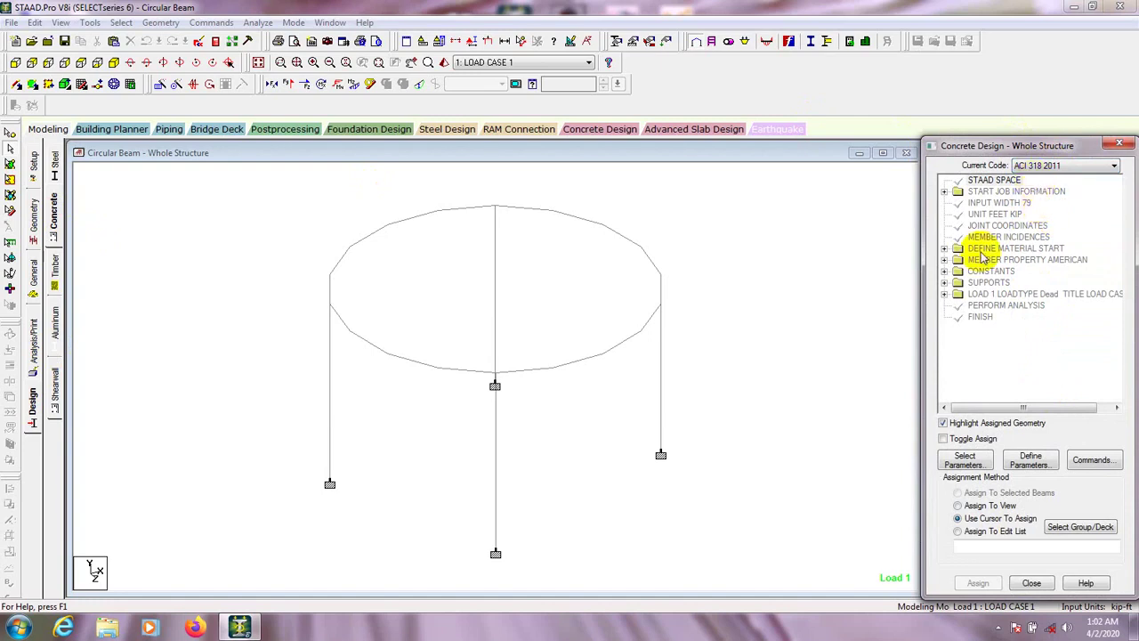
# - Clear all preselected design parameters and select only the clear covers Clb, Cls and Clt
pyautogui.click(965, 463)
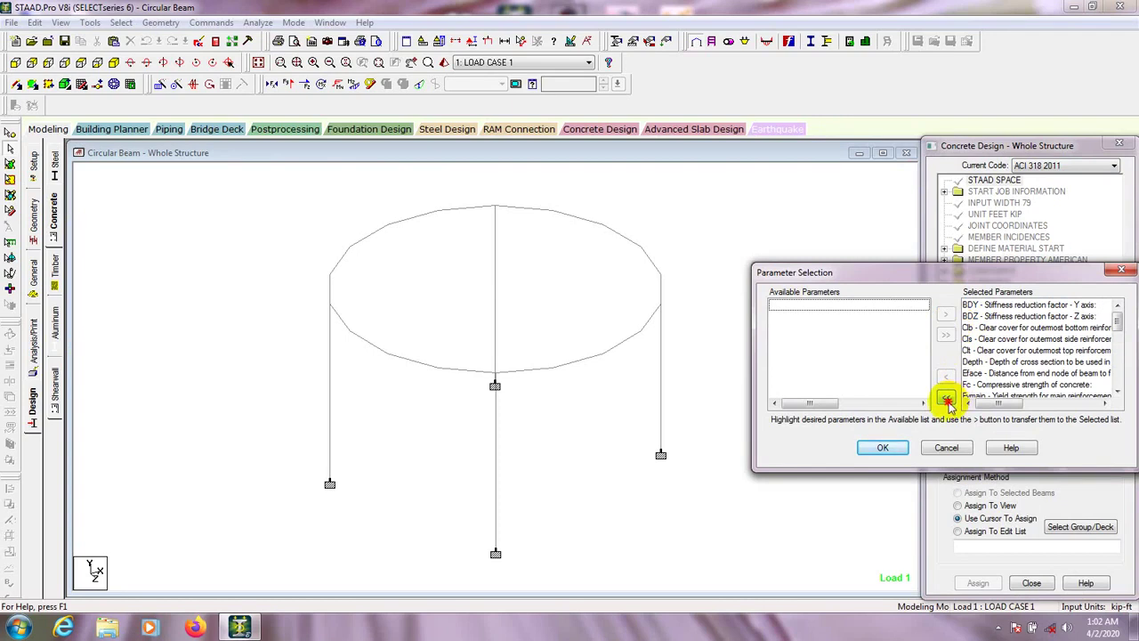
pyautogui.click(946, 398)
pyautogui.click(797, 329)
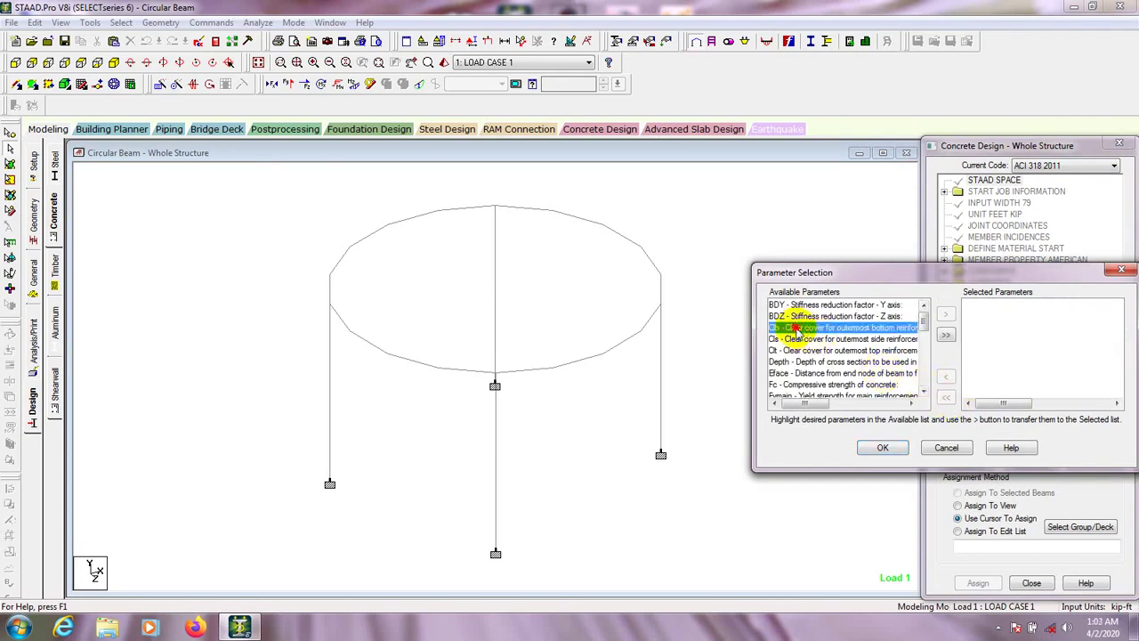
pyautogui.keyDown('shift'); pyautogui.click(798, 349); pyautogui.keyUp('shift')
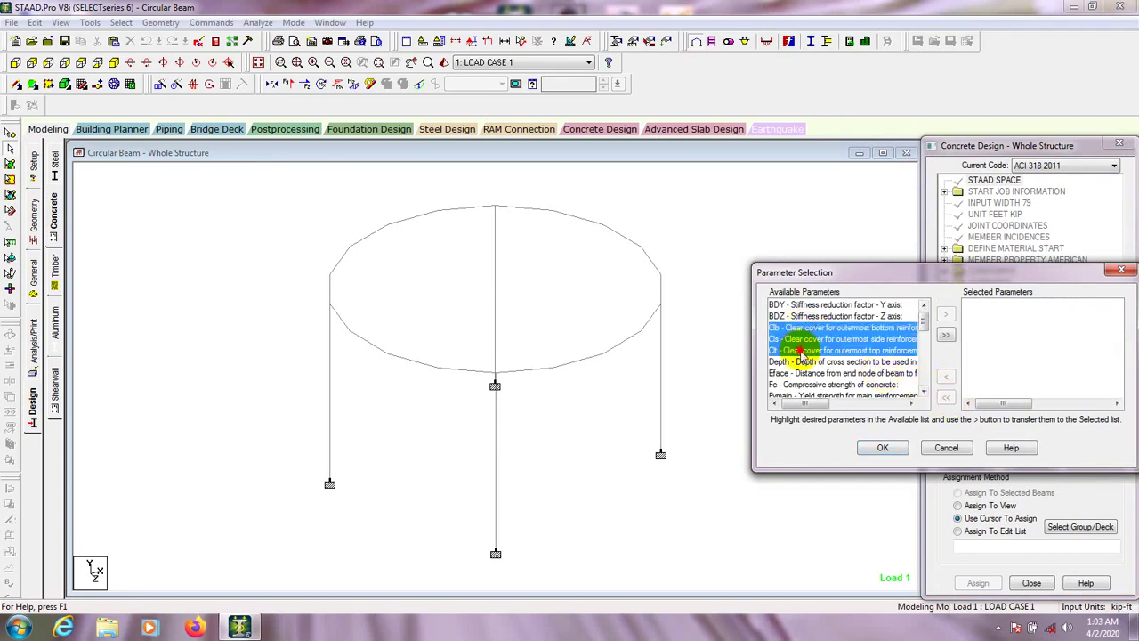
pyautogui.click(944, 314)
# - Add the concrete compressive strength (Fc) and main reinforcement yield strength (Fymain) to the selected parameters
pyautogui.click(788, 351)
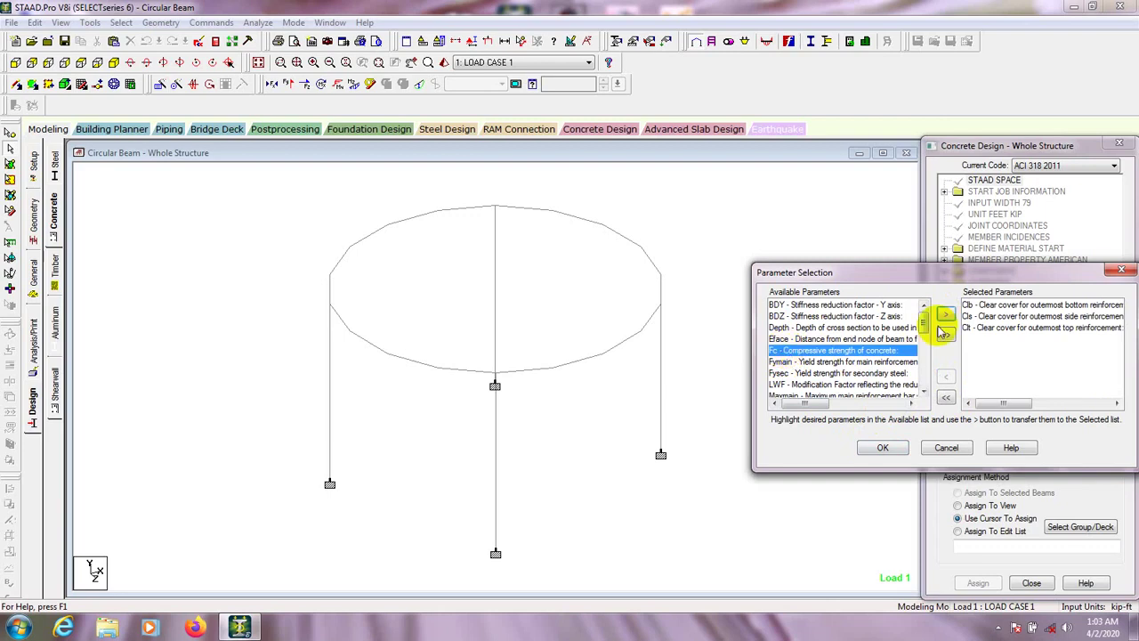
pyautogui.click(945, 314)
pyautogui.click(805, 351)
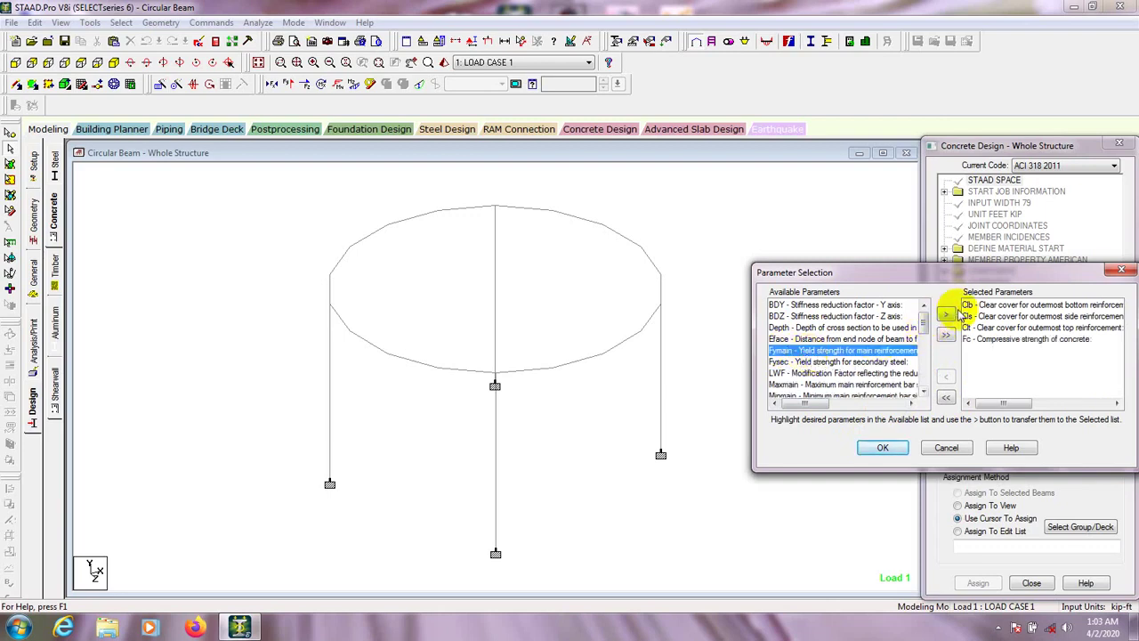
pyautogui.click(946, 314)
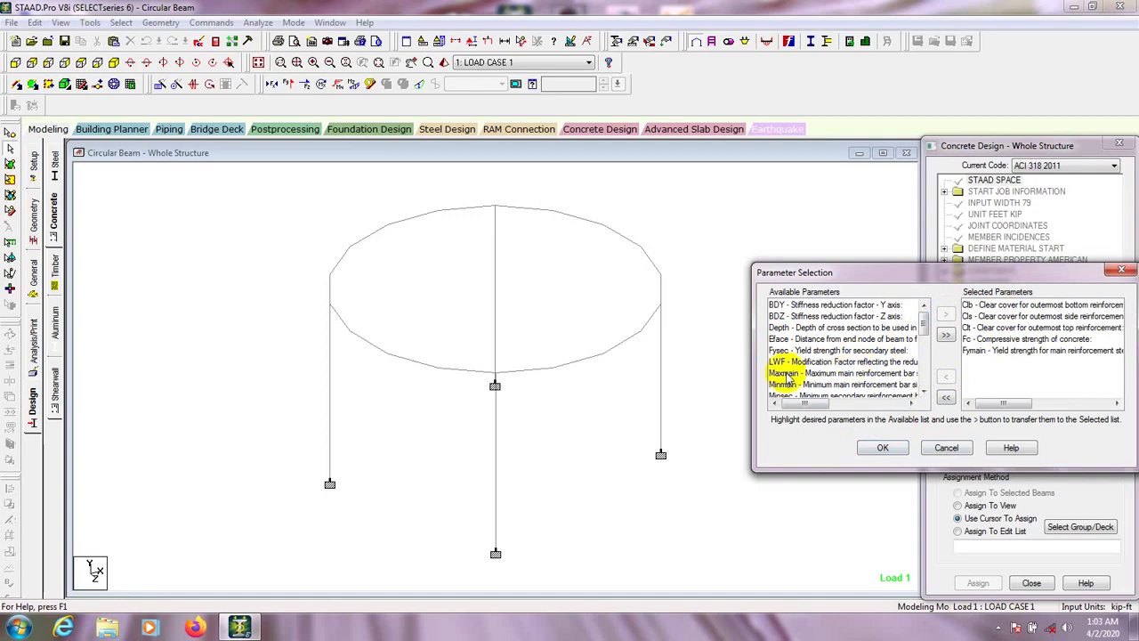
# - Look through the remaining available concrete design parameters and review the selected ones
pyautogui.click(923, 394)
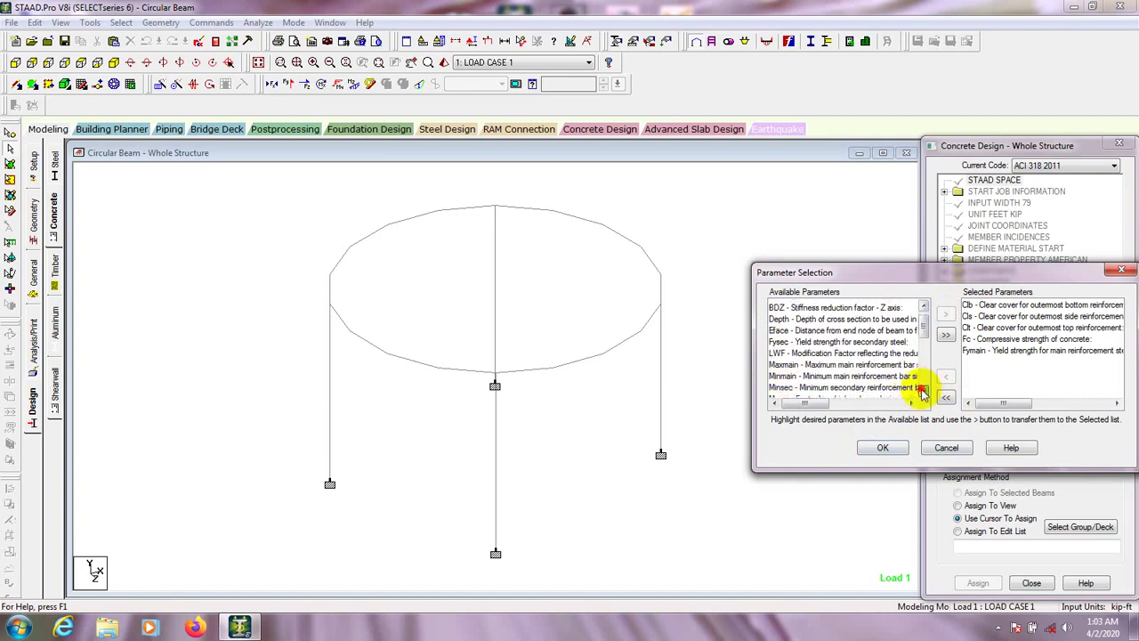
pyautogui.click(922, 394)
pyautogui.click(923, 394)
pyautogui.click(923, 394)
pyautogui.click(922, 394)
pyautogui.click(923, 394)
pyautogui.click(923, 395)
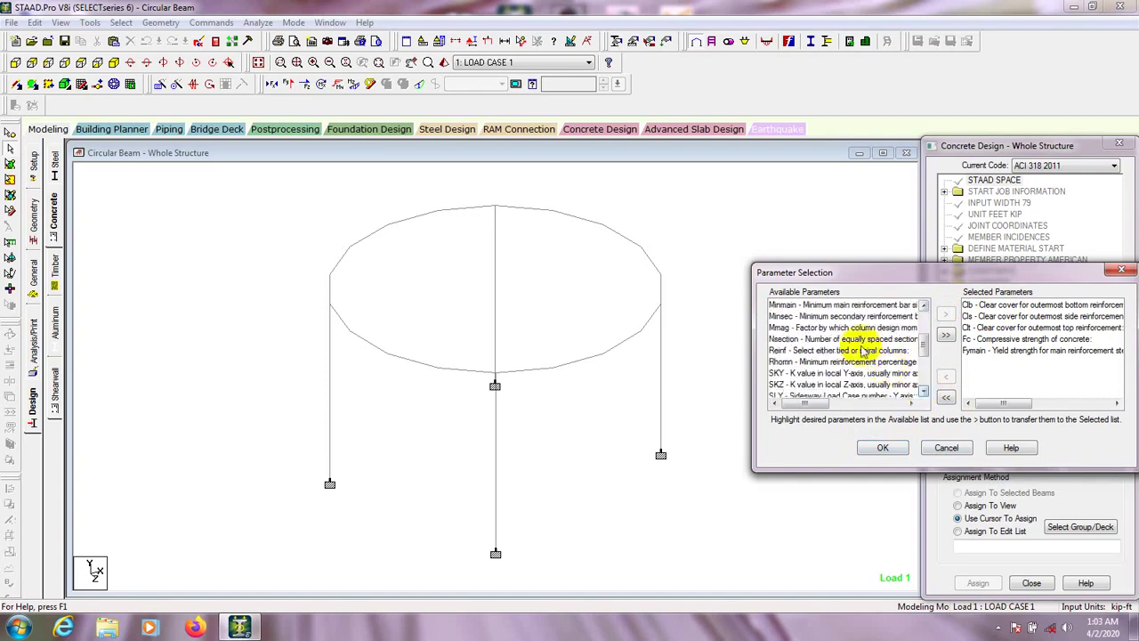
pyautogui.moveTo(923, 345); pyautogui.dragTo(923, 312)
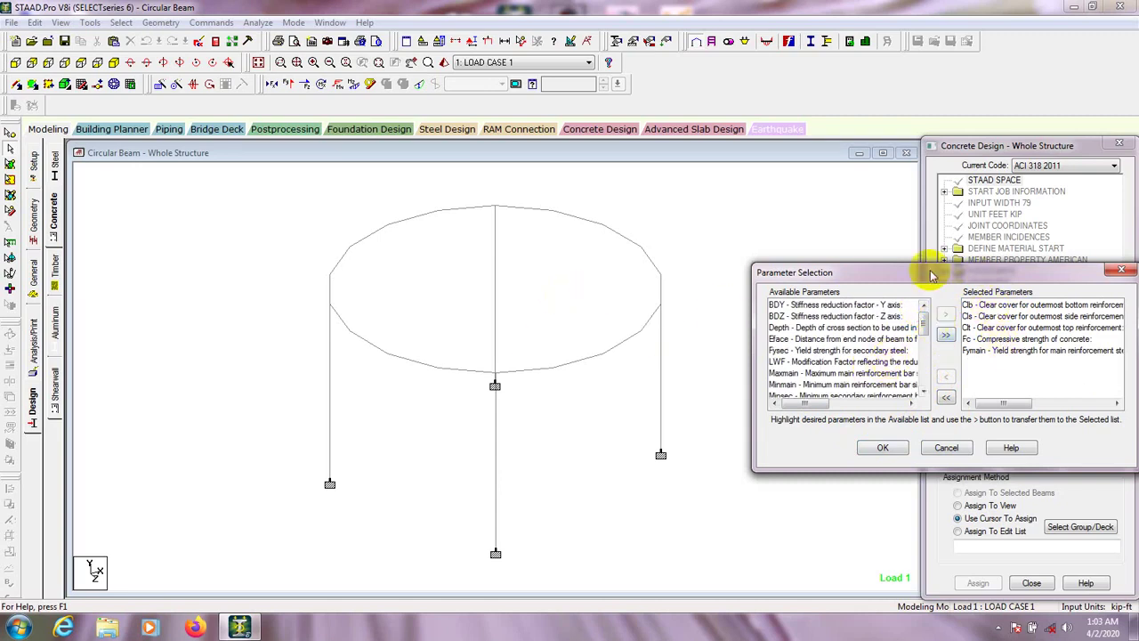
pyautogui.click(827, 328)
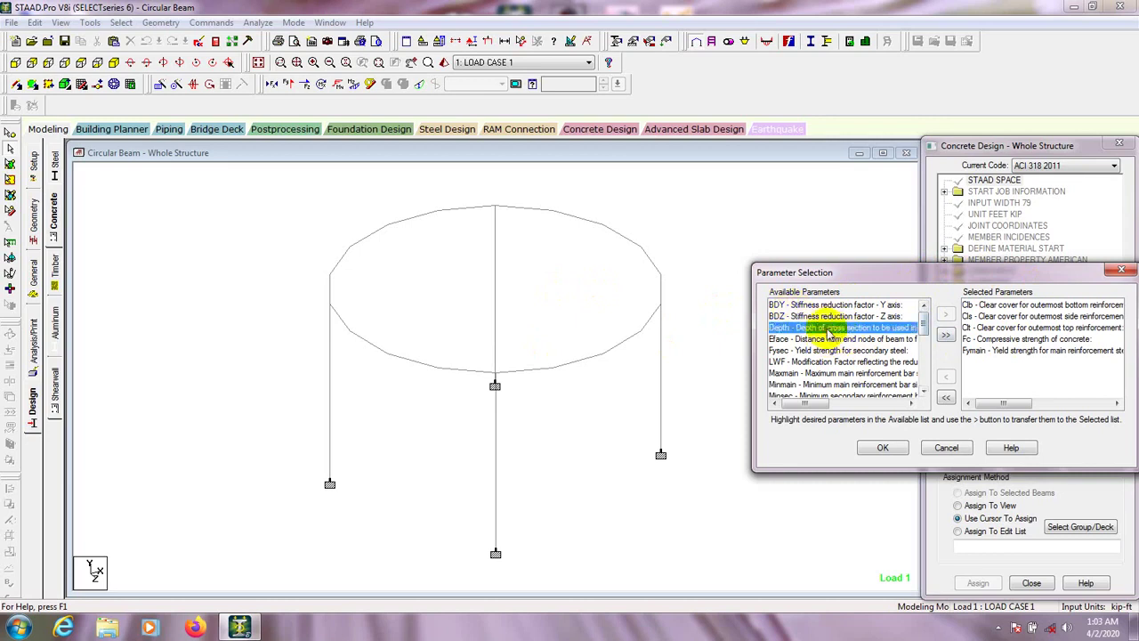
pyautogui.click(1035, 366)
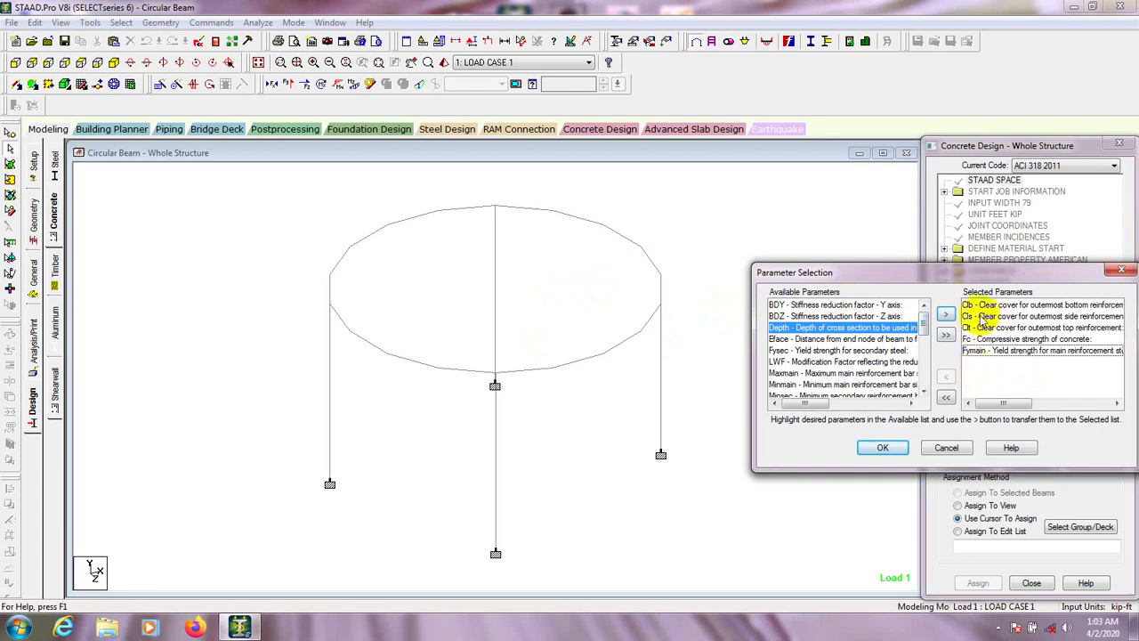
# - Accept the parameter selection and add a CLB bottom reinforcement clear cover of 0.125 ft to the concrete design
pyautogui.click(883, 448)
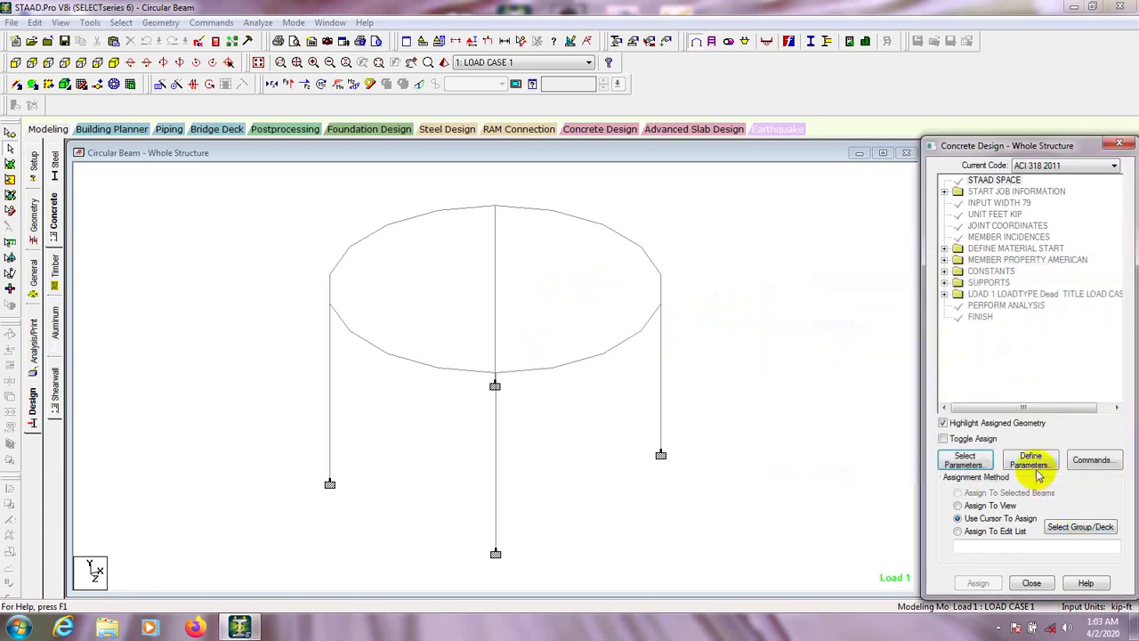
pyautogui.click(1030, 460)
pyautogui.moveTo(467, 178); pyautogui.dragTo(482, 185)
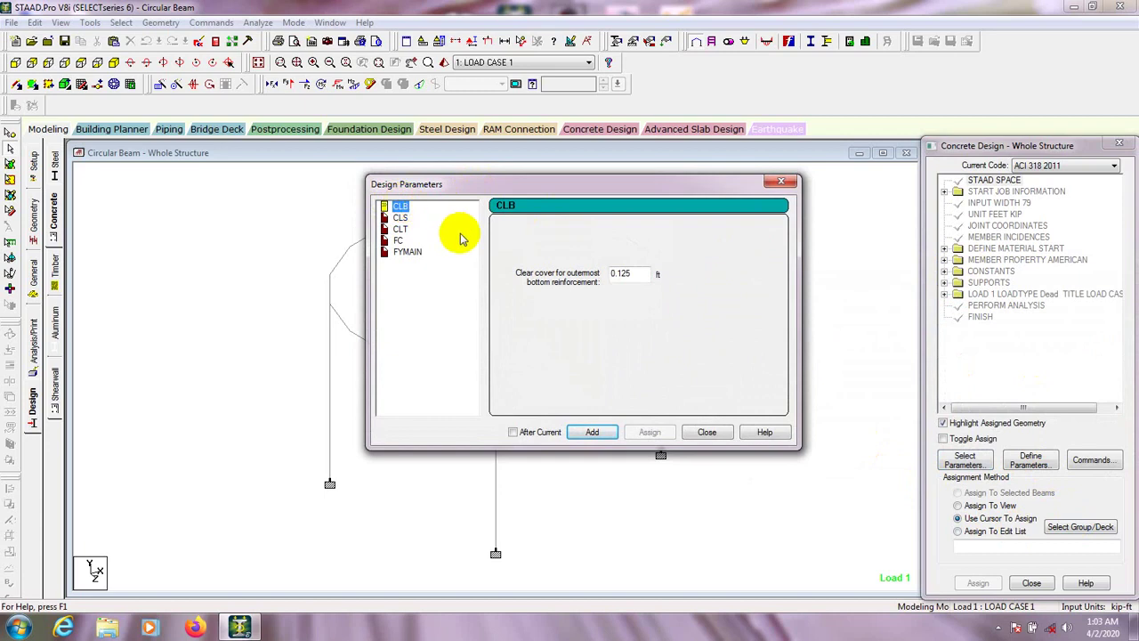
pyautogui.moveTo(630, 269); pyautogui.dragTo(558, 274)
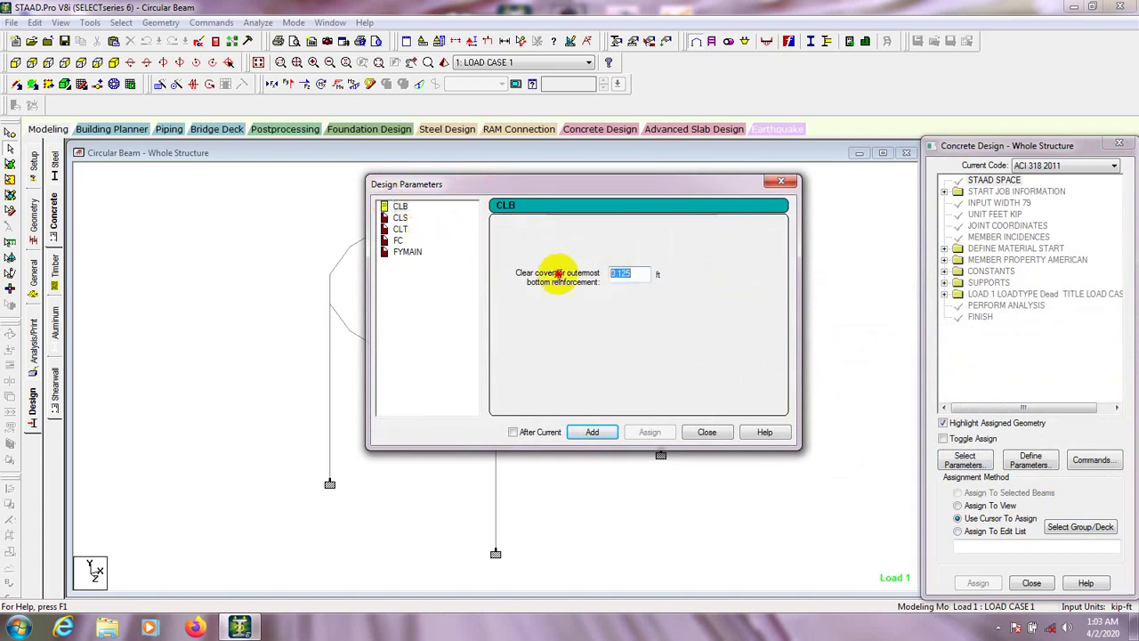
pyautogui.click(635, 274)
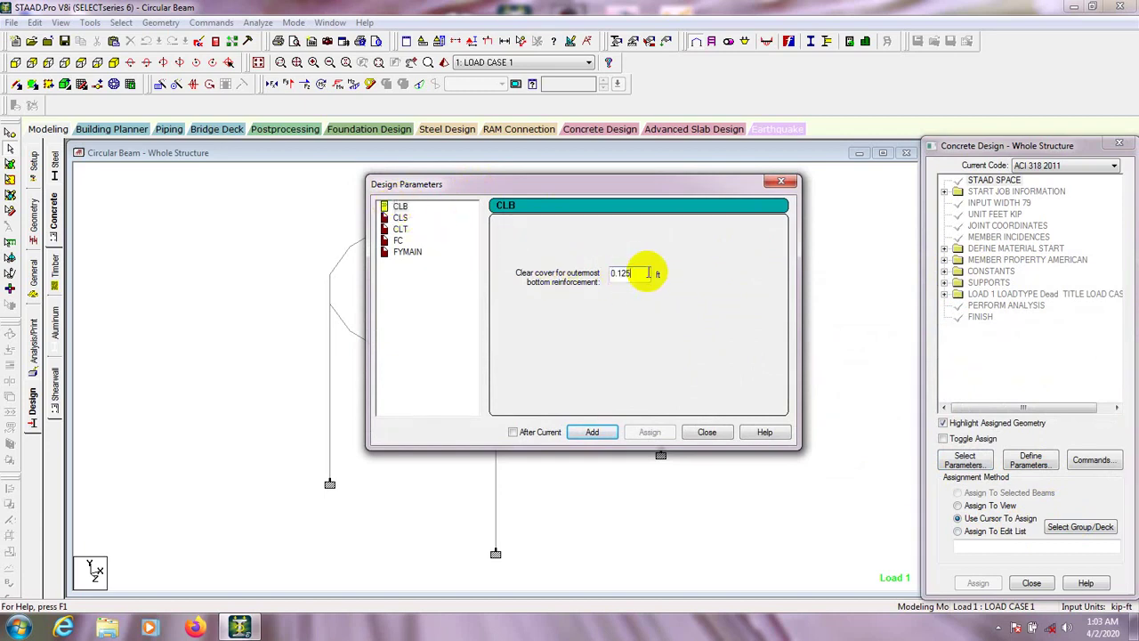
pyautogui.moveTo(649, 273); pyautogui.dragTo(568, 272)
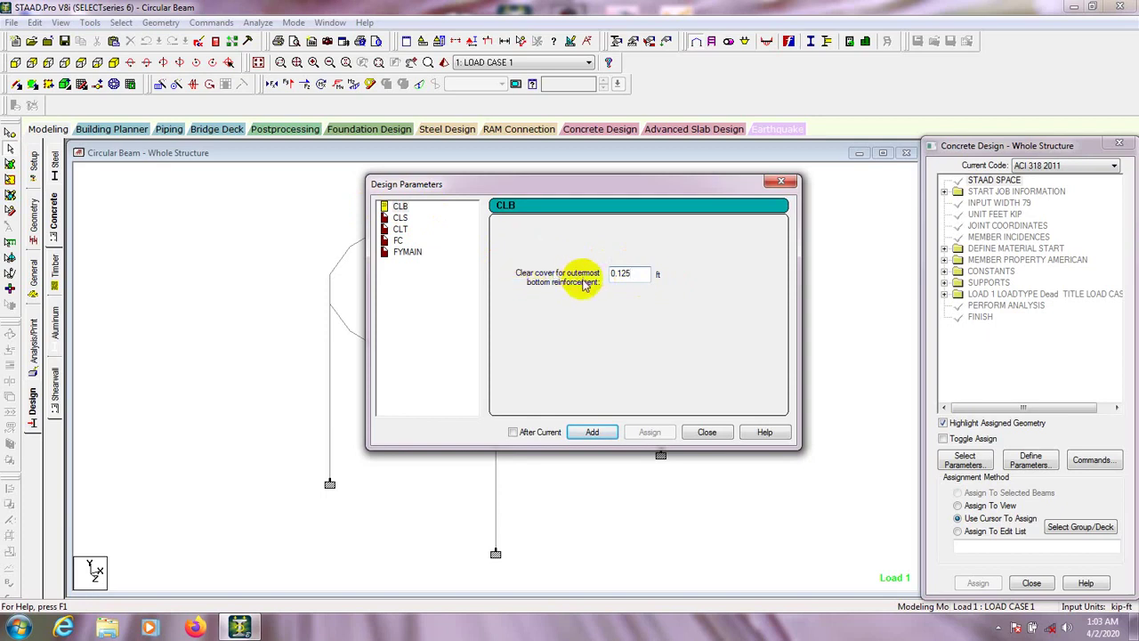
pyautogui.moveTo(648, 274); pyautogui.dragTo(598, 279)
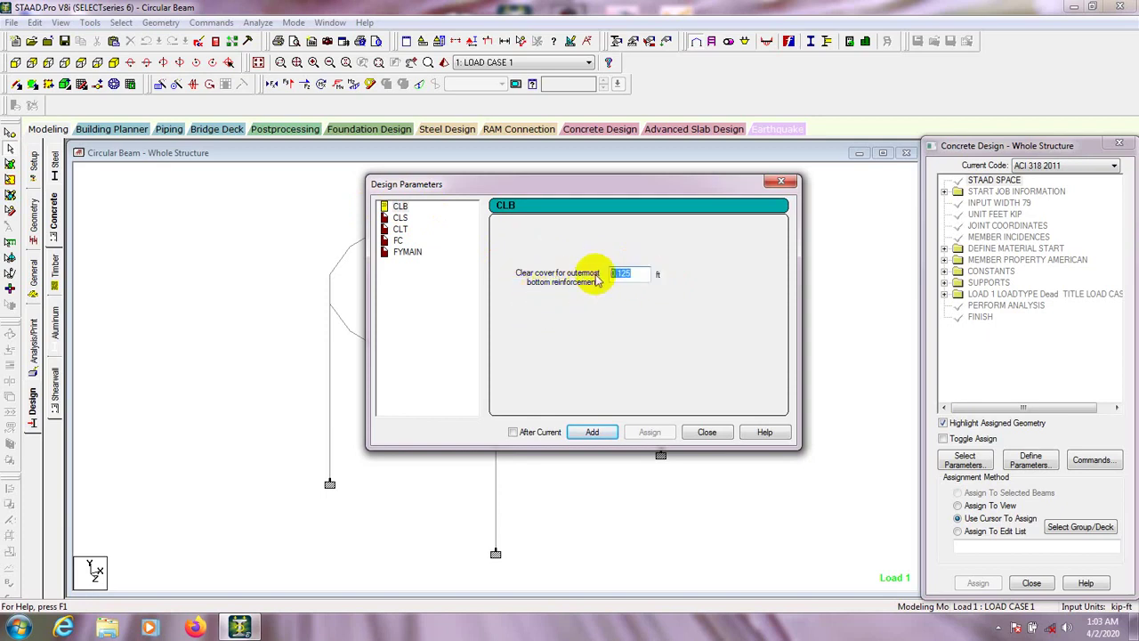
pyautogui.click(635, 274)
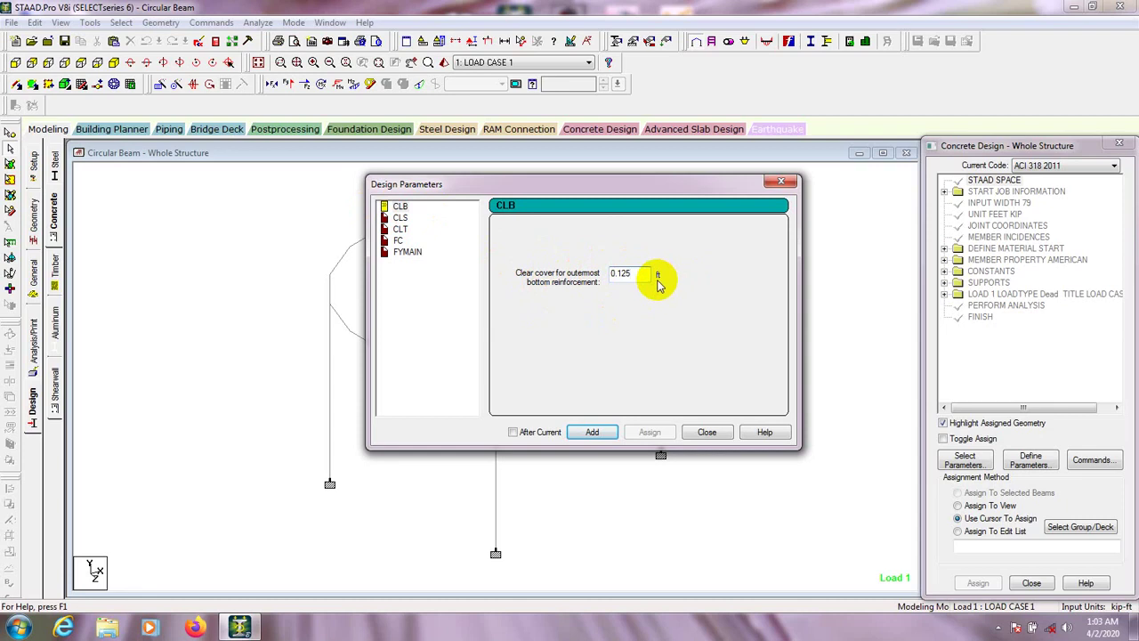
pyautogui.click(593, 432)
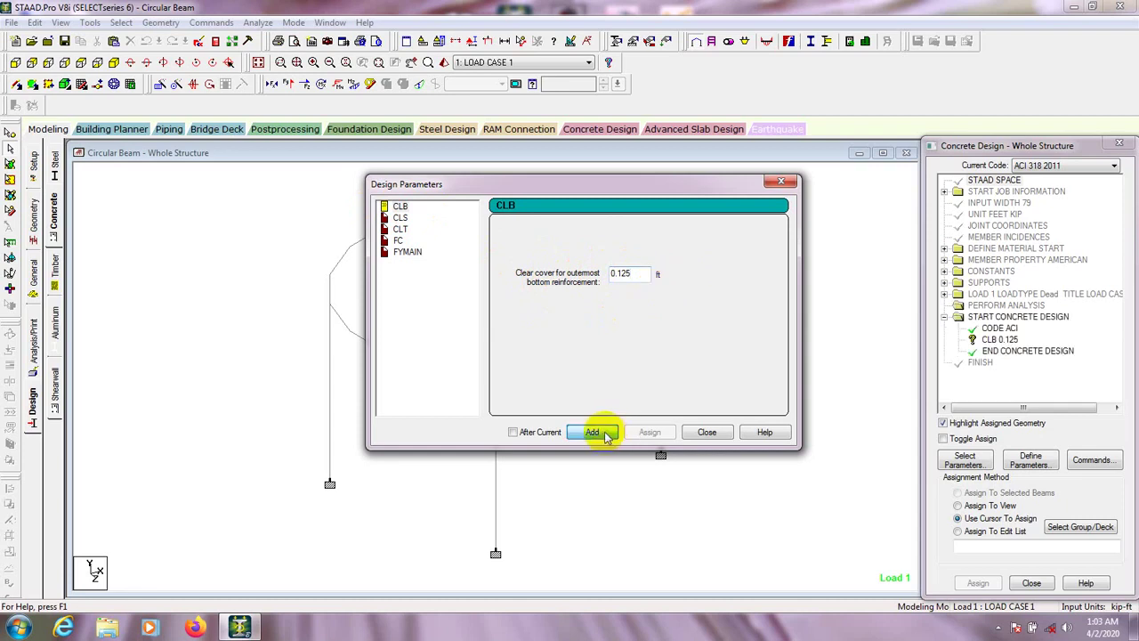
# - Add the CLS side and CLT top reinforcement clear covers, each 0.125 ft, to the concrete design
pyautogui.click(399, 218)
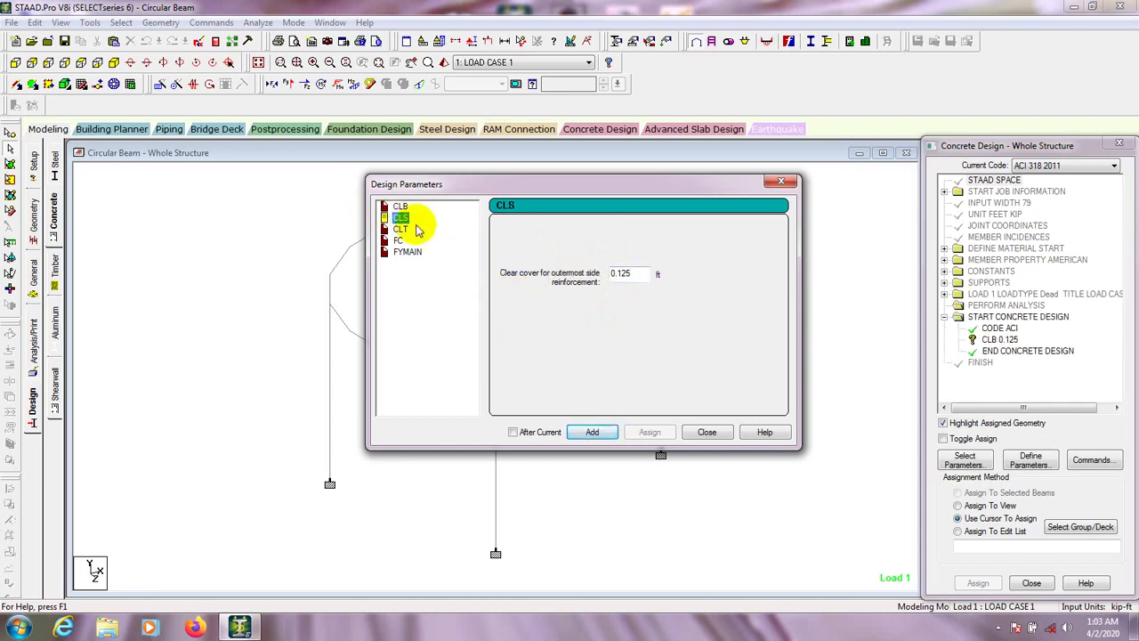
pyautogui.click(397, 221)
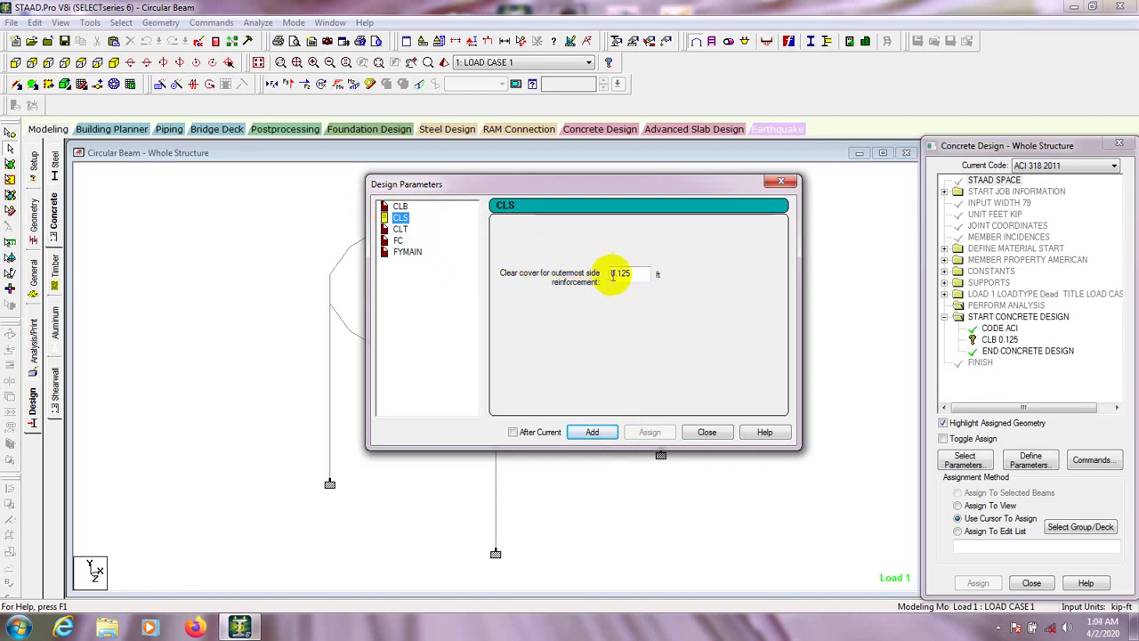
pyautogui.moveTo(630, 276); pyautogui.dragTo(586, 281)
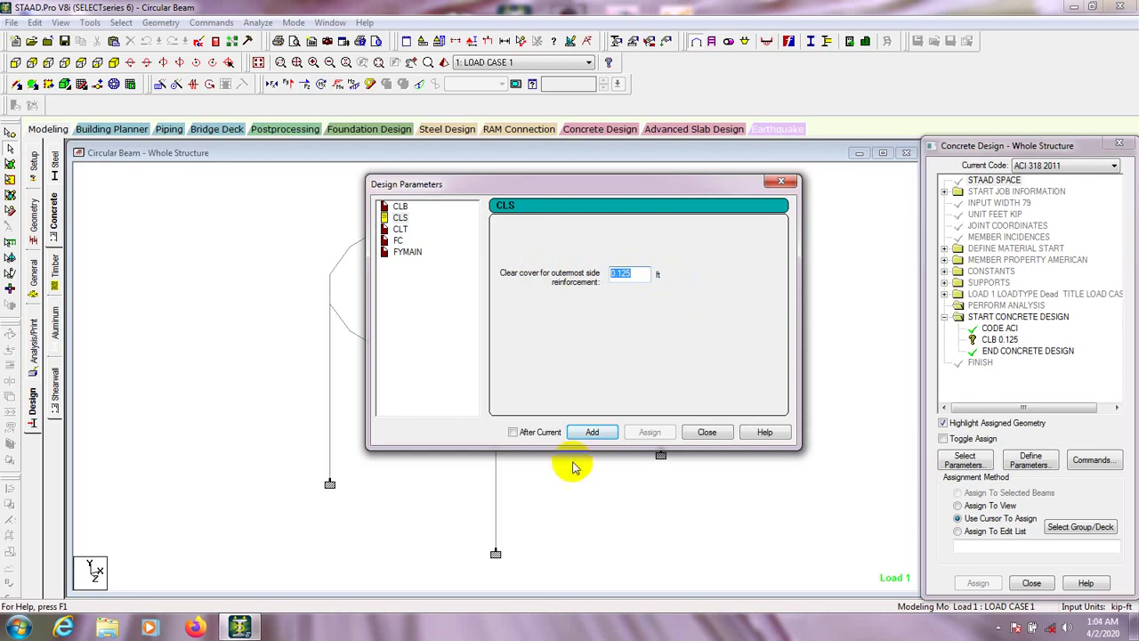
pyautogui.click(596, 434)
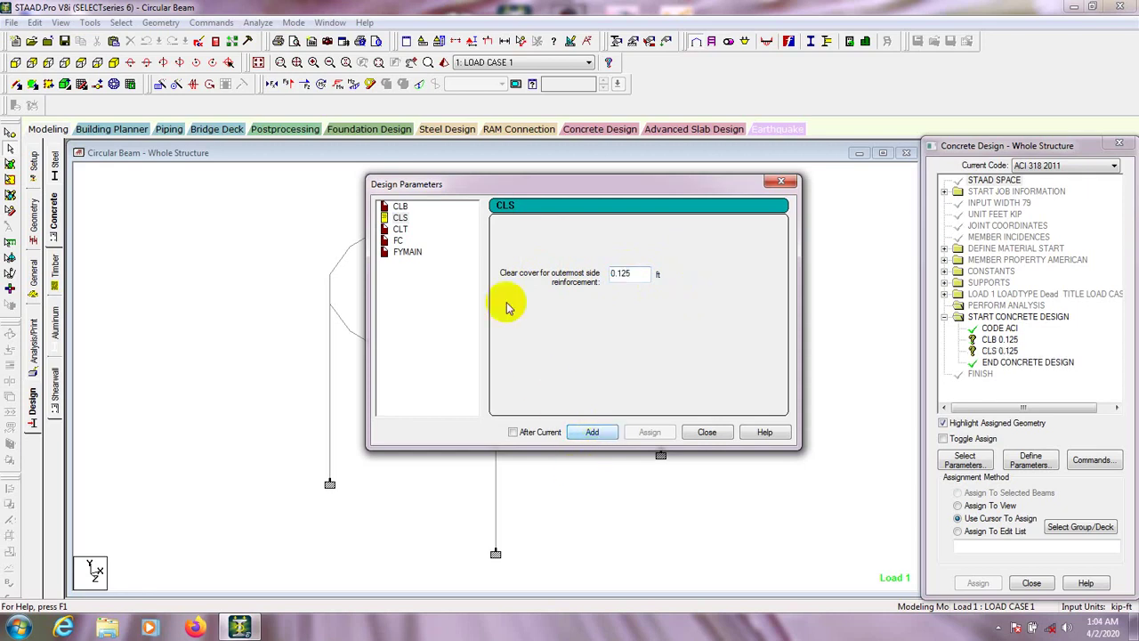
pyautogui.click(402, 229)
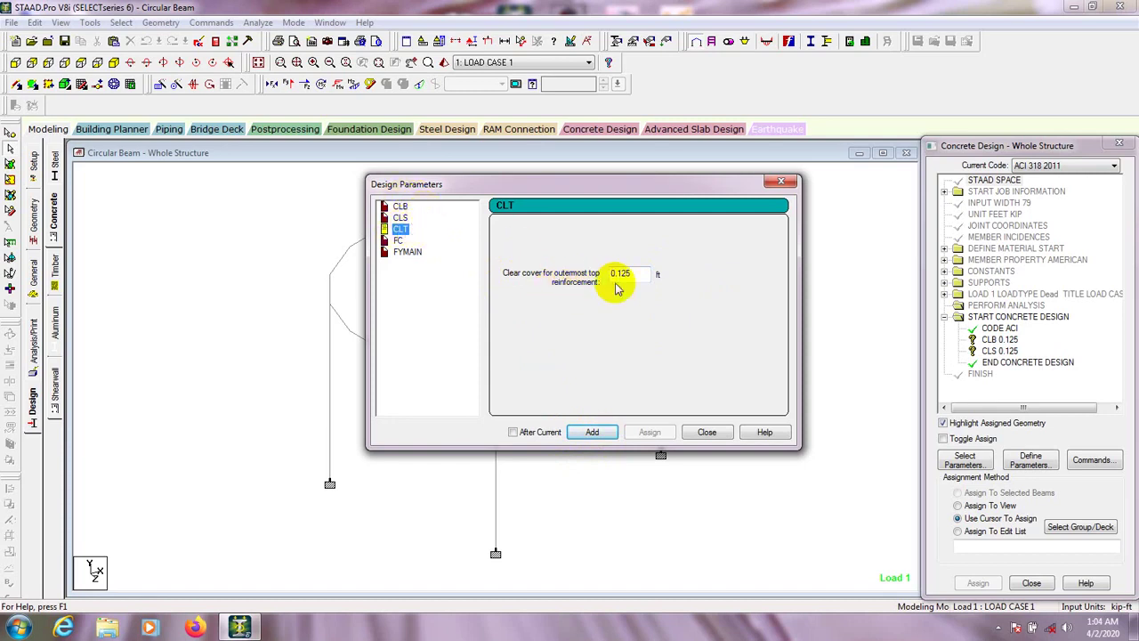
pyautogui.click(605, 433)
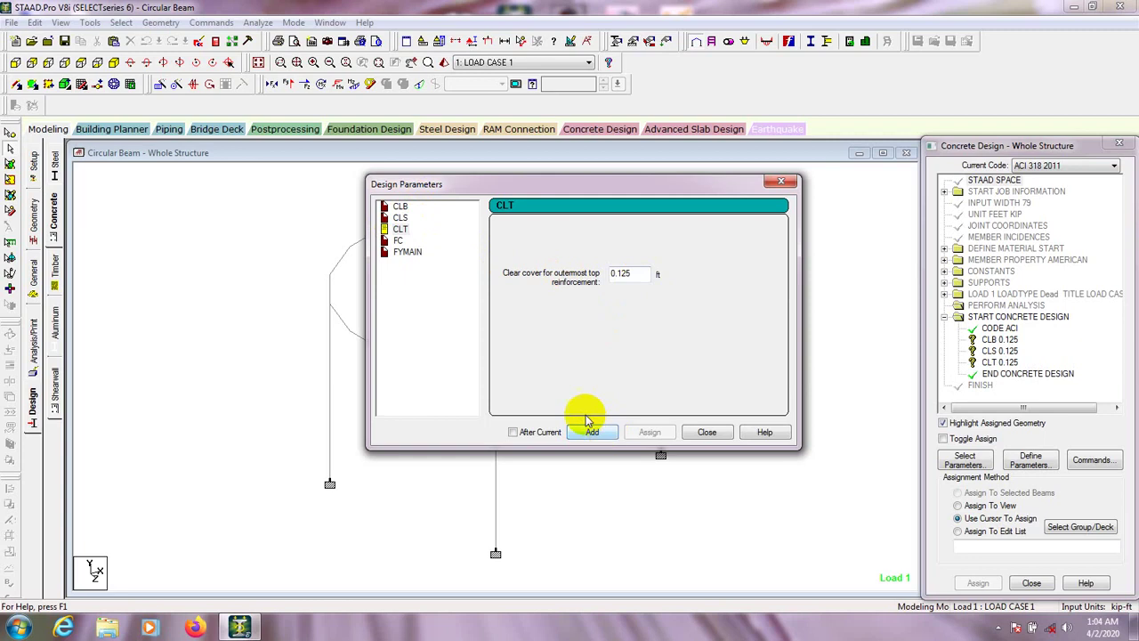
# - Add the FC concrete compressive strength parameter of 576 kip/ft2 to the concrete design
pyautogui.click(398, 241)
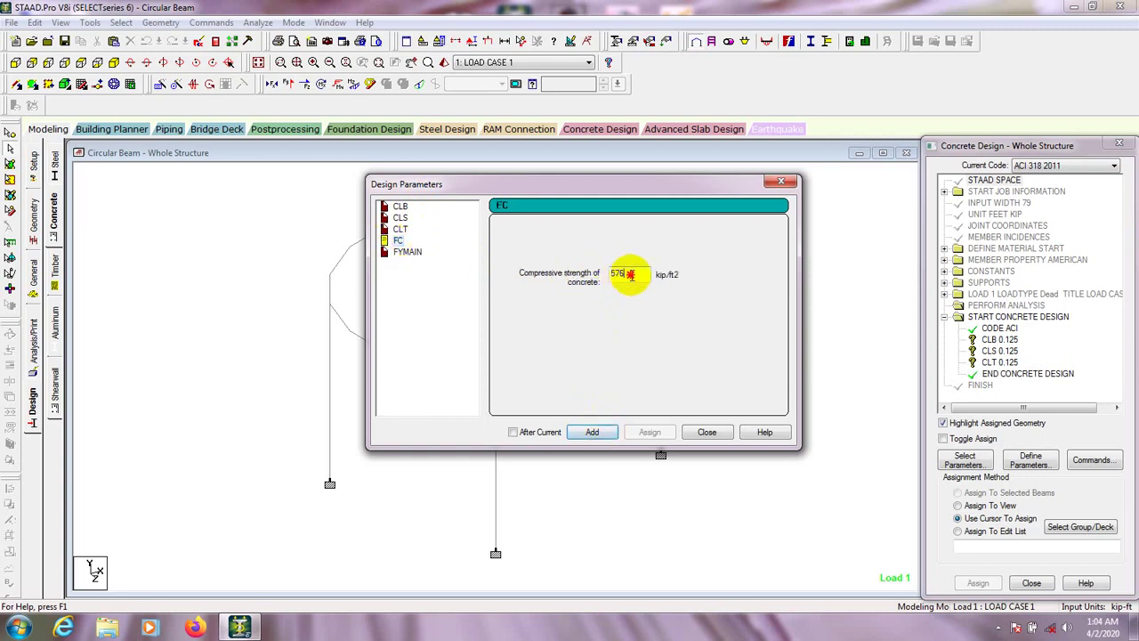
pyautogui.moveTo(609, 273); pyautogui.dragTo(650, 273)
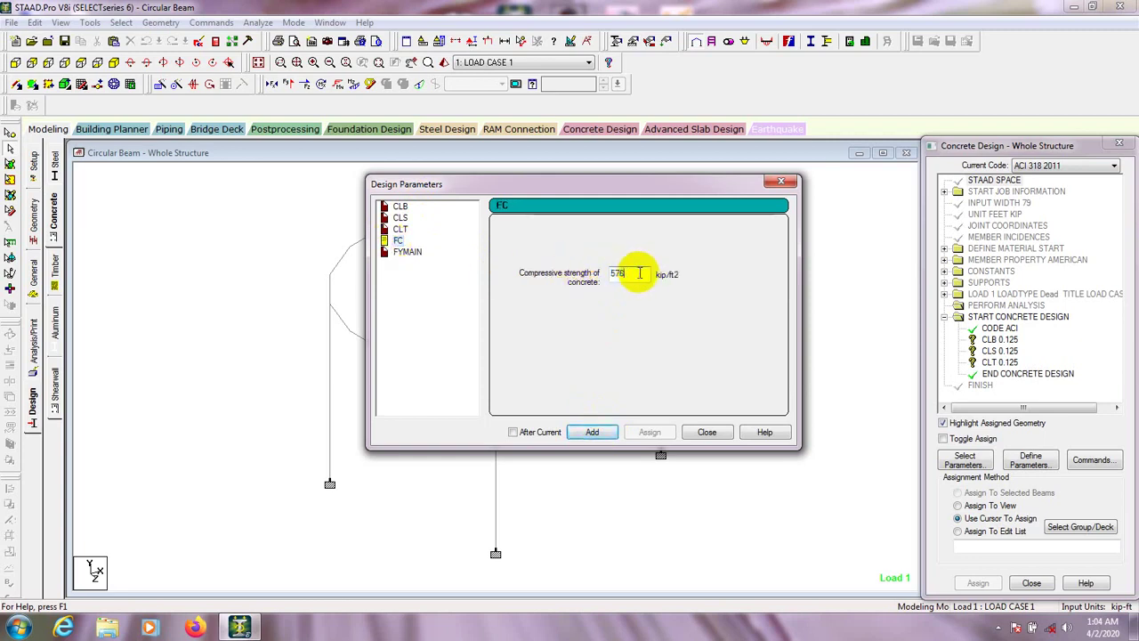
pyautogui.doubleClick(639, 273)
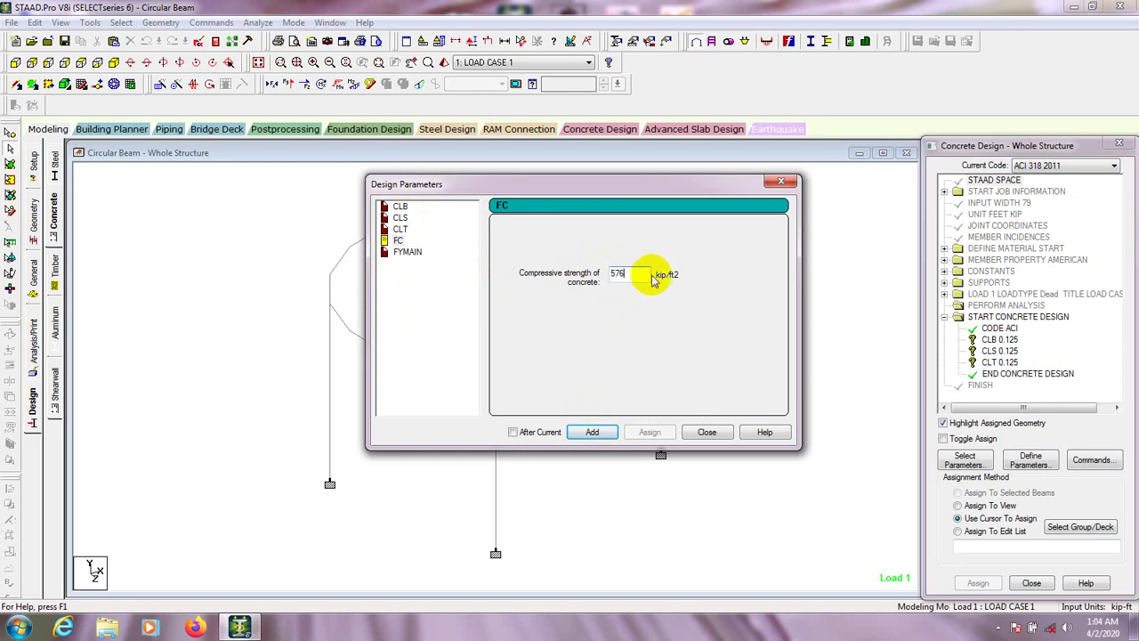
pyautogui.click(637, 274)
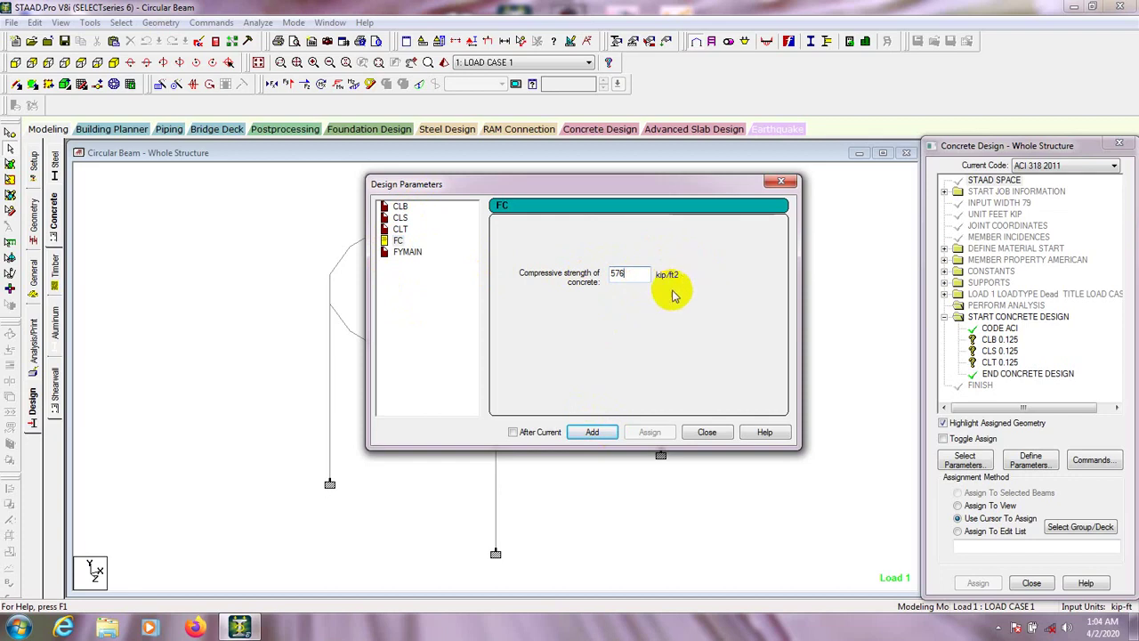
pyautogui.moveTo(625, 276); pyautogui.dragTo(577, 279)
pyautogui.click(634, 274)
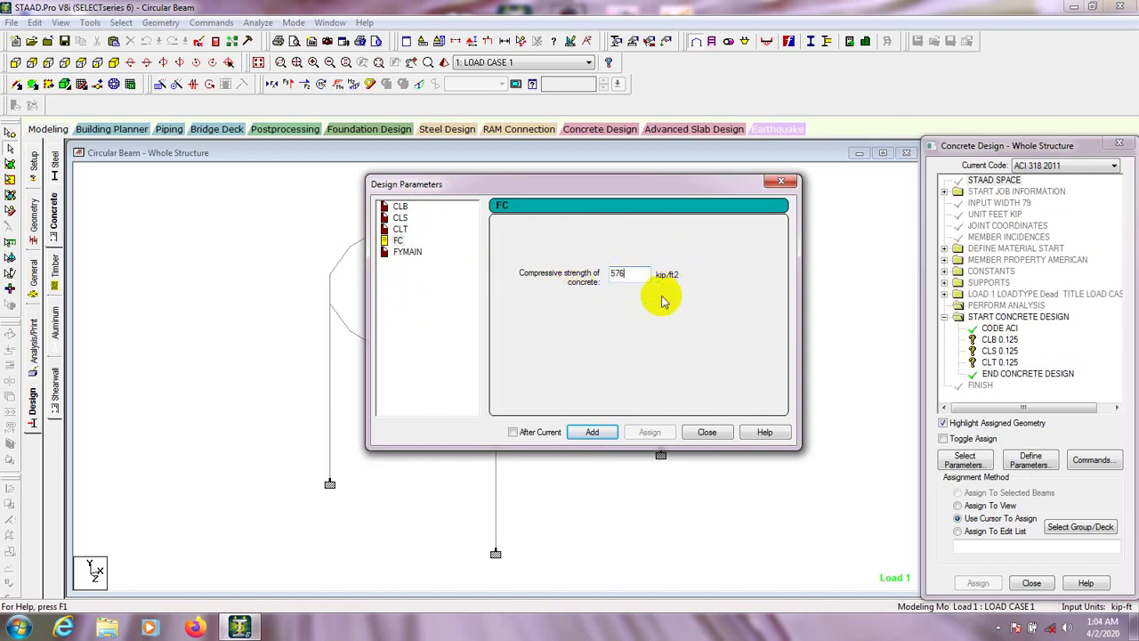
pyautogui.click(594, 432)
# - Add the FYMAIN main reinforcement yield strength of 8640 kip/ft2 to the concrete design and finish defining parameters
pyautogui.click(406, 252)
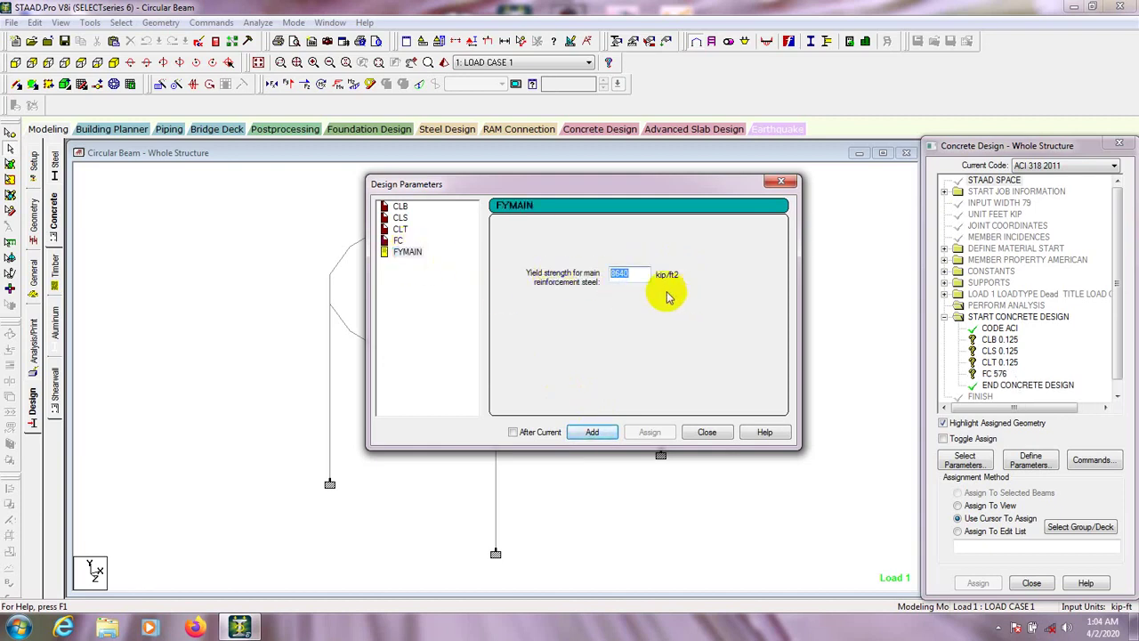
pyautogui.doubleClick(620, 273)
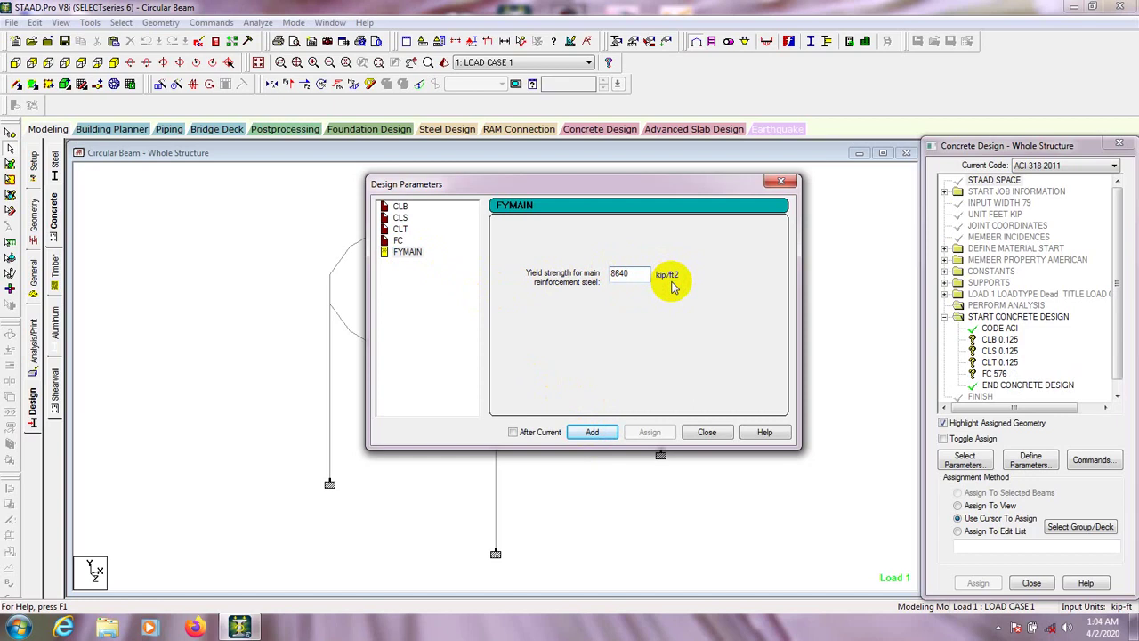
pyautogui.click(589, 434)
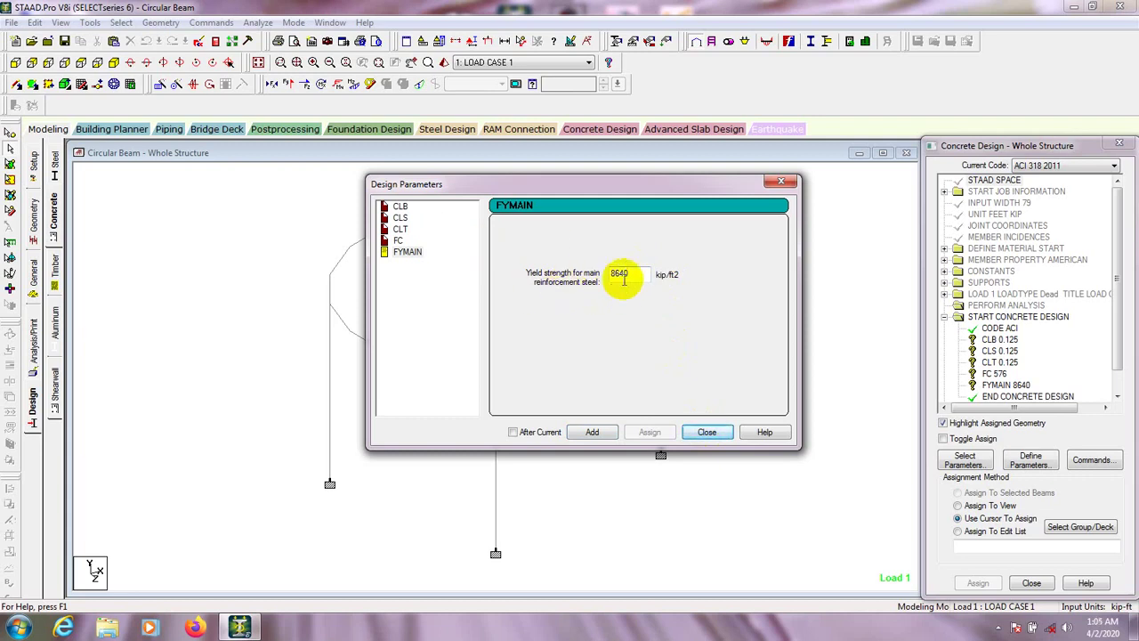
pyautogui.moveTo(640, 275); pyautogui.dragTo(590, 275)
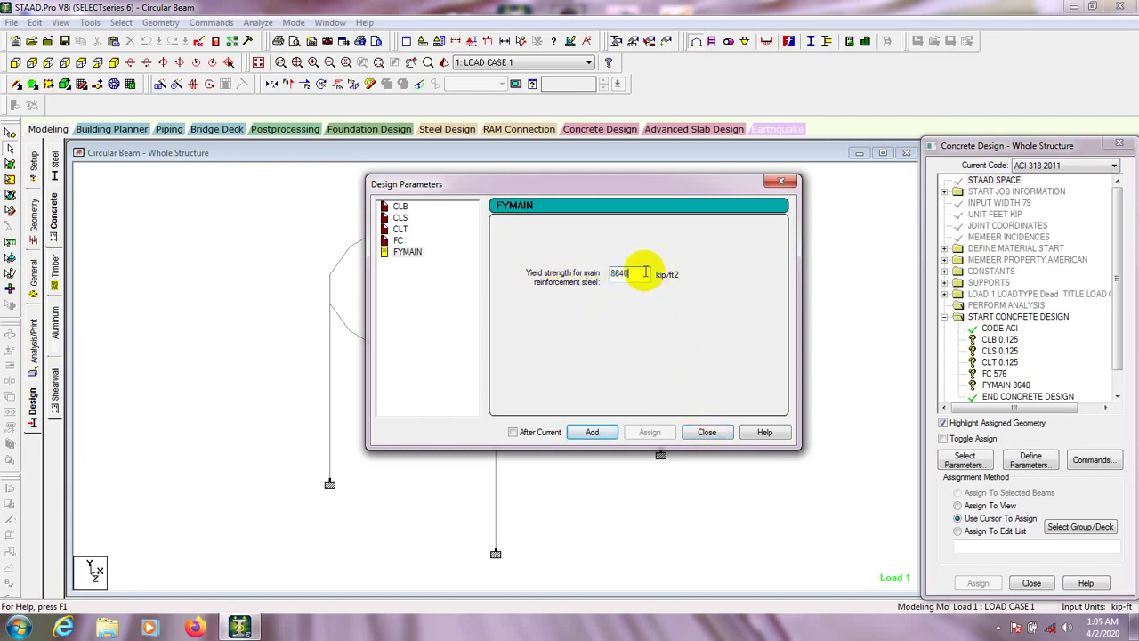
pyautogui.moveTo(662, 182); pyautogui.dragTo(637, 183)
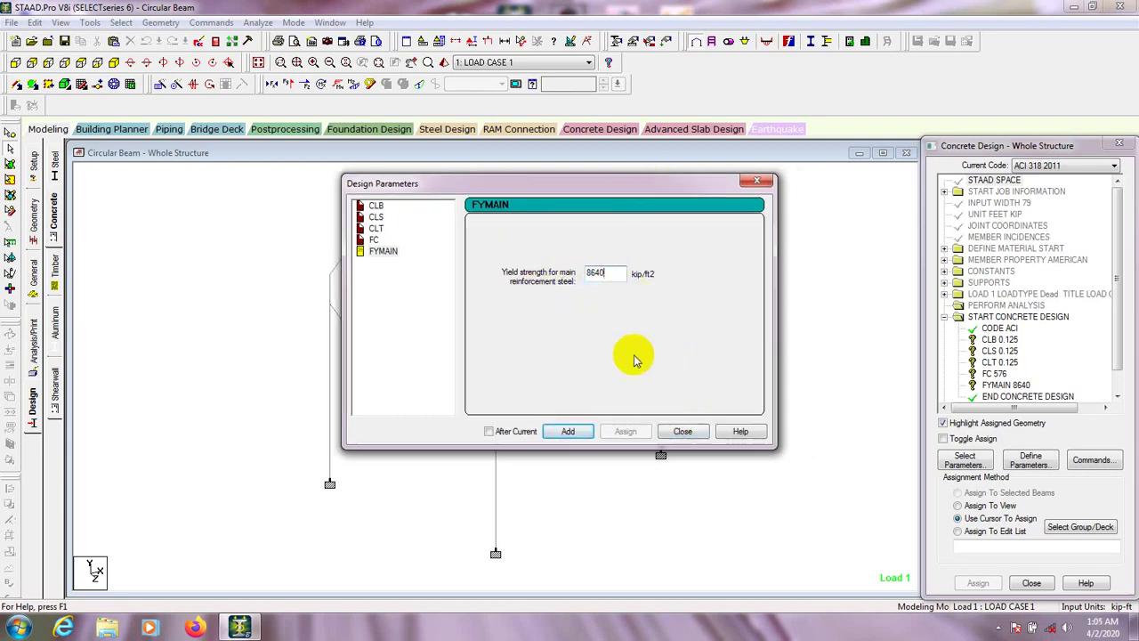
pyautogui.moveTo(602, 182); pyautogui.dragTo(595, 183)
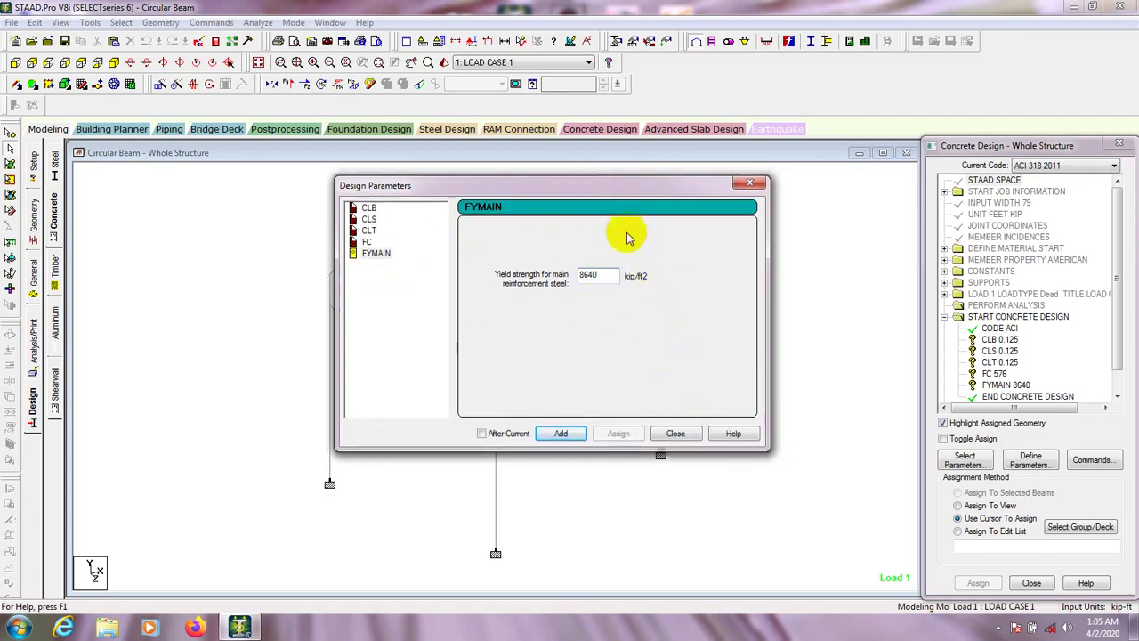
pyautogui.click(675, 433)
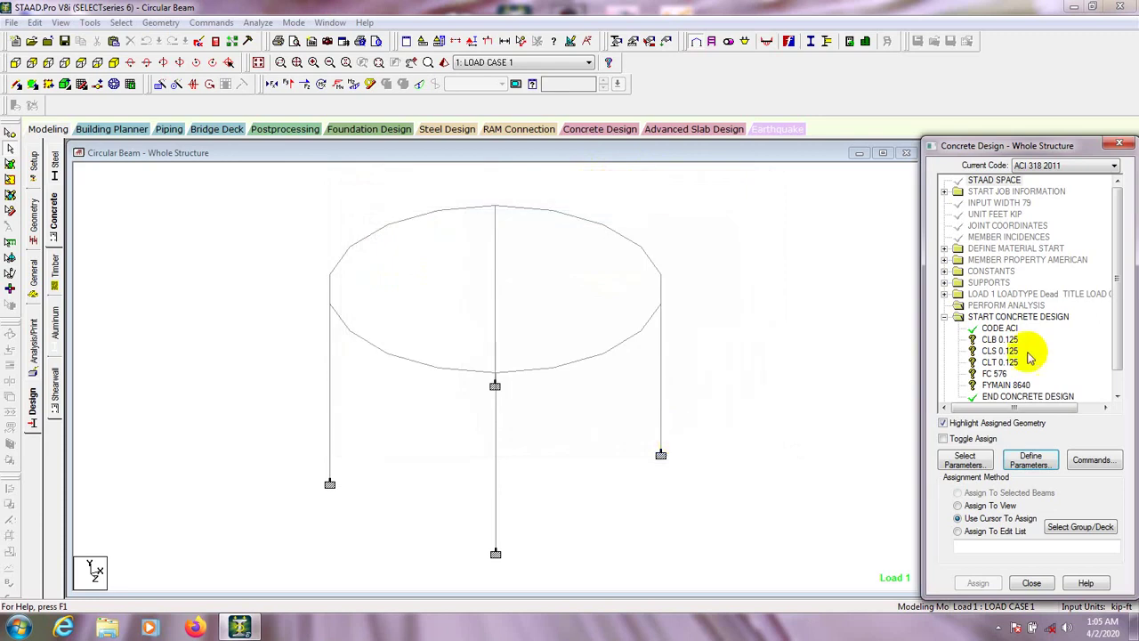
# - Assign the CLB 0.125 bottom cover parameter to every member in the view
pyautogui.click(991, 340)
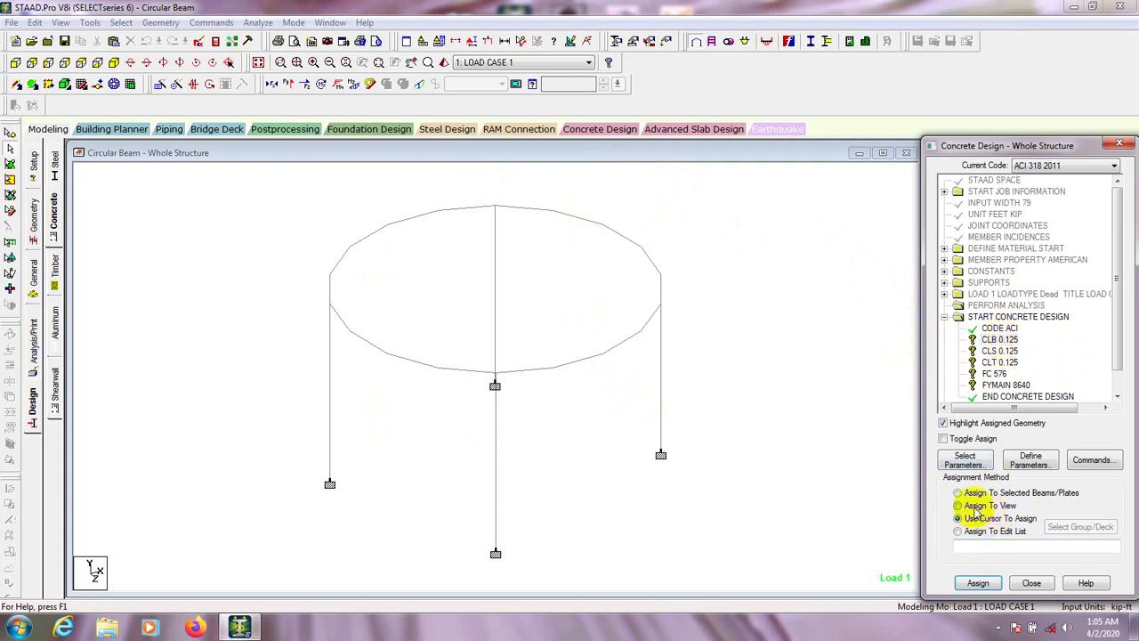
pyautogui.click(974, 505)
pyautogui.click(978, 583)
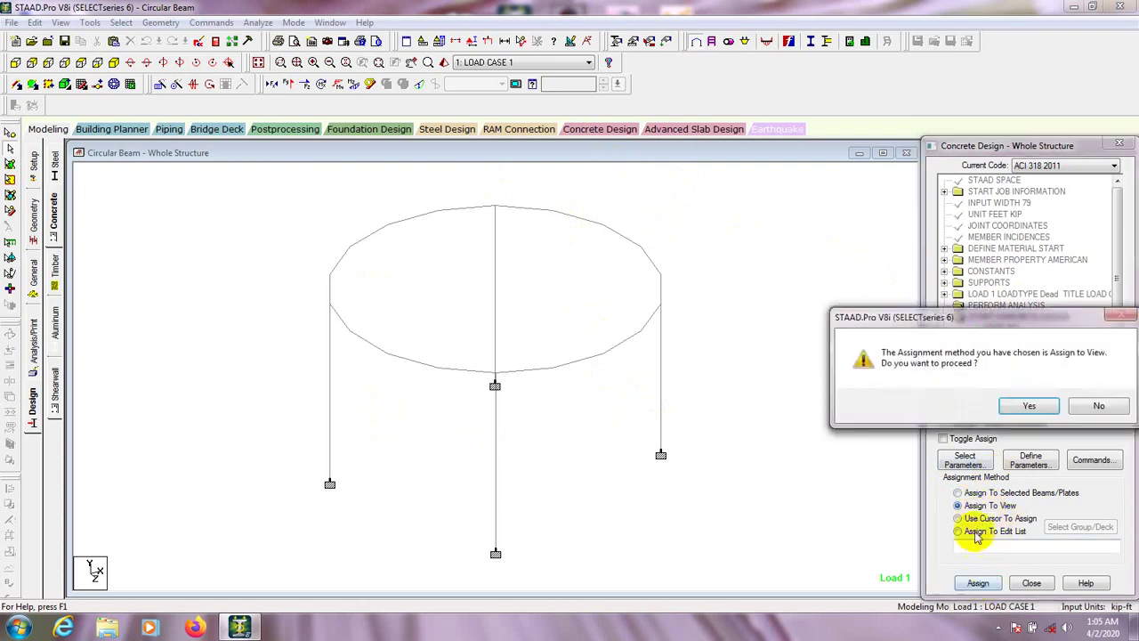
pyautogui.click(1023, 407)
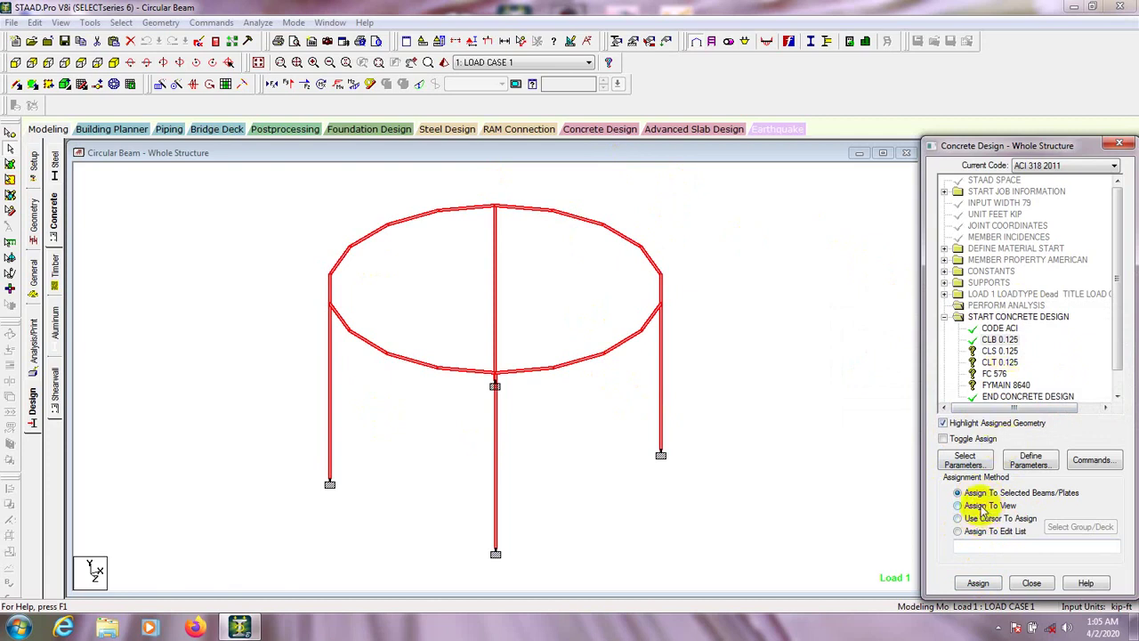
# - Assign the CLS 0.125 side cover and CLT 0.125 top cover parameters to every member in the view
pyautogui.click(999, 351)
pyautogui.click(983, 518)
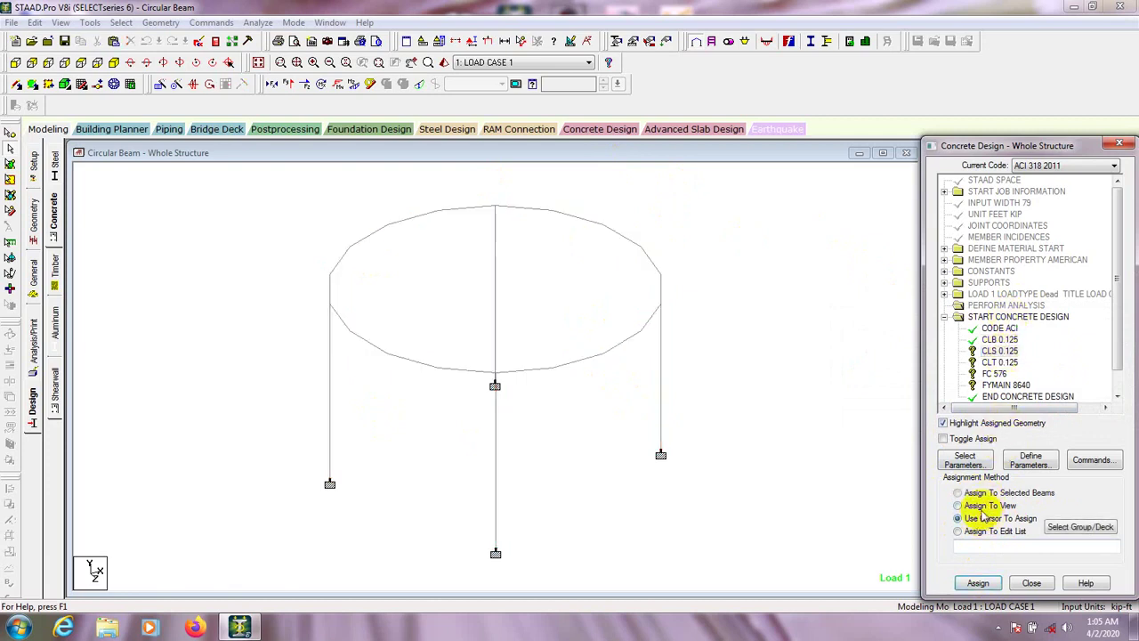
pyautogui.click(985, 507)
pyautogui.click(979, 582)
pyautogui.click(1024, 402)
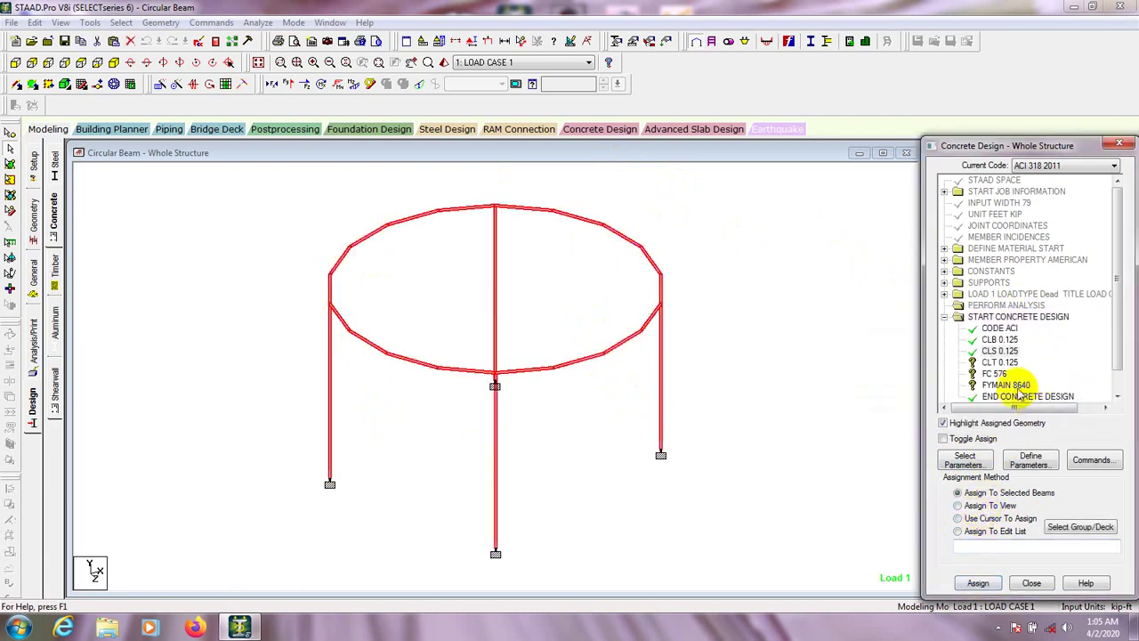
pyautogui.click(1000, 362)
pyautogui.click(959, 518)
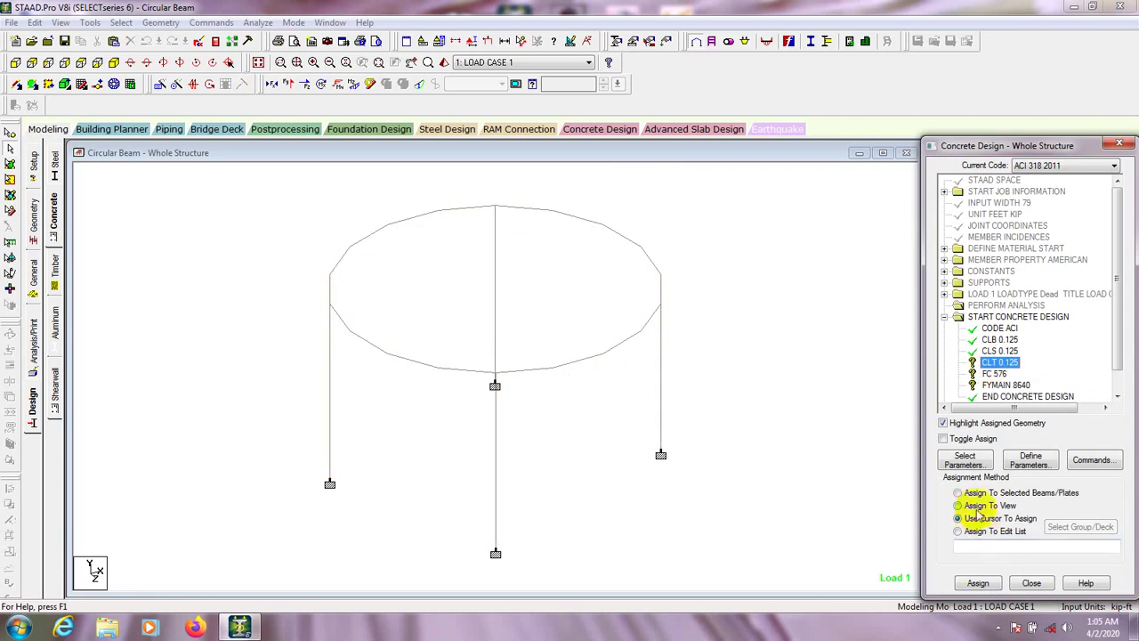
pyautogui.click(979, 506)
pyautogui.click(978, 582)
pyautogui.click(1024, 403)
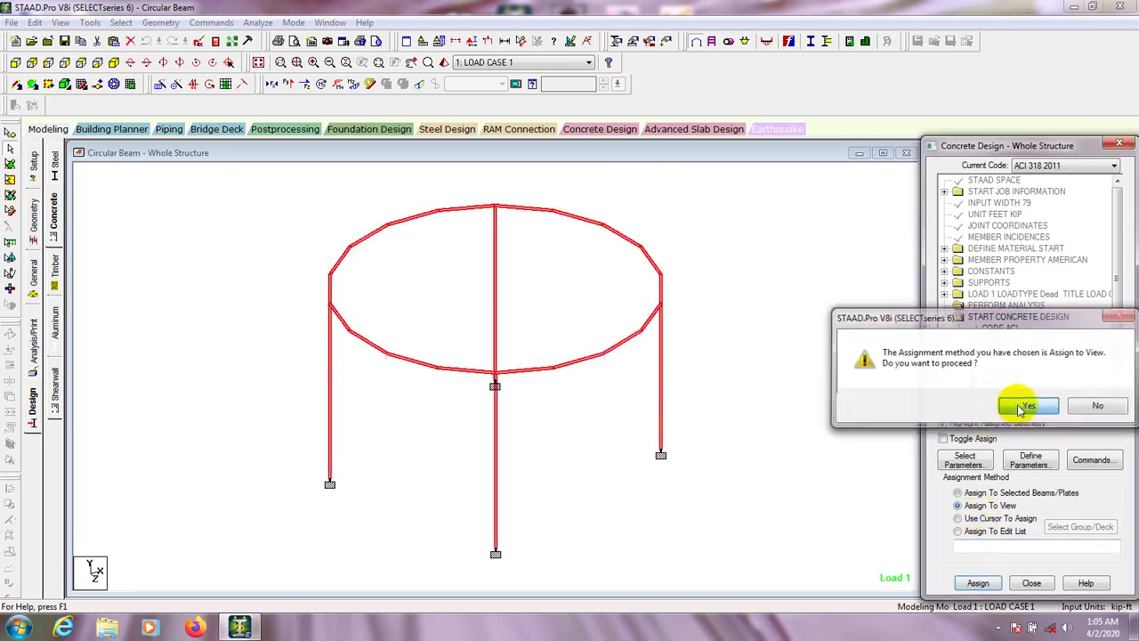
# - Assign the FC 576 concrete strength and FYMAIN 8640 steel yield strength parameters to every member in the view
pyautogui.click(996, 374)
pyautogui.click(977, 505)
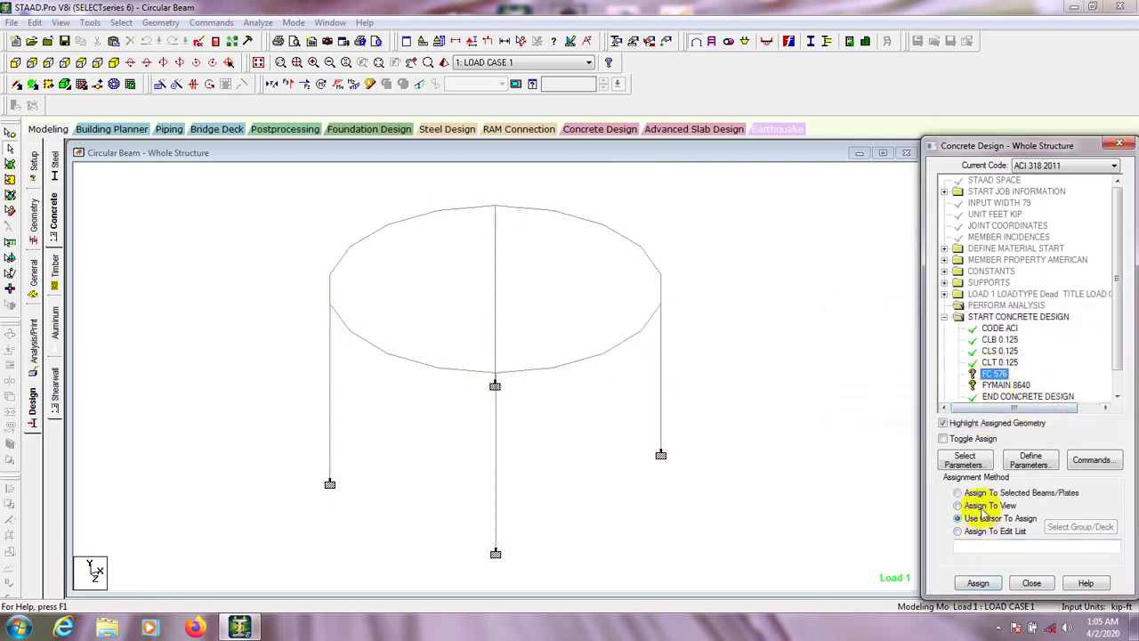
pyautogui.click(978, 583)
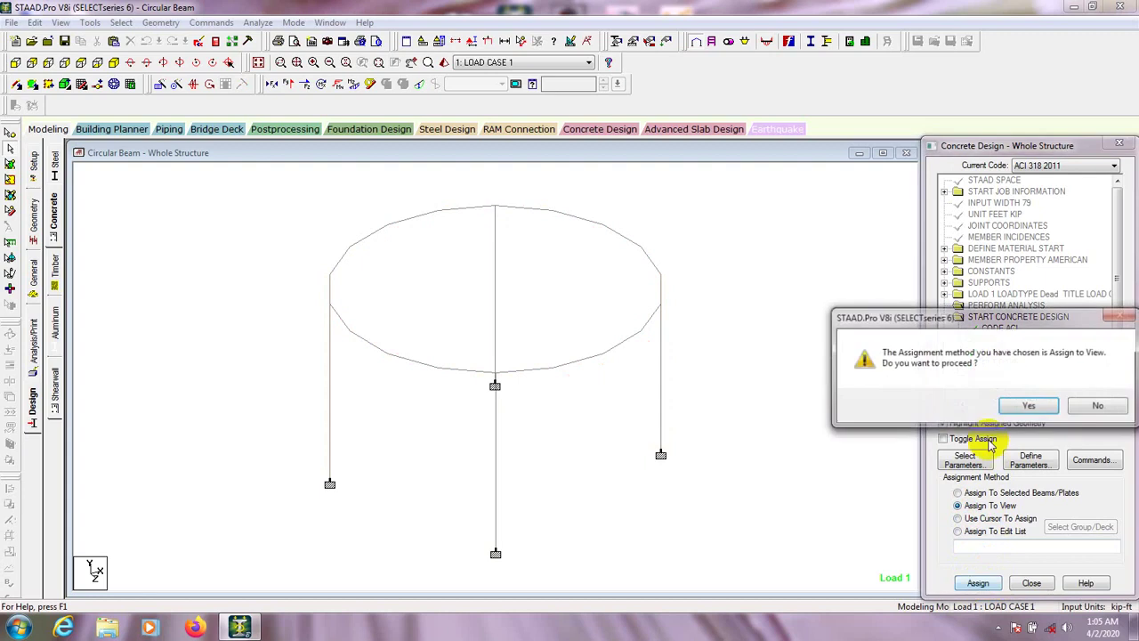
pyautogui.click(1026, 403)
pyautogui.click(1006, 385)
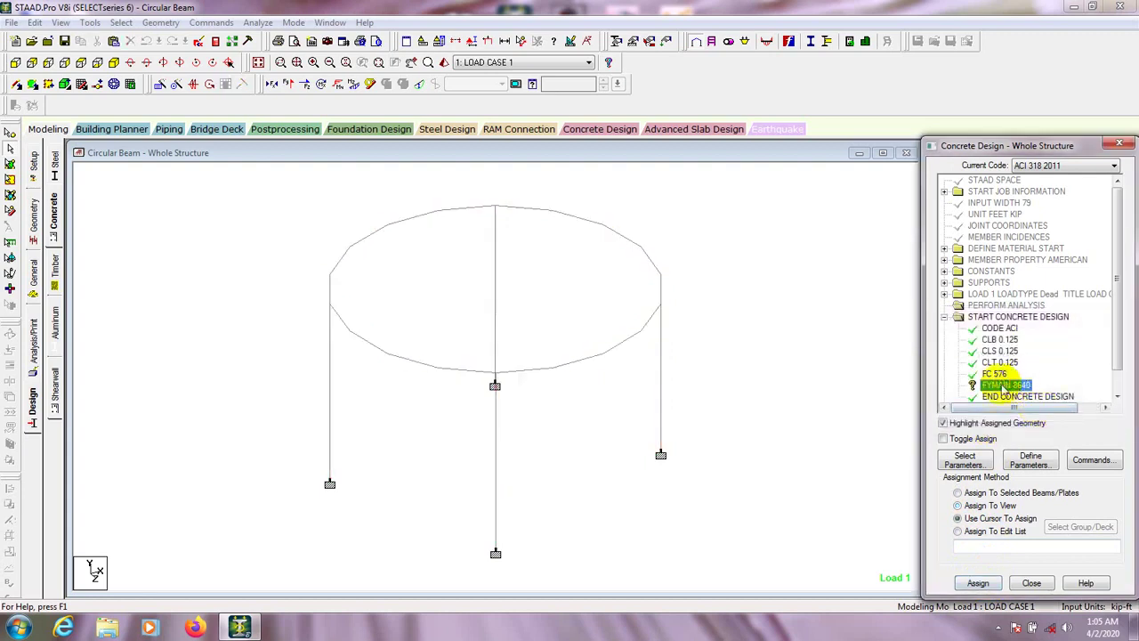
pyautogui.click(977, 506)
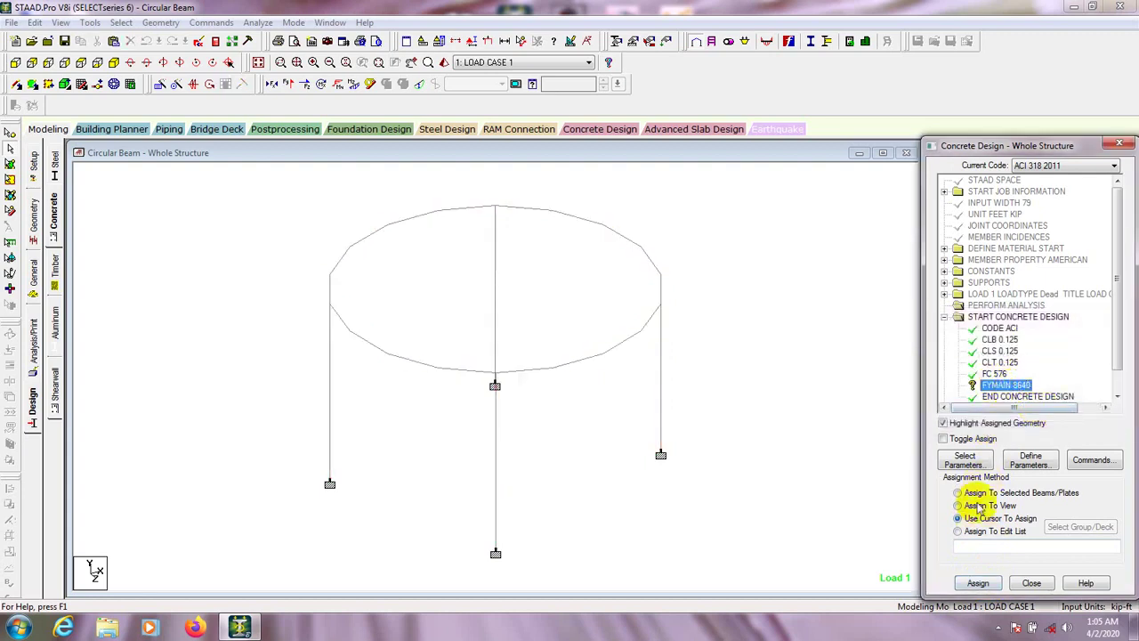
pyautogui.click(978, 583)
pyautogui.click(1024, 407)
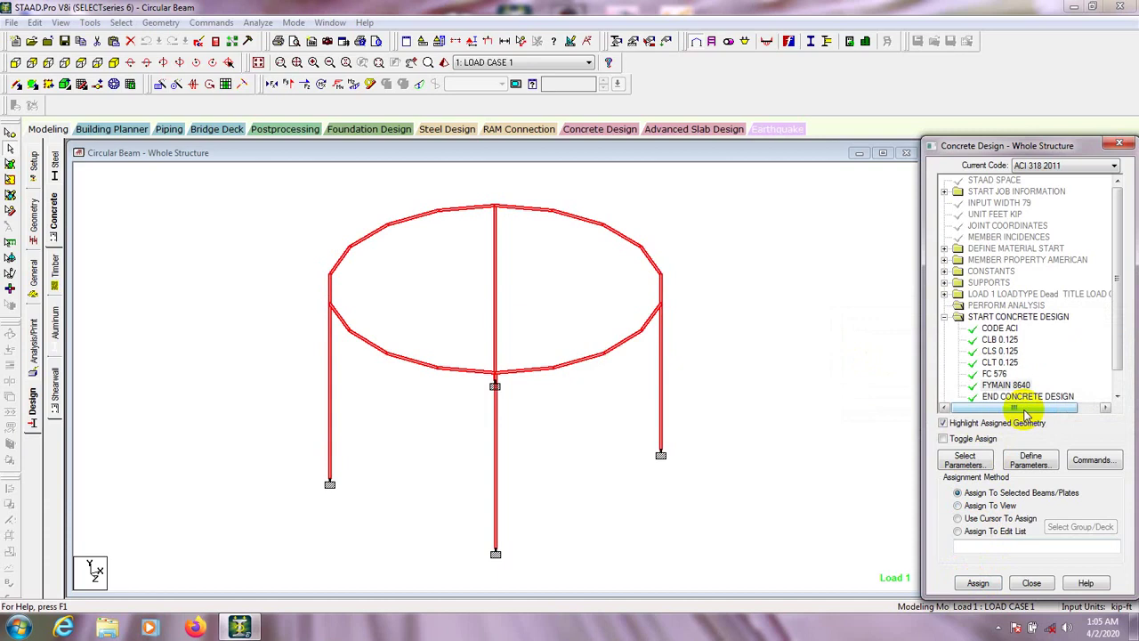
# - Add the DESIGN BEAM and DESIGN COLUMN commands to the concrete design
pyautogui.click(1119, 336)
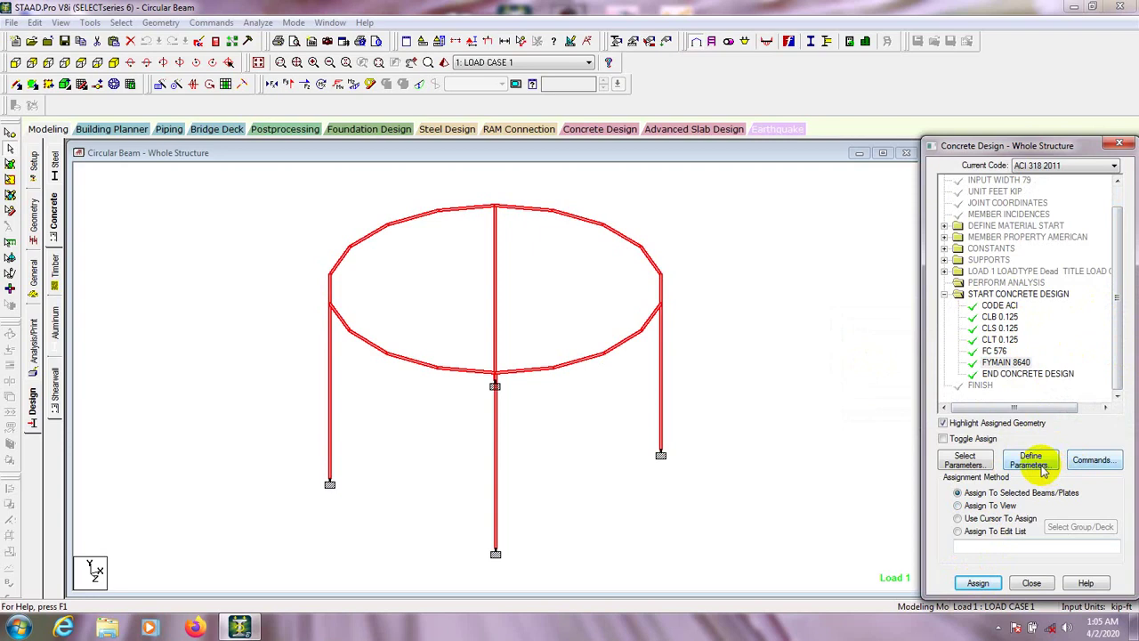
pyautogui.click(1093, 459)
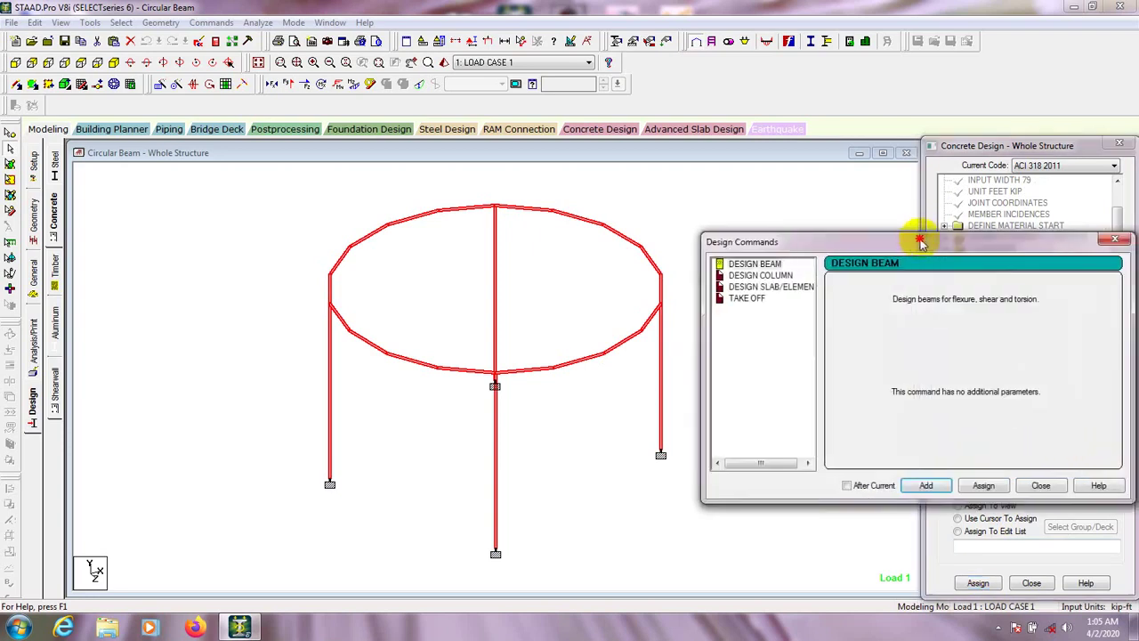
pyautogui.moveTo(915, 238); pyautogui.dragTo(893, 211)
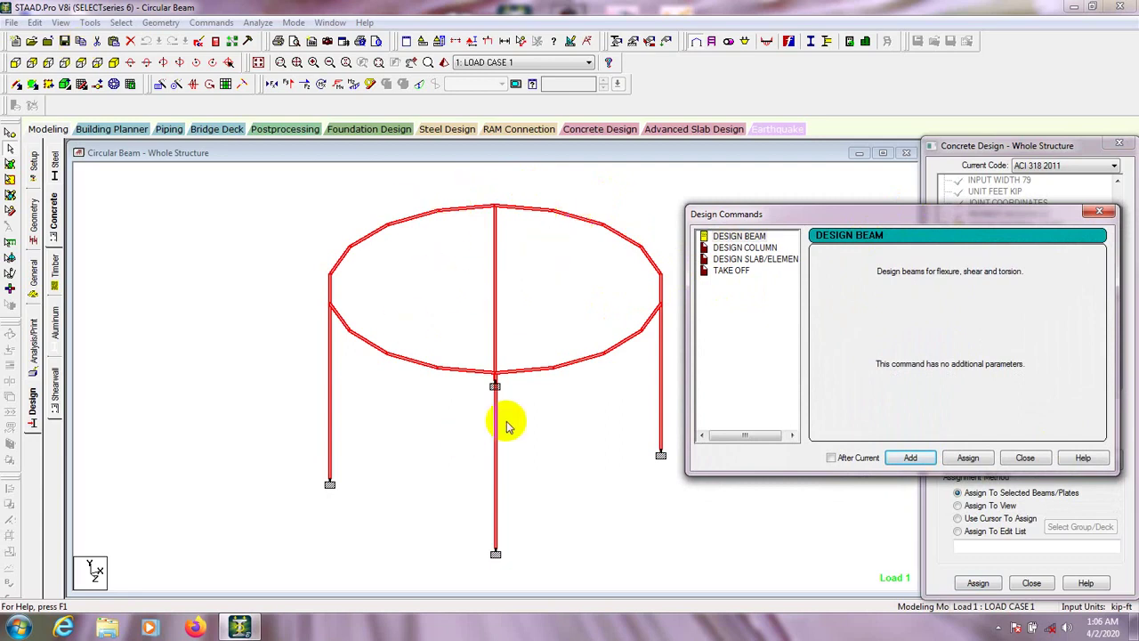
pyautogui.click(744, 248)
pyautogui.click(729, 236)
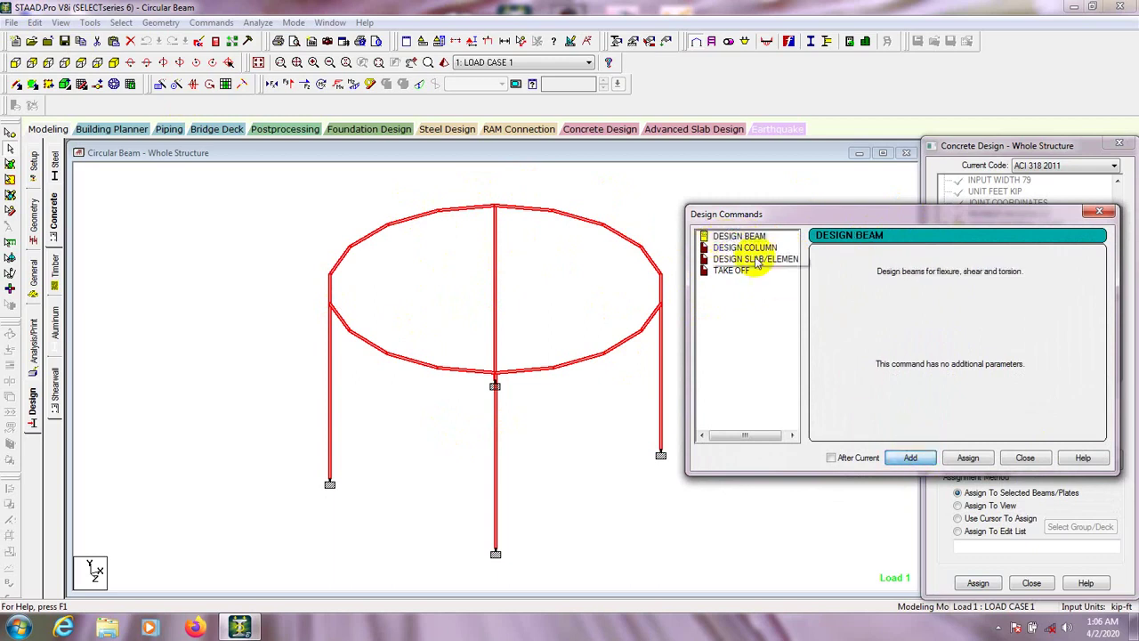
pyautogui.click(744, 248)
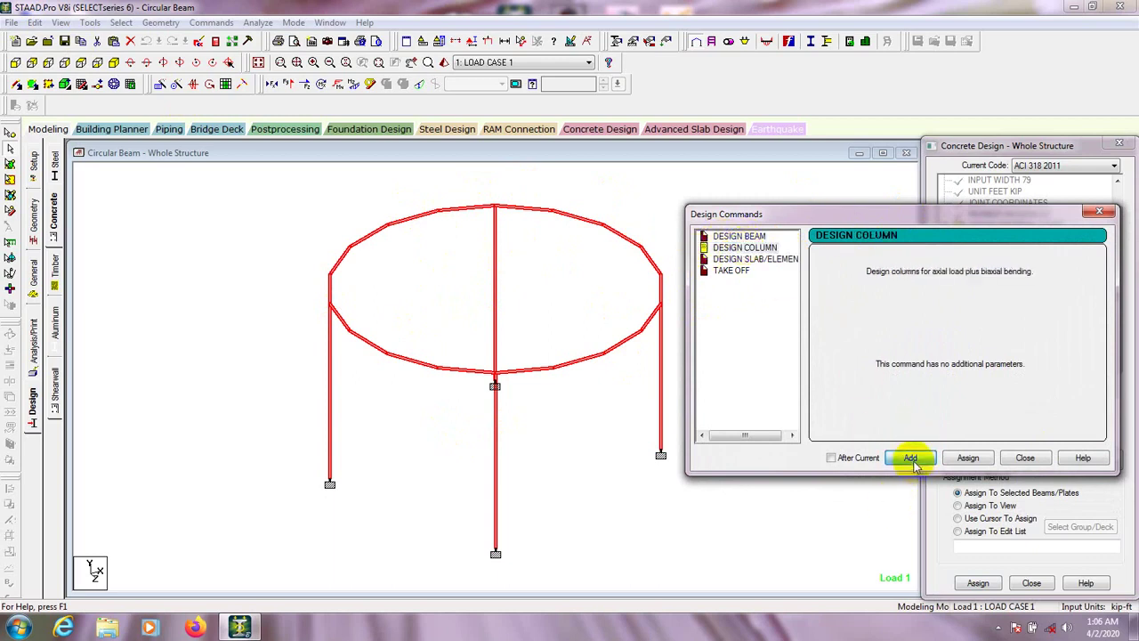
pyautogui.click(913, 461)
pyautogui.click(1025, 457)
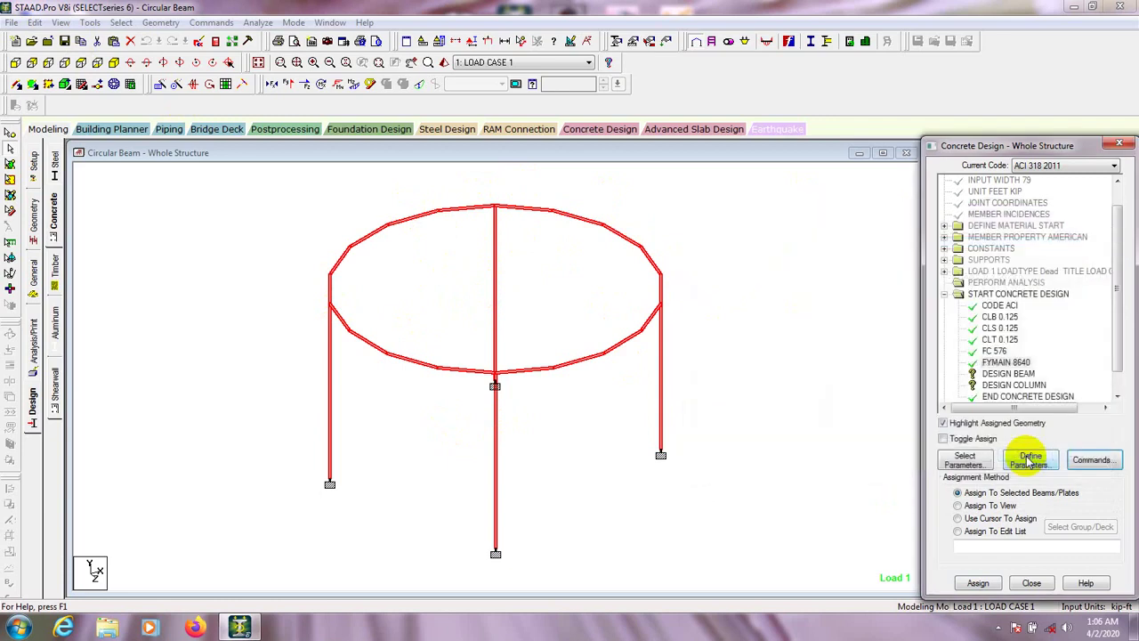
# - Select the four vertical columns, members 19 to 22, and assign the DESIGN COLUMN command to them
pyautogui.click(1005, 386)
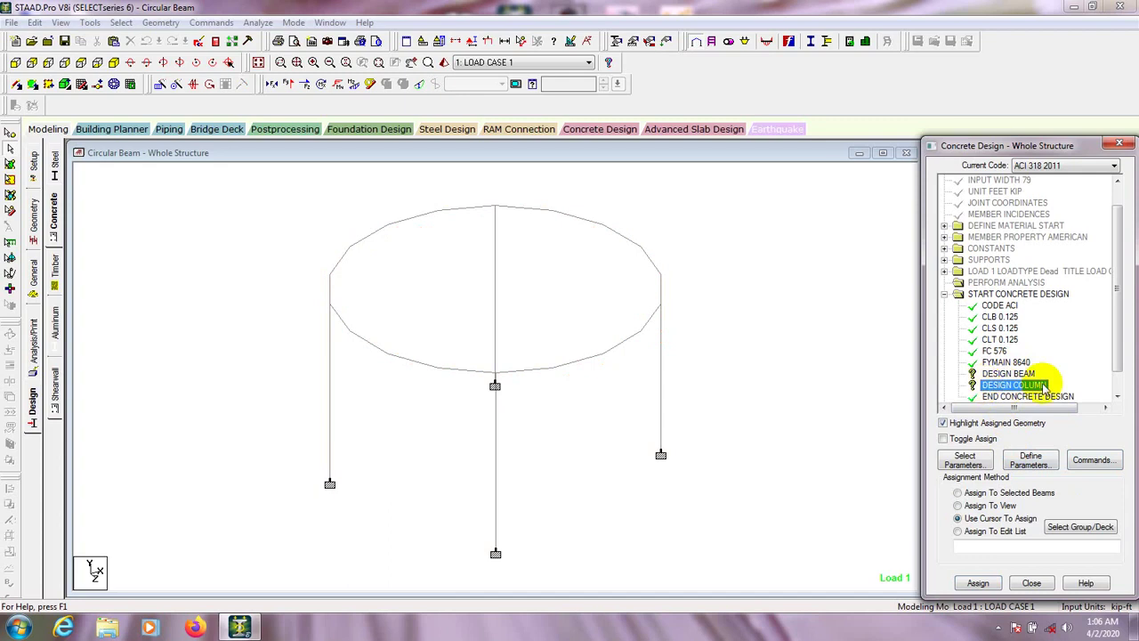
pyautogui.moveTo(673, 381); pyautogui.dragTo(295, 511)
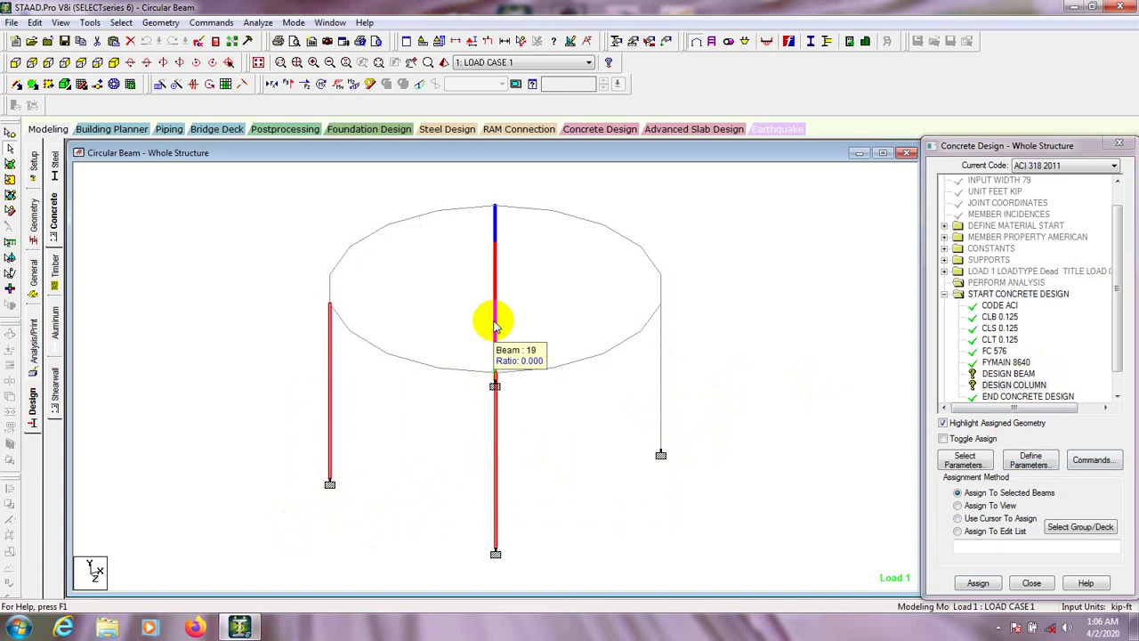
pyautogui.keyDown('ctrl'); pyautogui.click(663, 360); pyautogui.keyUp('ctrl')
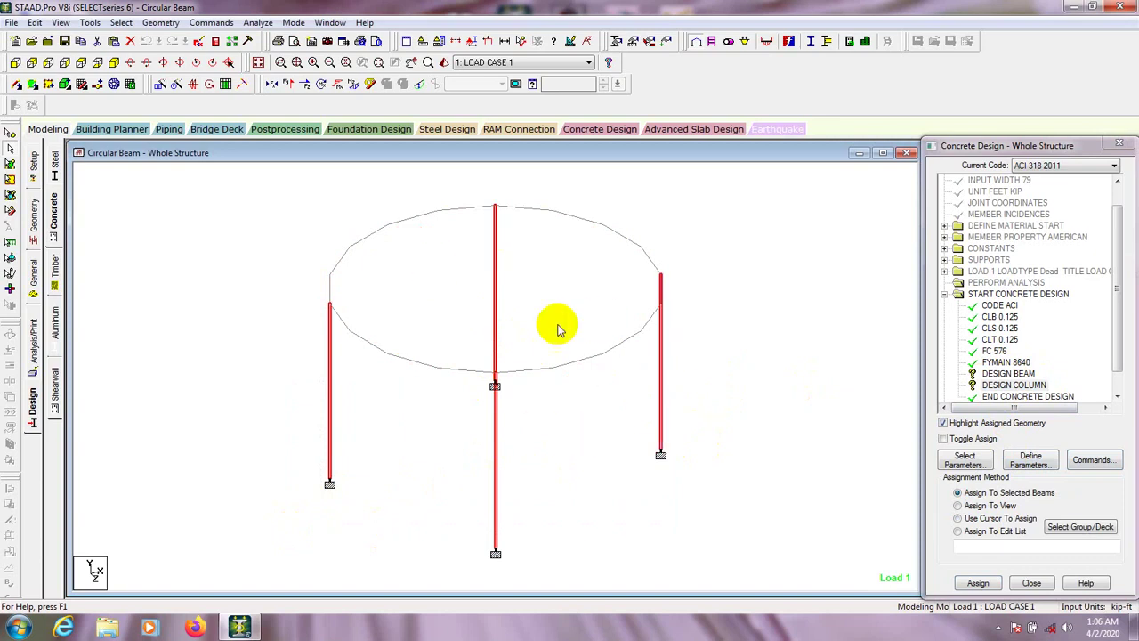
pyautogui.click(1002, 386)
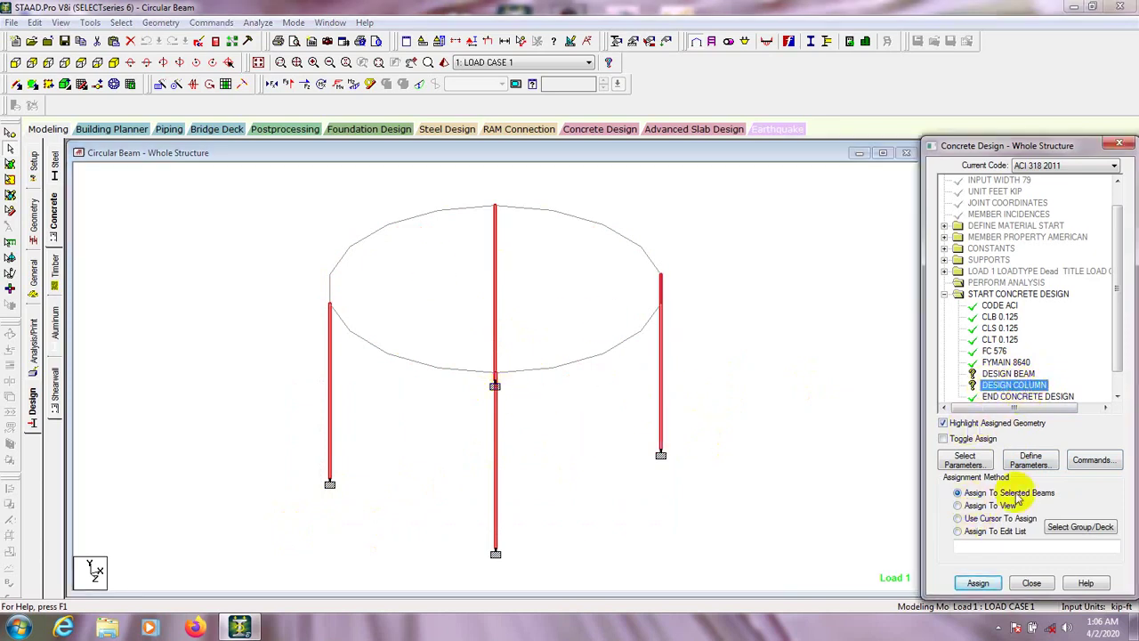
pyautogui.click(978, 583)
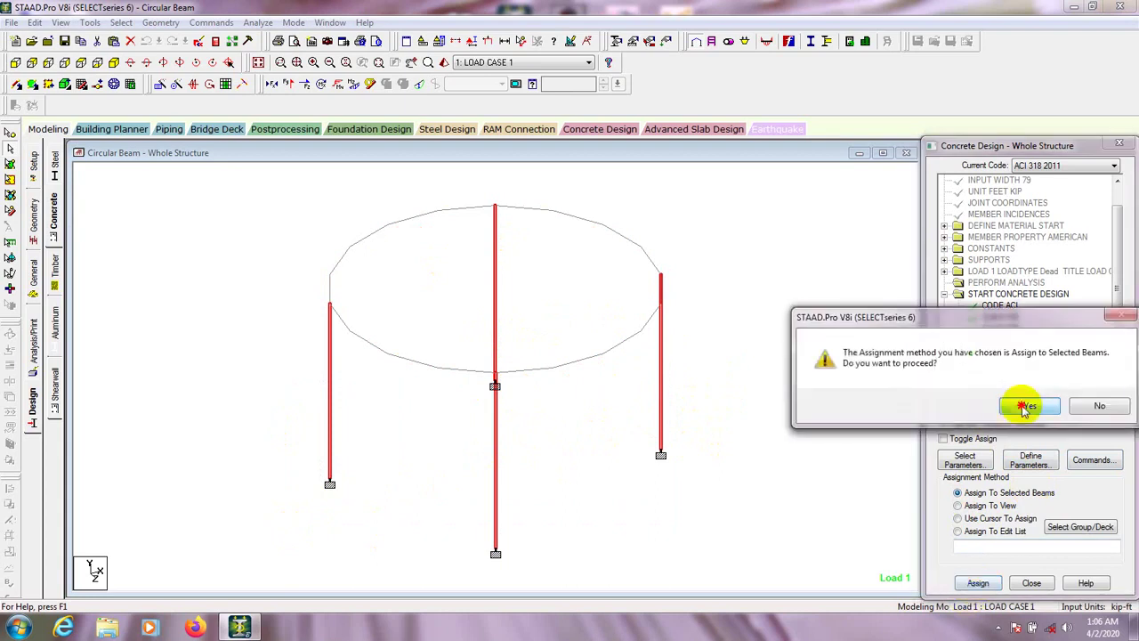
pyautogui.click(1022, 406)
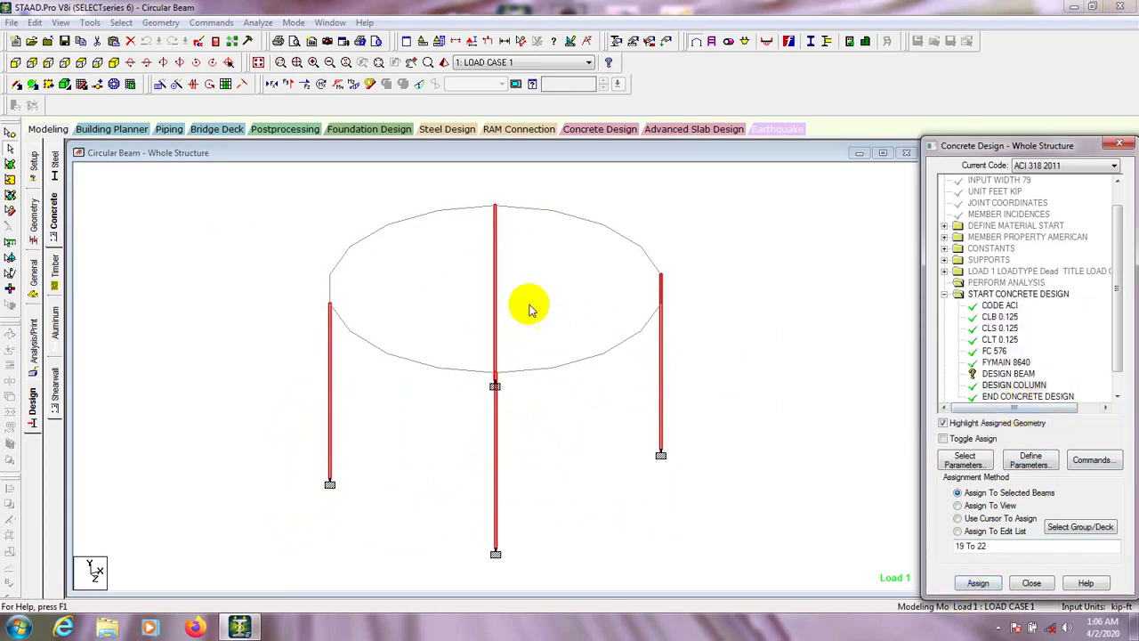
pyautogui.click(810, 469)
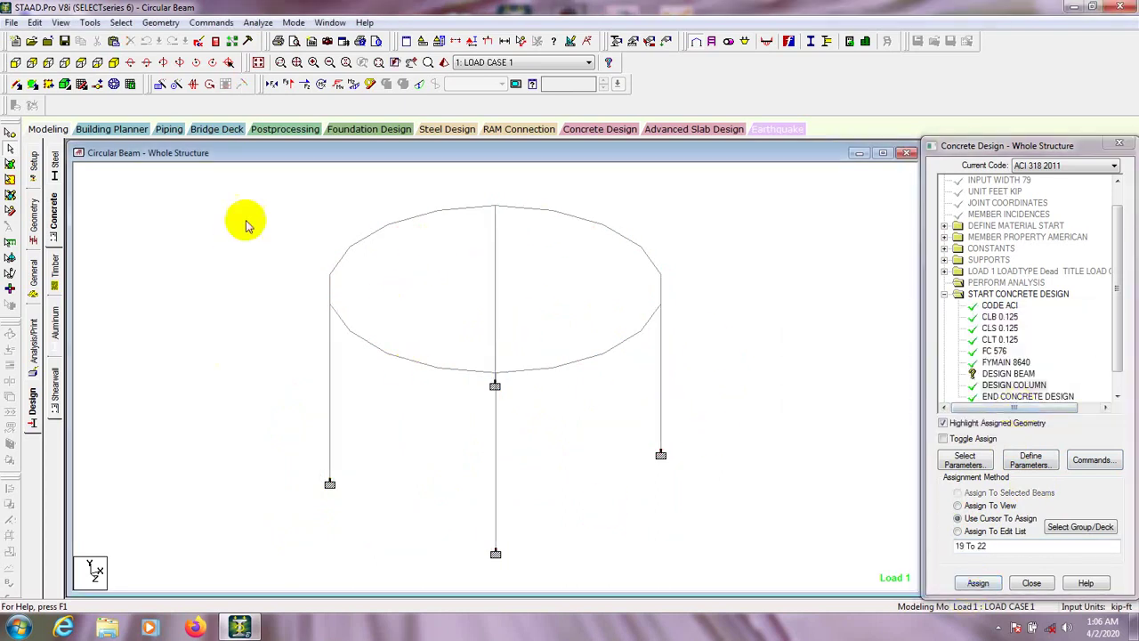
pyautogui.click(16, 84)
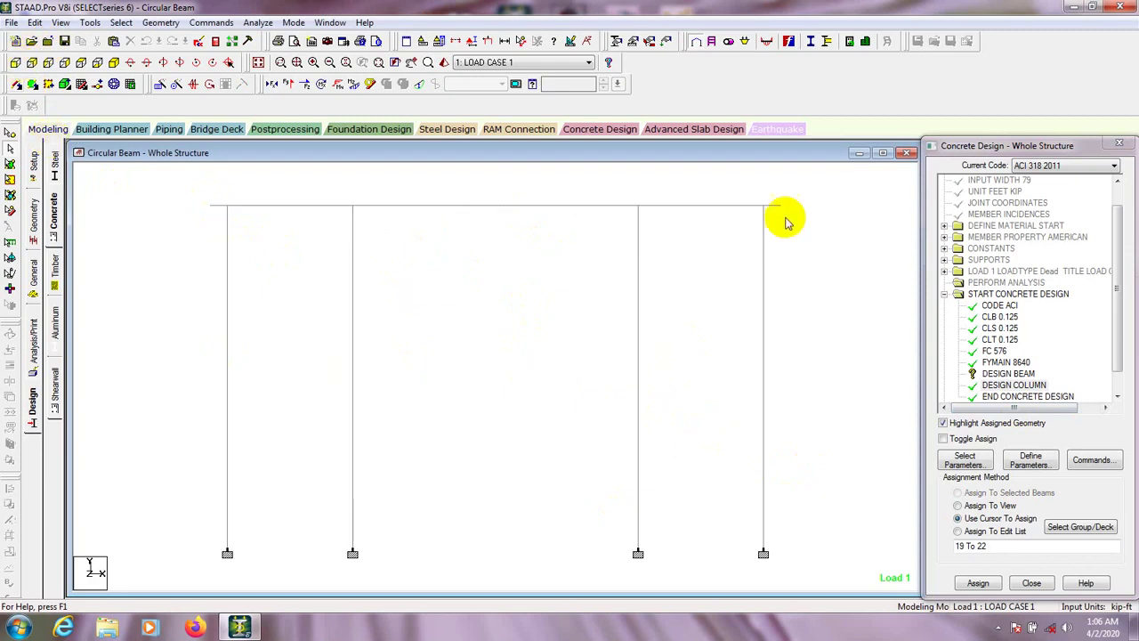
pyautogui.click(198, 205)
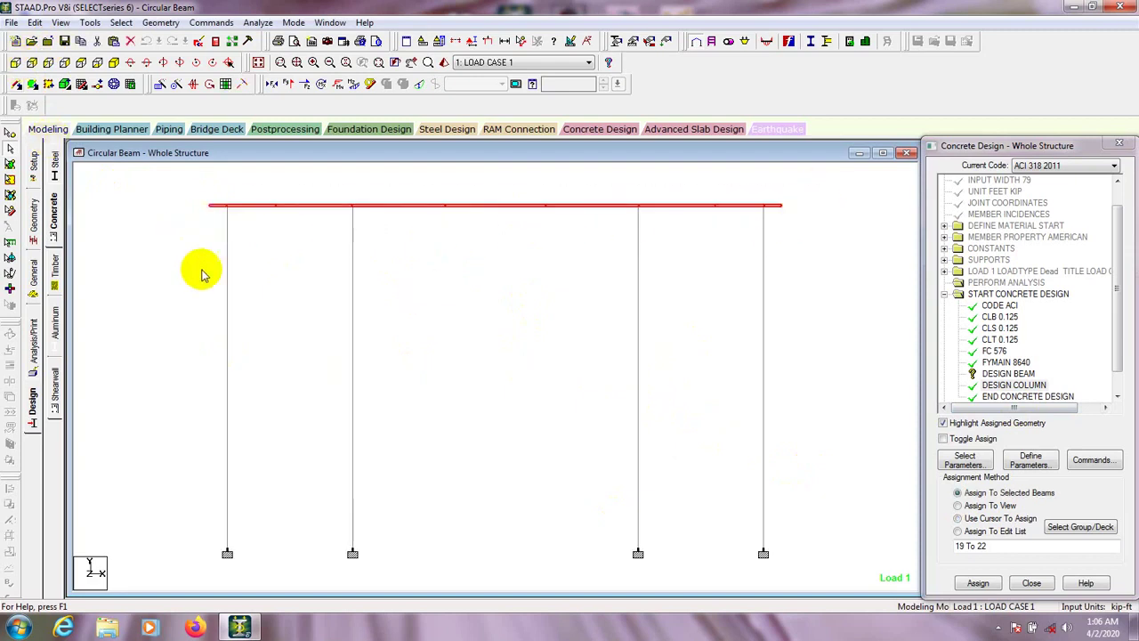
pyautogui.click(107, 63)
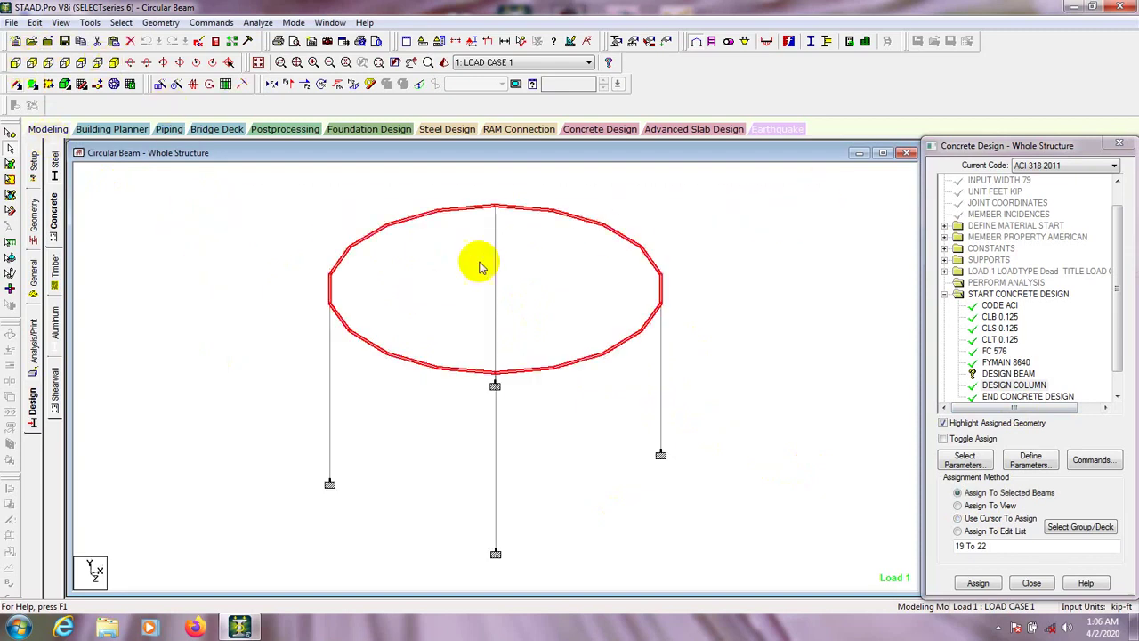
# - Select the circular ring beams, members 1 to 18, assign the DESIGN BEAM command to them, and decline the auto save
pyautogui.click(1010, 374)
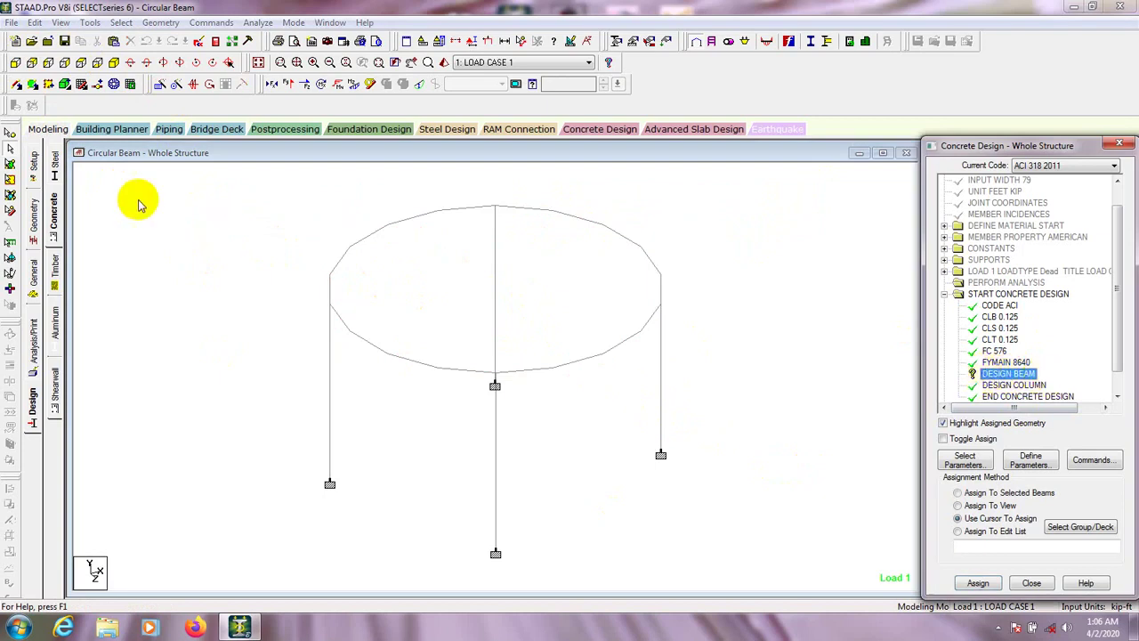
pyautogui.click(15, 63)
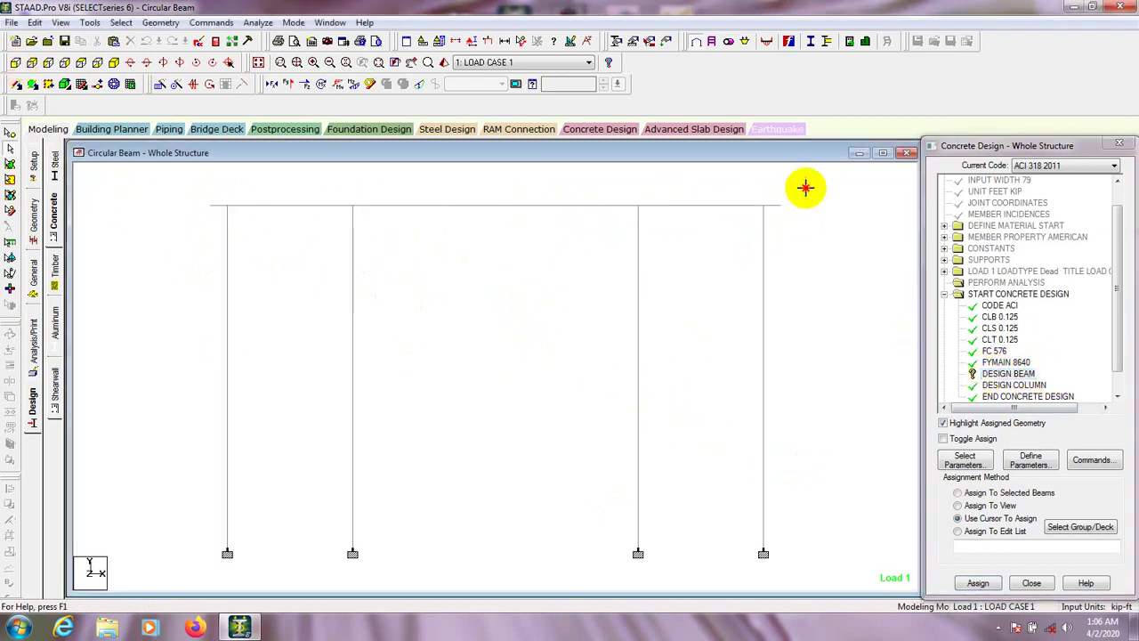
pyautogui.moveTo(806, 187); pyautogui.dragTo(184, 242)
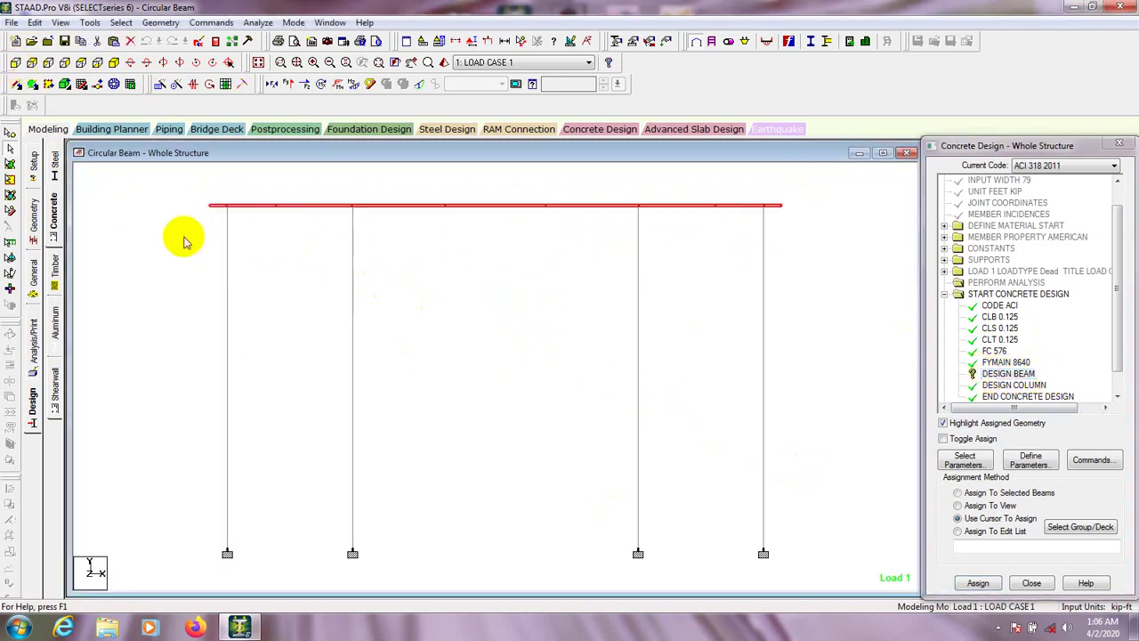
pyautogui.click(114, 62)
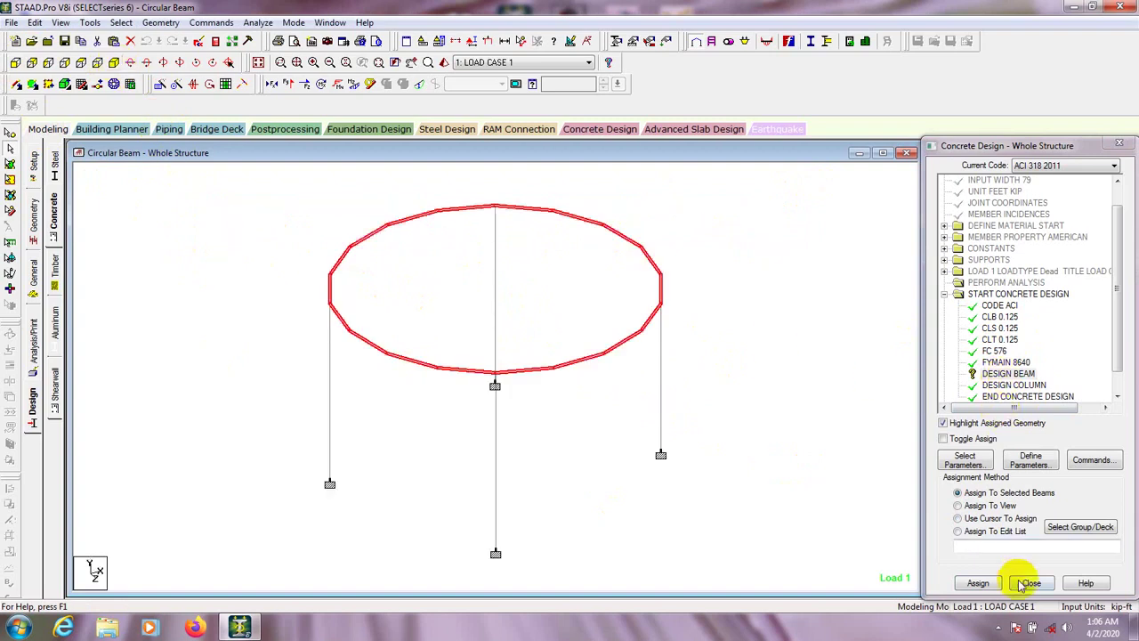
pyautogui.click(979, 583)
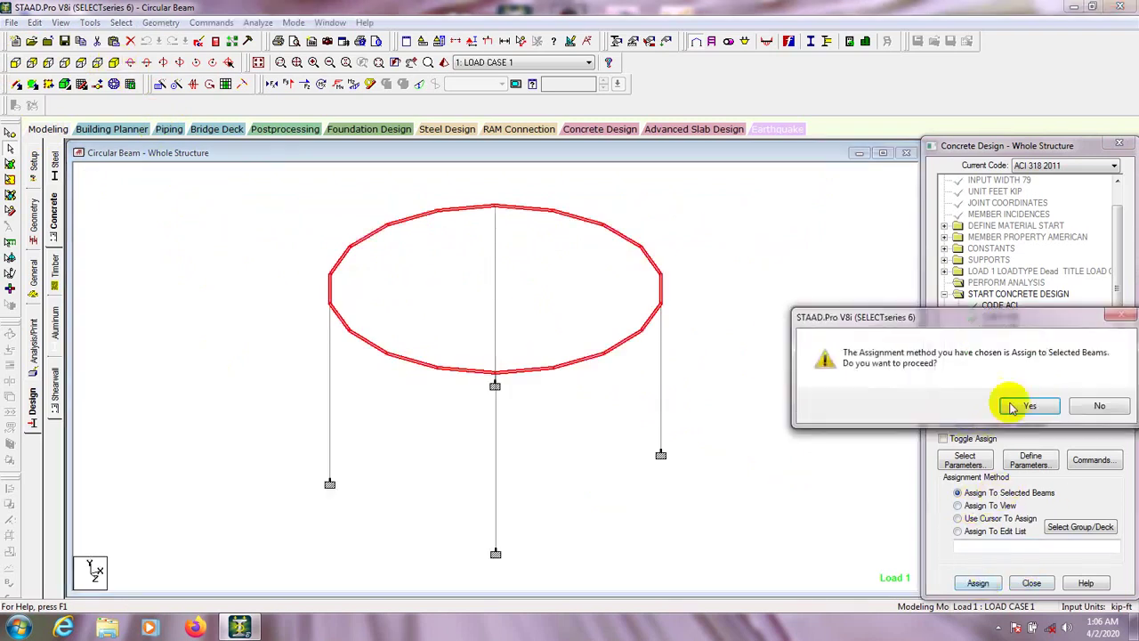
pyautogui.click(1035, 403)
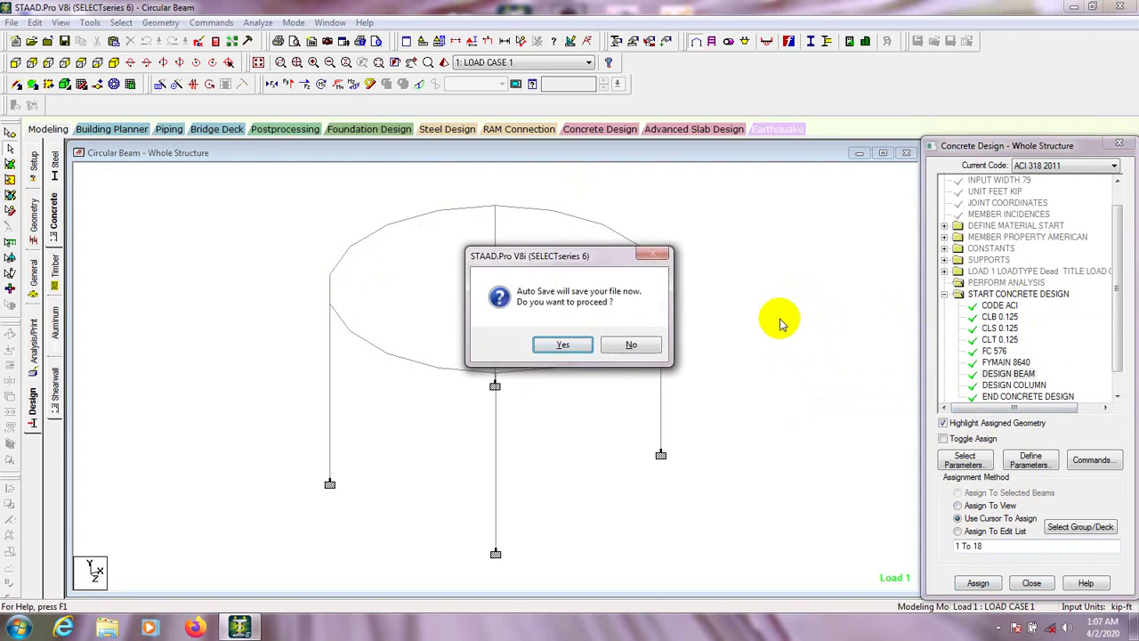
pyautogui.click(634, 346)
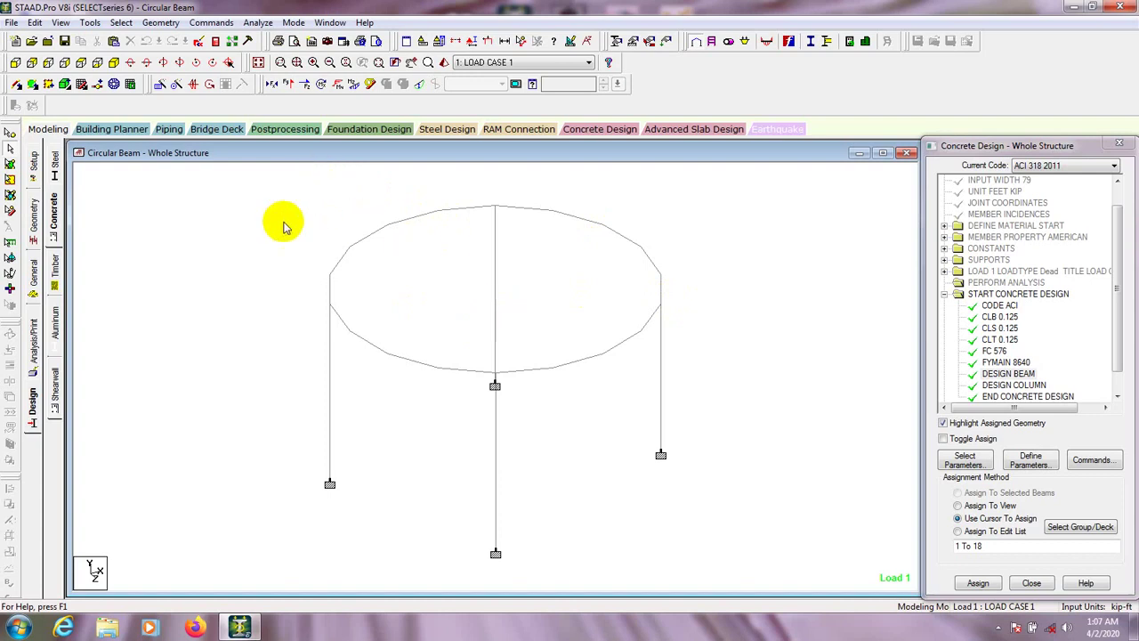
# - Add a Perform Analysis command with the No Print option after the concrete design commands
pyautogui.click(257, 22)
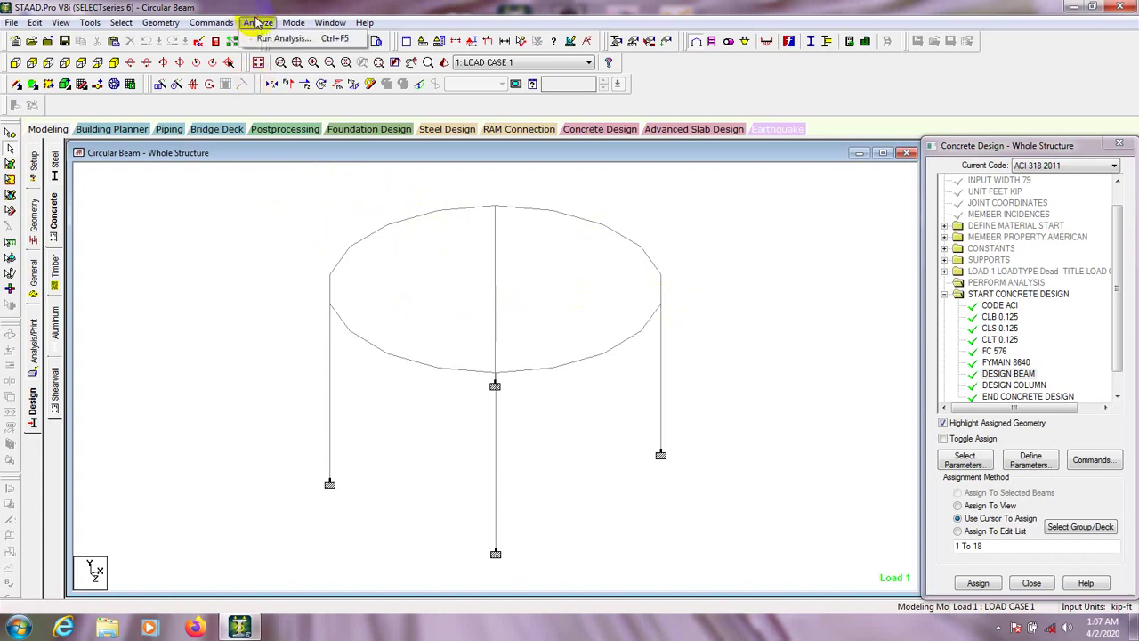
pyautogui.moveTo(211, 22)
pyautogui.moveTo(218, 254)
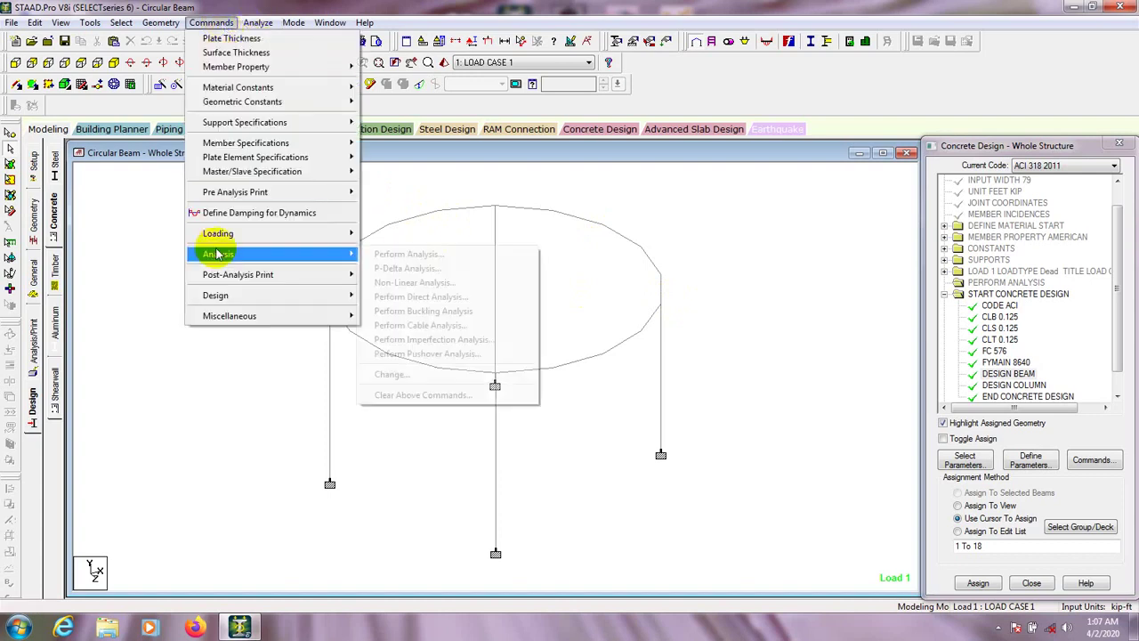
pyautogui.click(405, 254)
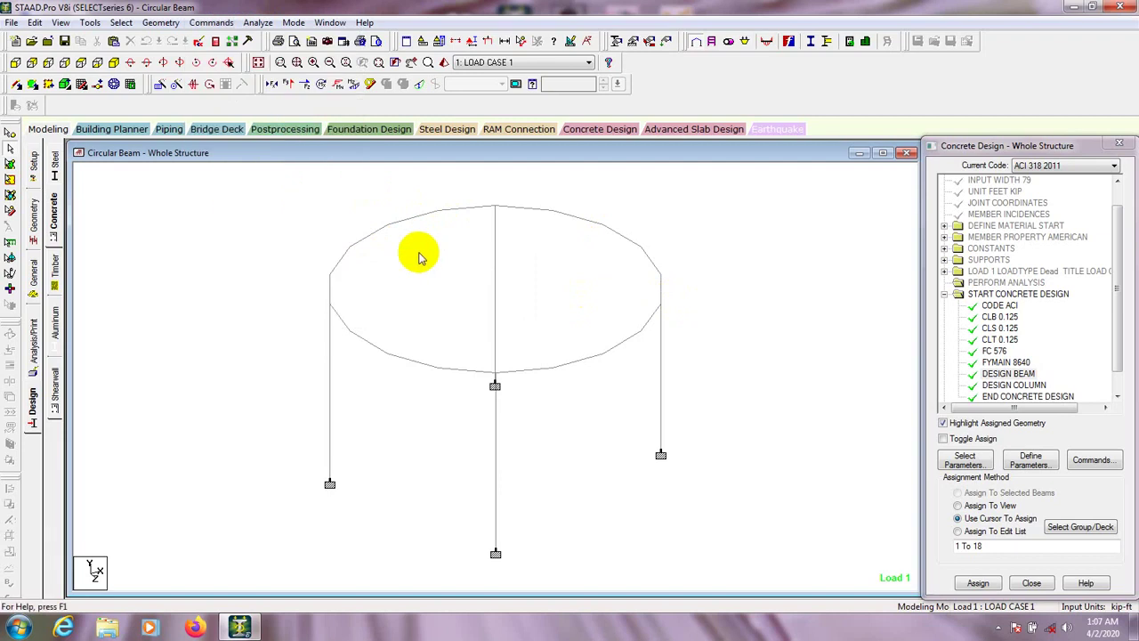
pyautogui.click(211, 22)
pyautogui.moveTo(336, 259)
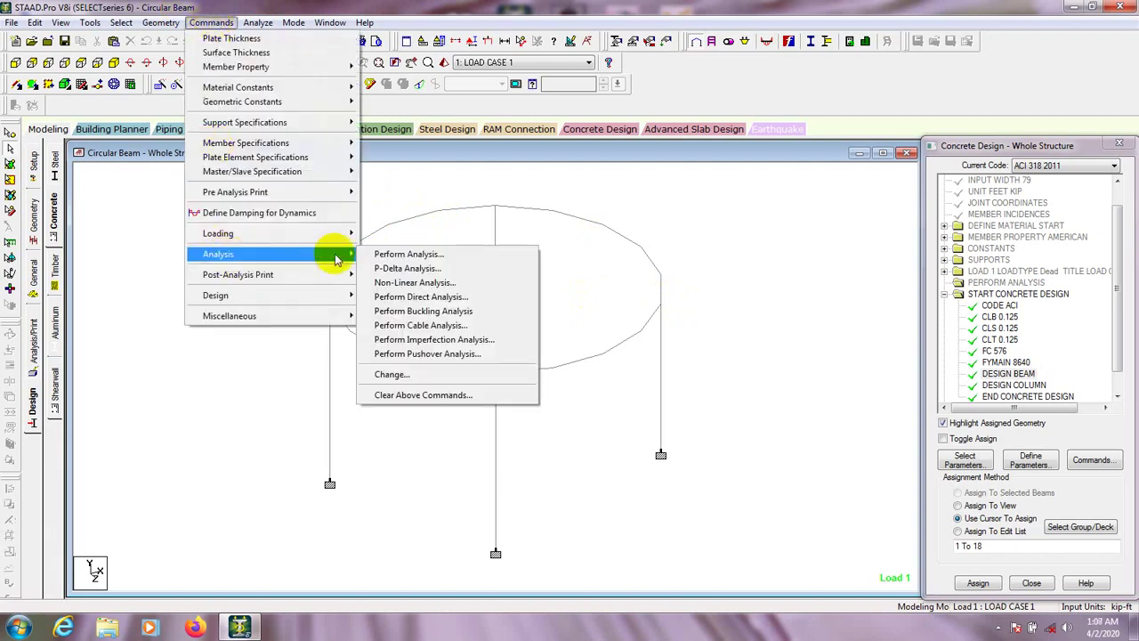
pyautogui.click(399, 255)
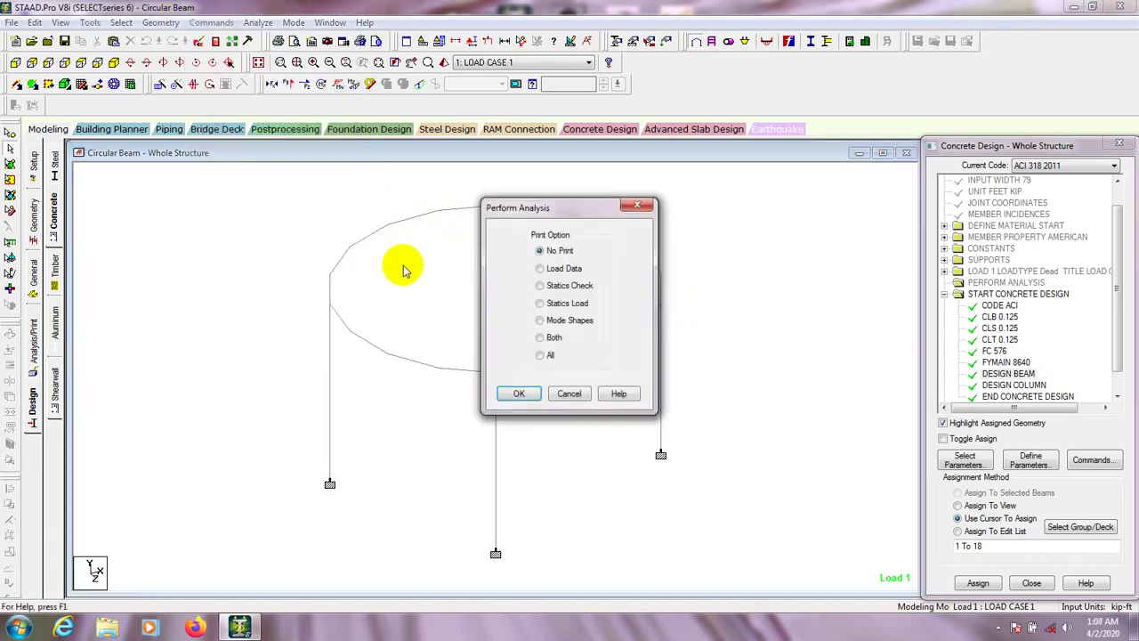
pyautogui.click(554, 252)
pyautogui.click(519, 393)
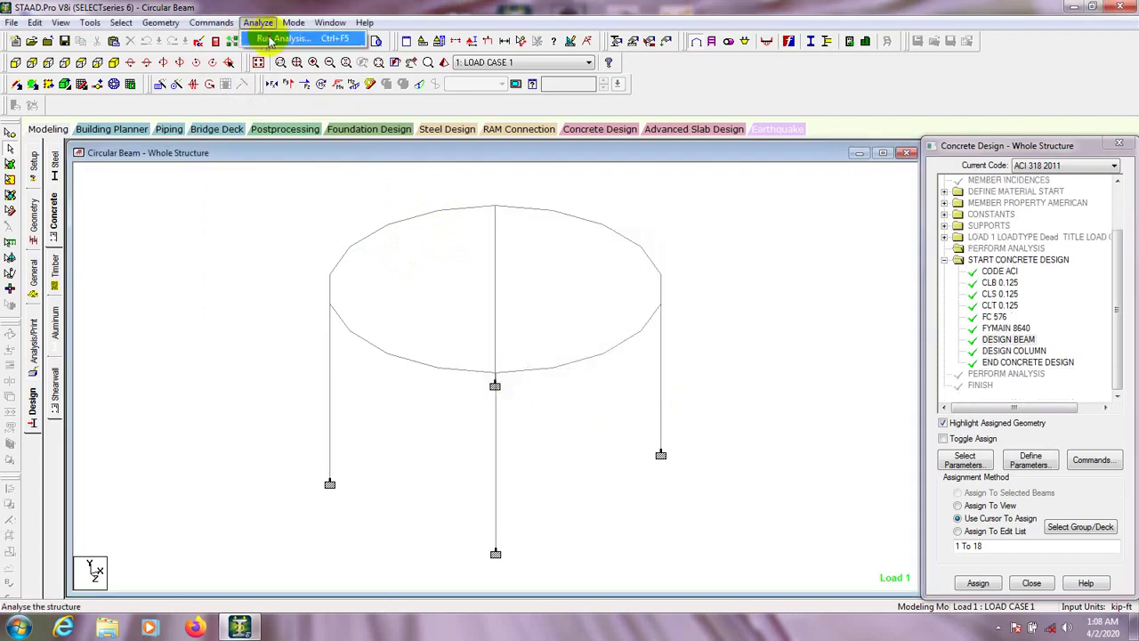
# - Run the analysis of the structure and open its output file
pyautogui.click(256, 40)
pyautogui.click(485, 346)
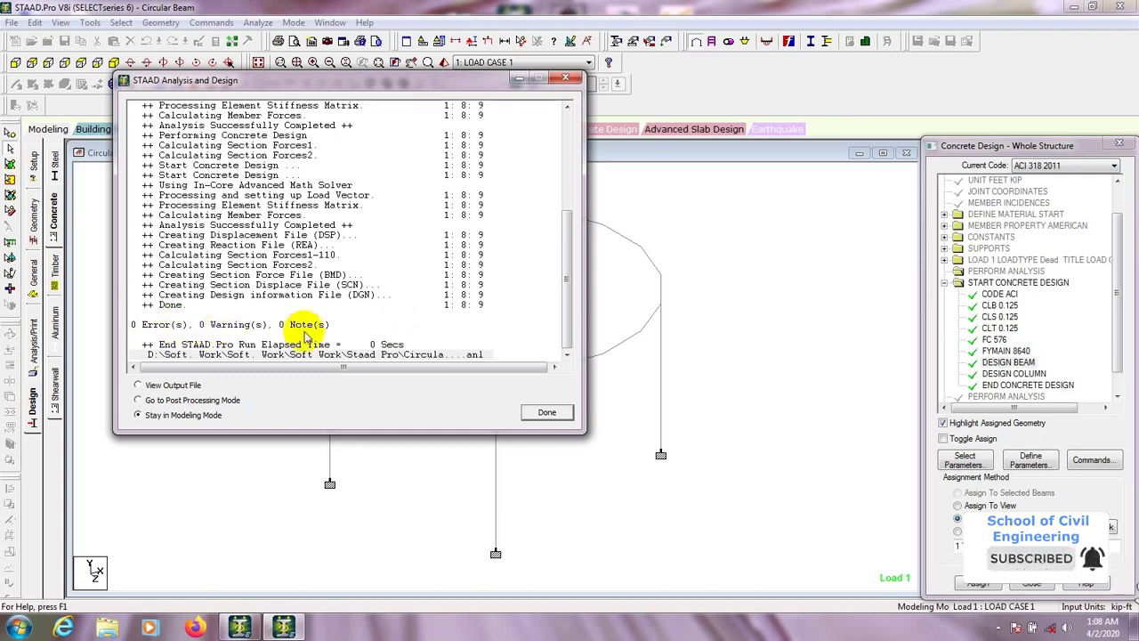
pyautogui.click(138, 384)
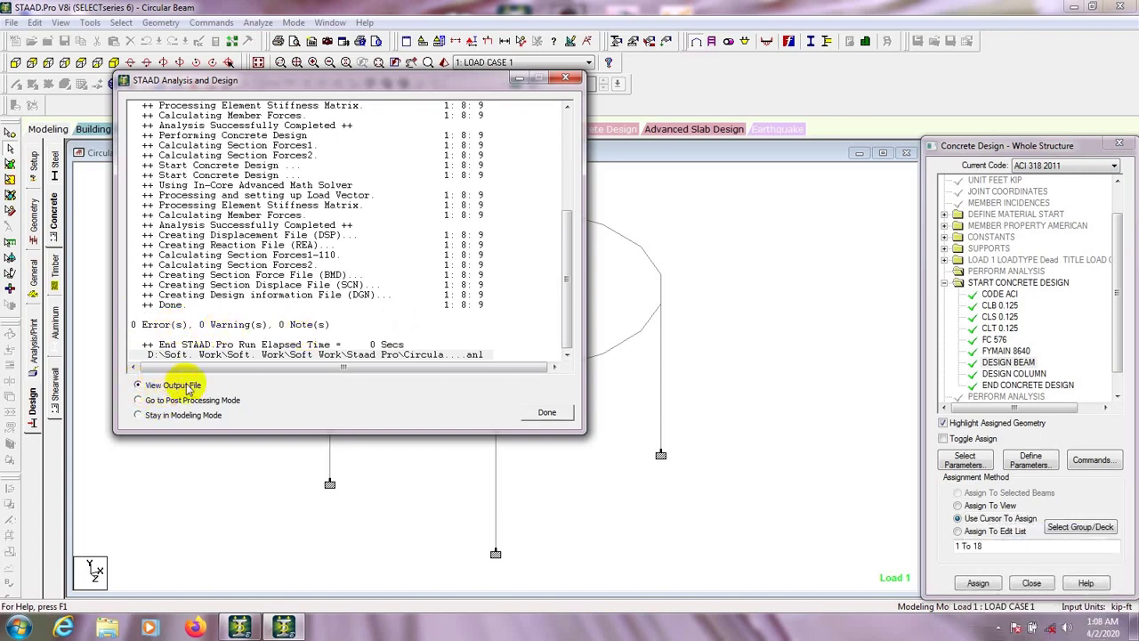
pyautogui.click(547, 413)
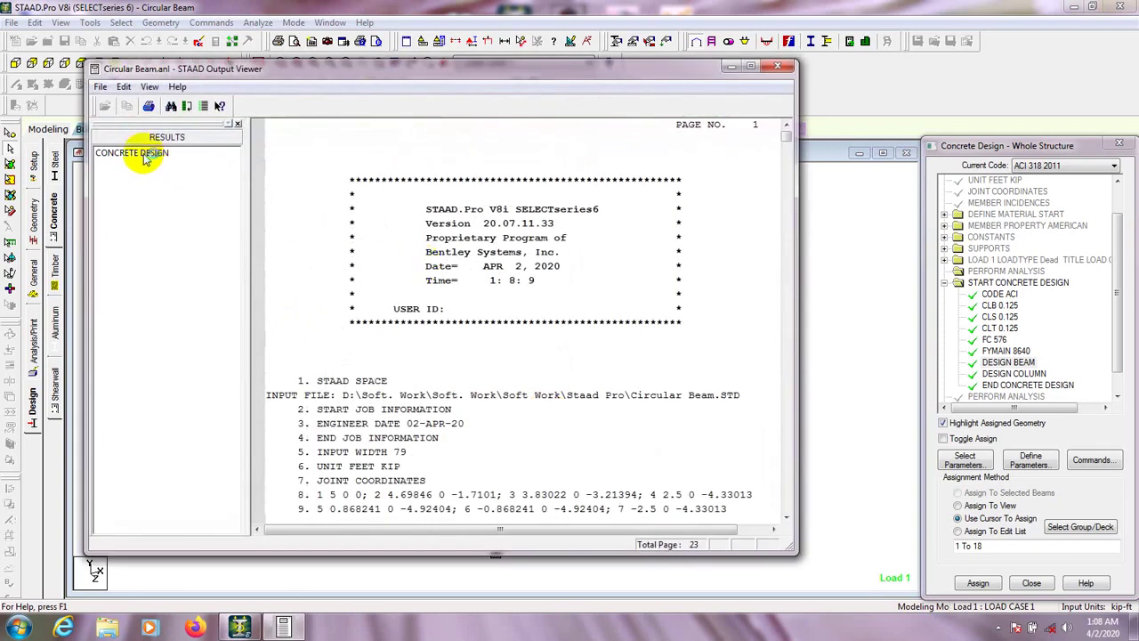
# - Go to the concrete design results in the output file and examine the flexure and shear design of beams 1 to 18
pyautogui.click(171, 153)
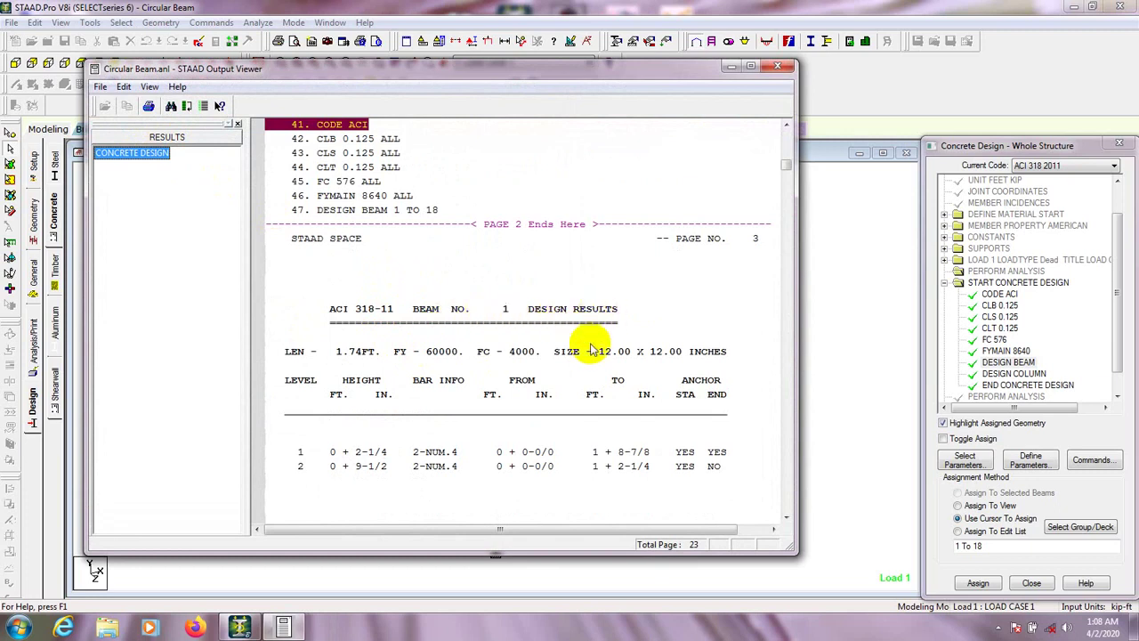
pyautogui.click(471, 395)
pyautogui.scroll(-8, 472, 397)
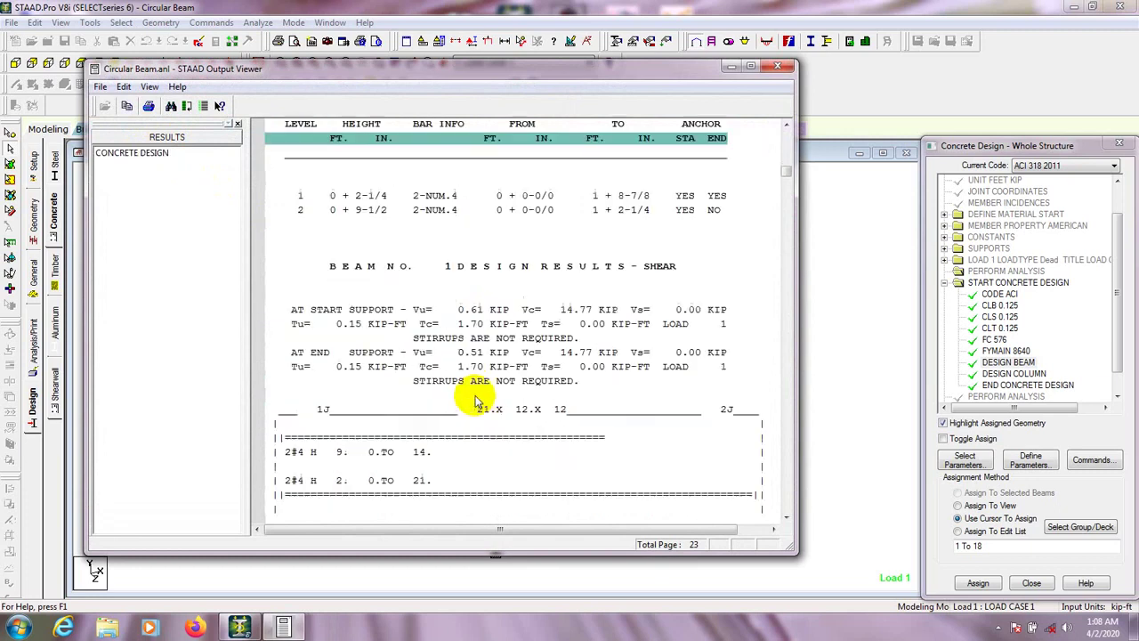
pyautogui.scroll(-4, 472, 398)
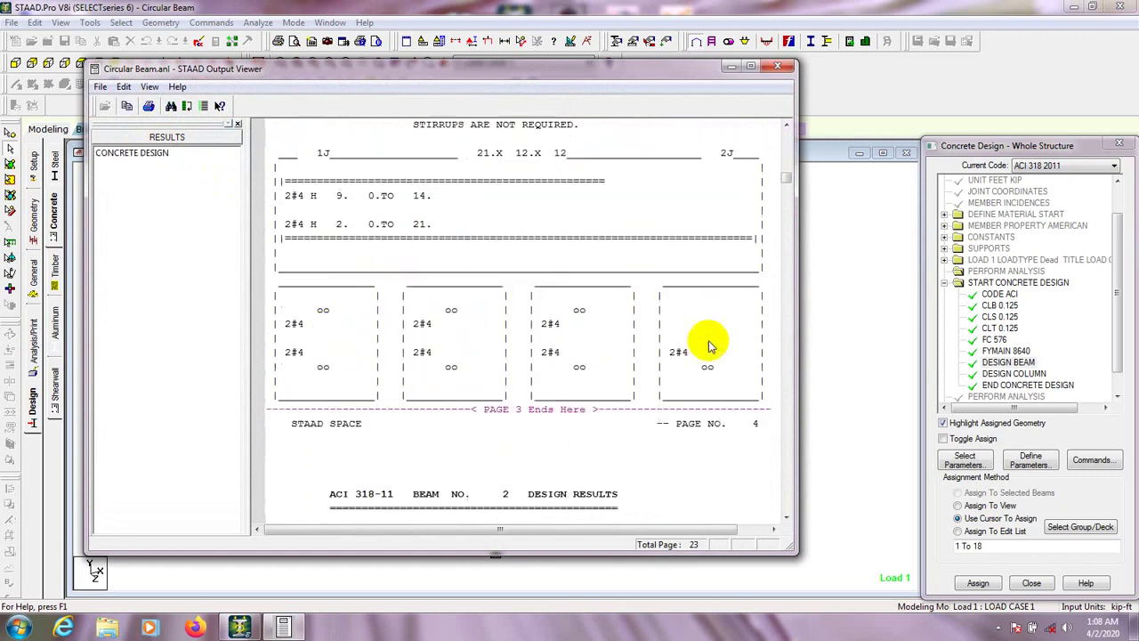
pyautogui.scroll(-12, 472, 457)
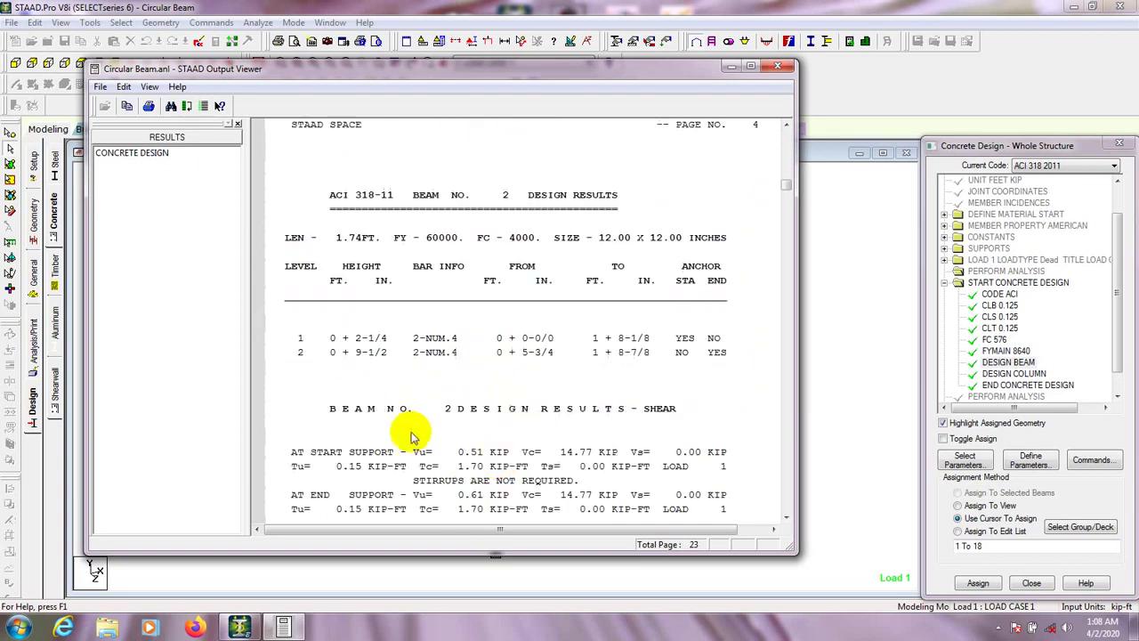
pyautogui.scroll(-2, 430, 389)
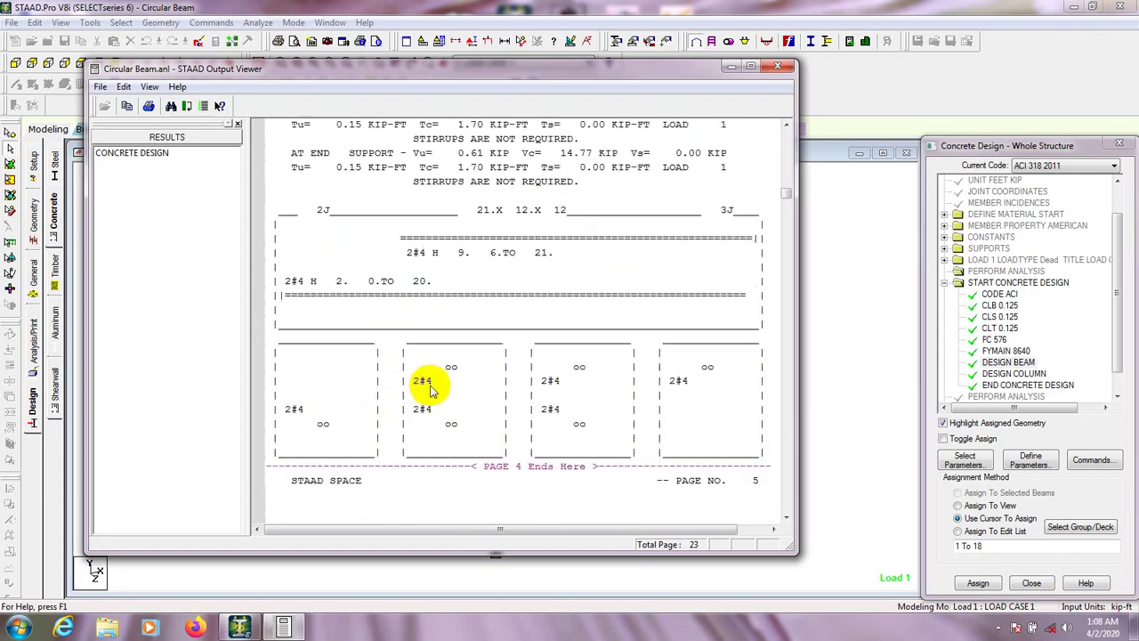
pyautogui.scroll(-17, 436, 387)
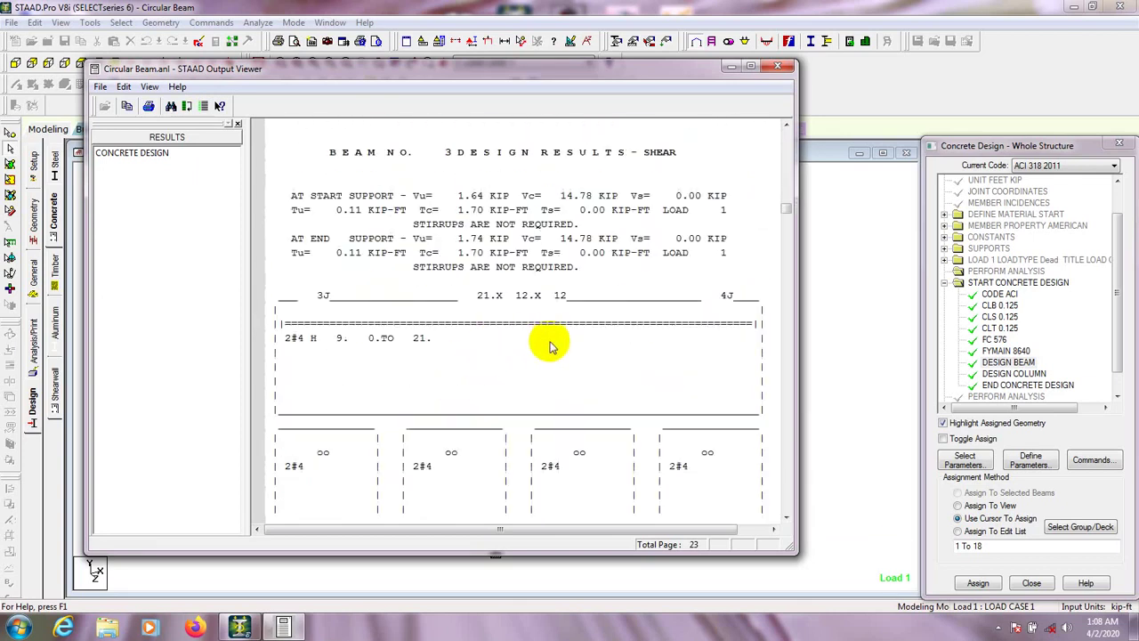
pyautogui.scroll(5, 504, 336)
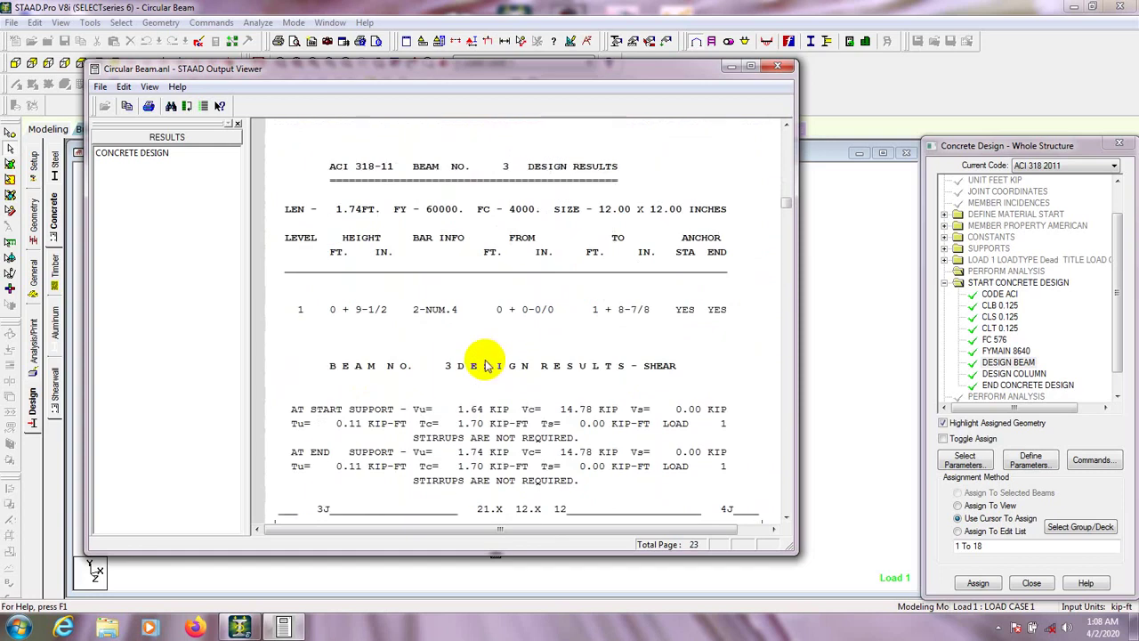
pyautogui.scroll(-12, 517, 312)
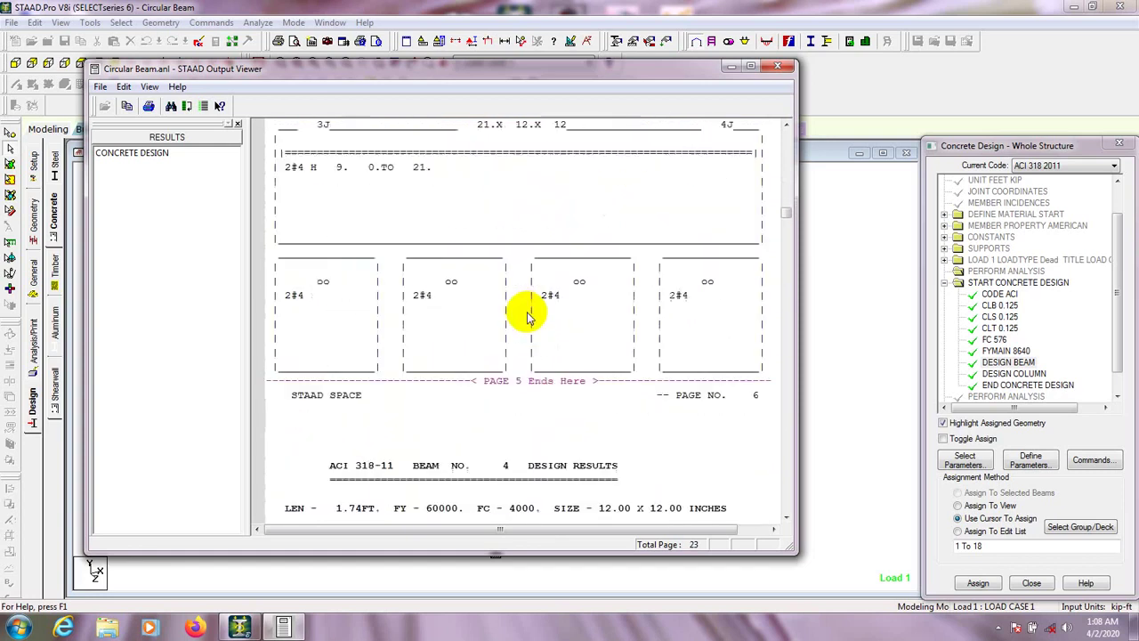
pyautogui.scroll(-12, 615, 250)
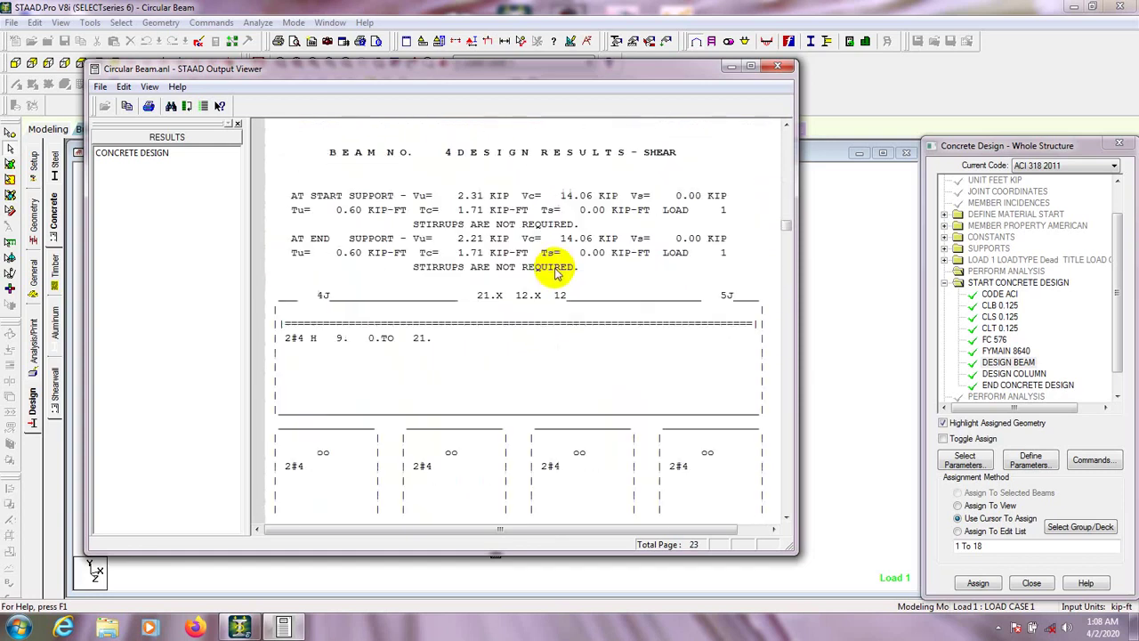
pyautogui.scroll(-15, 553, 274)
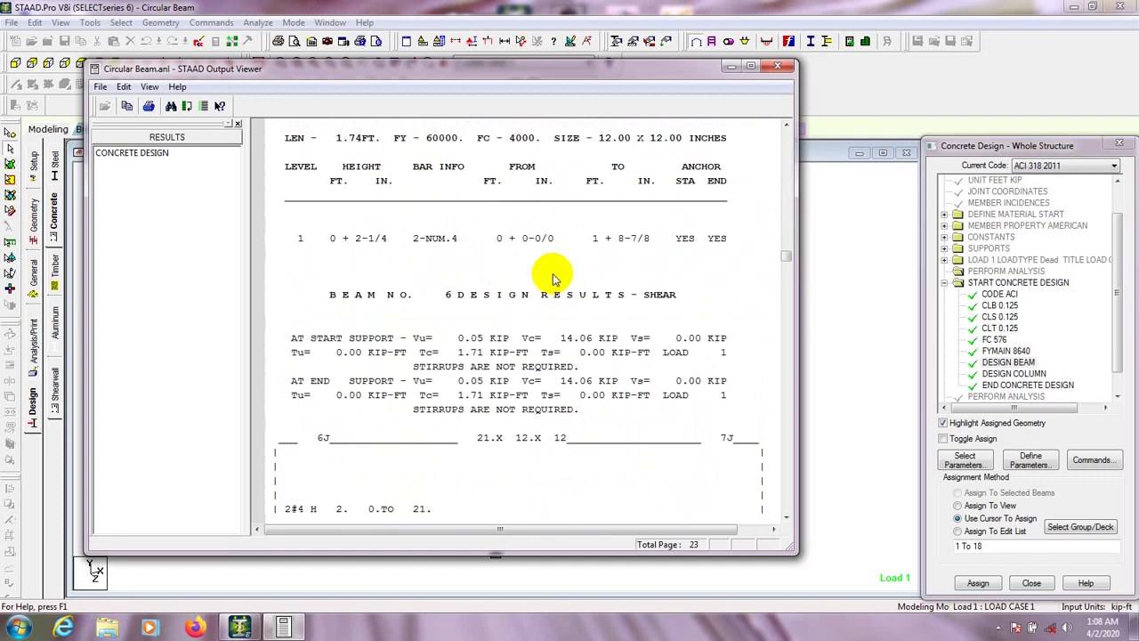
pyautogui.scroll(-10, 548, 285)
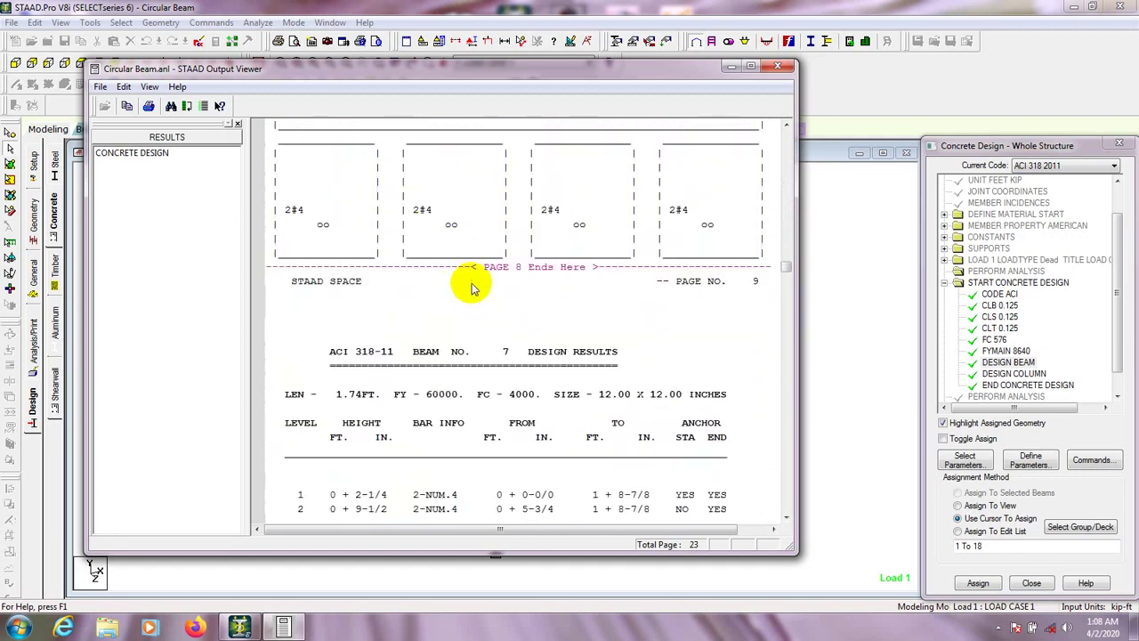
pyautogui.scroll(-20, 548, 304)
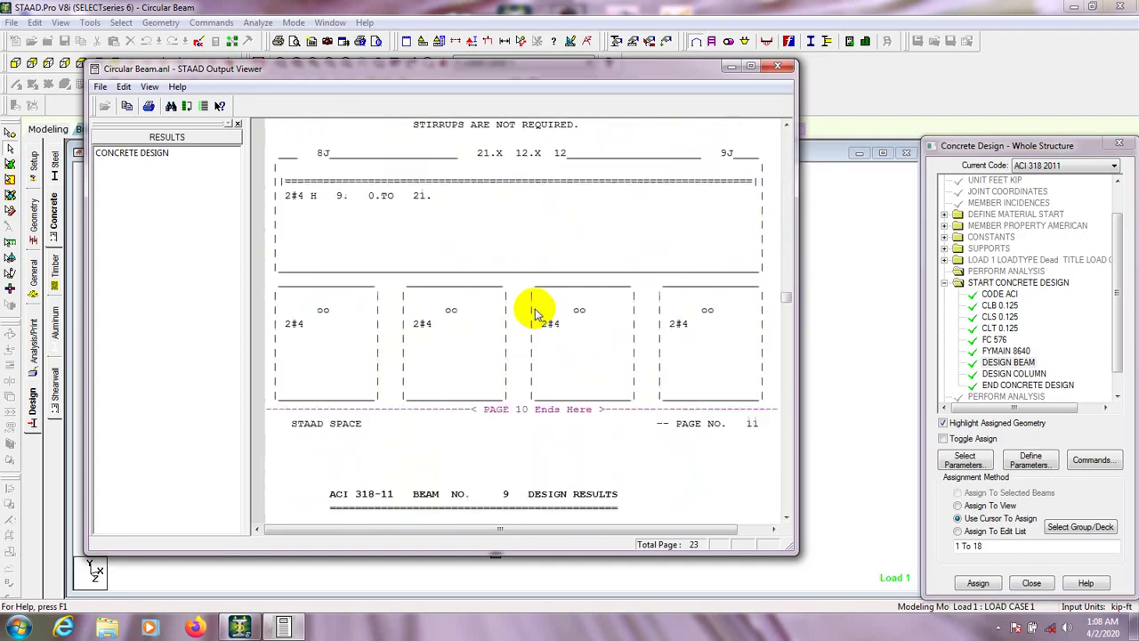
pyautogui.scroll(-10, 535, 317)
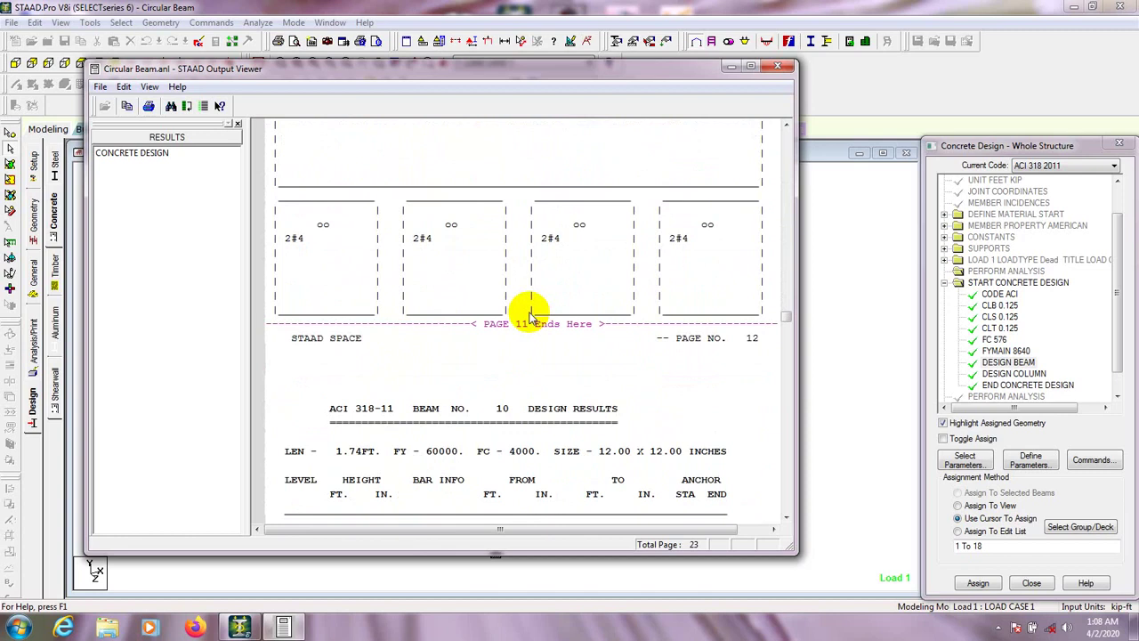
pyautogui.scroll(-10, 531, 316)
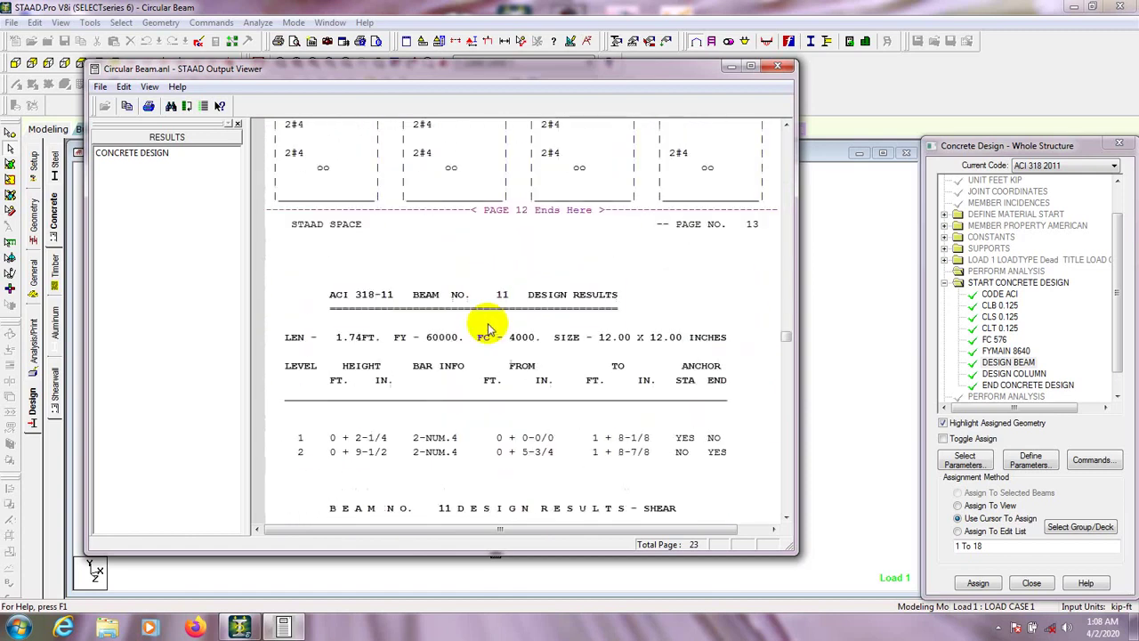
pyautogui.scroll(-10, 487, 328)
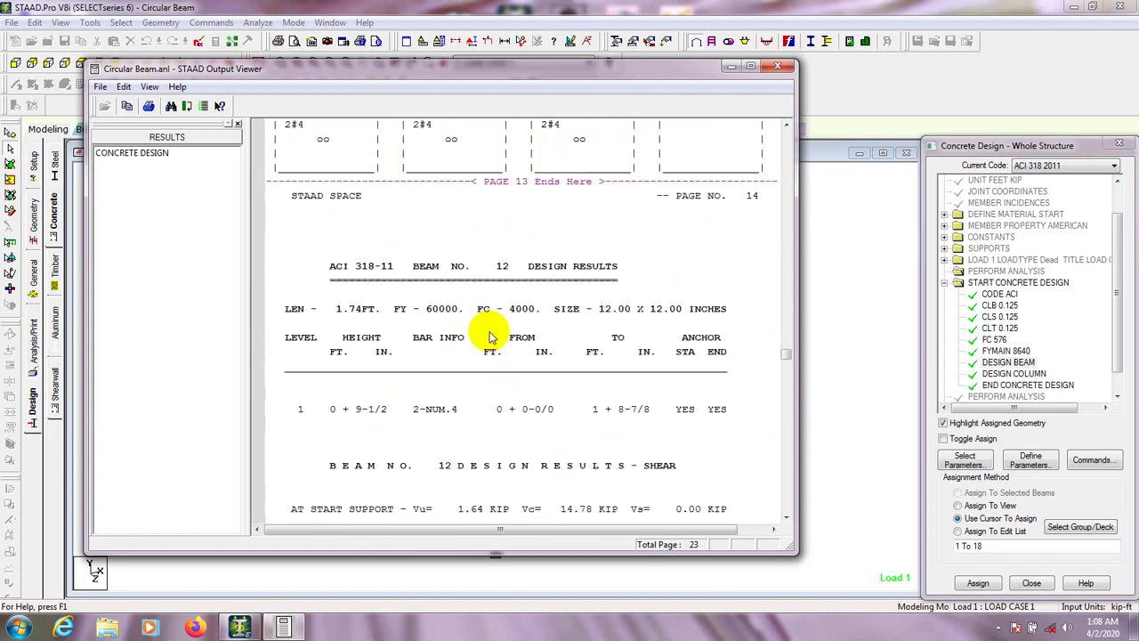
pyautogui.scroll(-10, 494, 348)
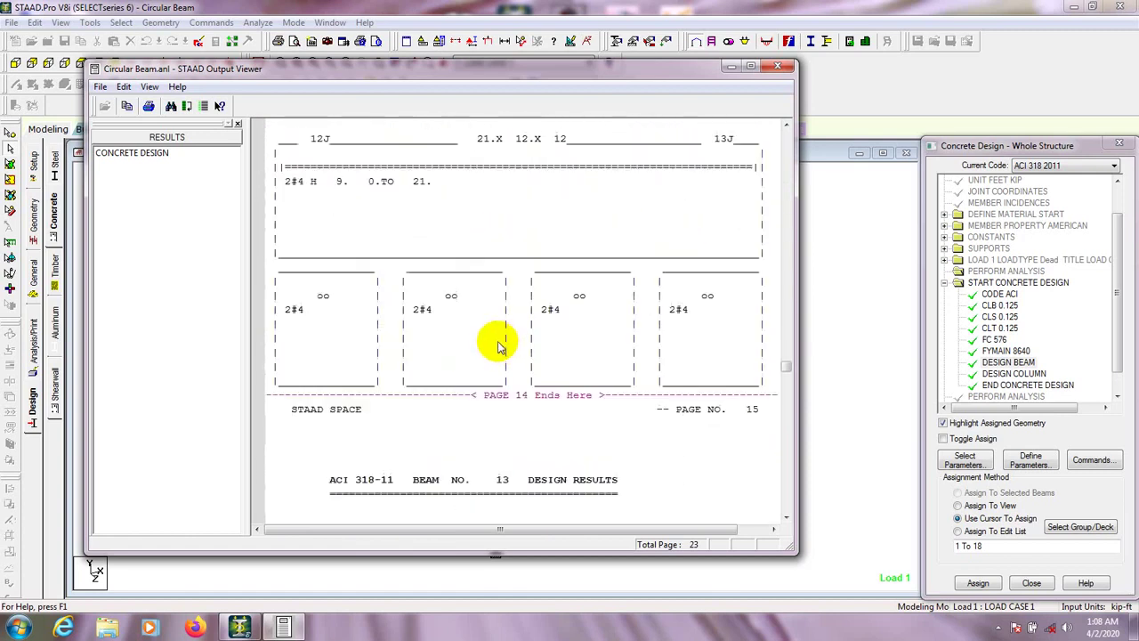
pyautogui.scroll(-10, 410, 295)
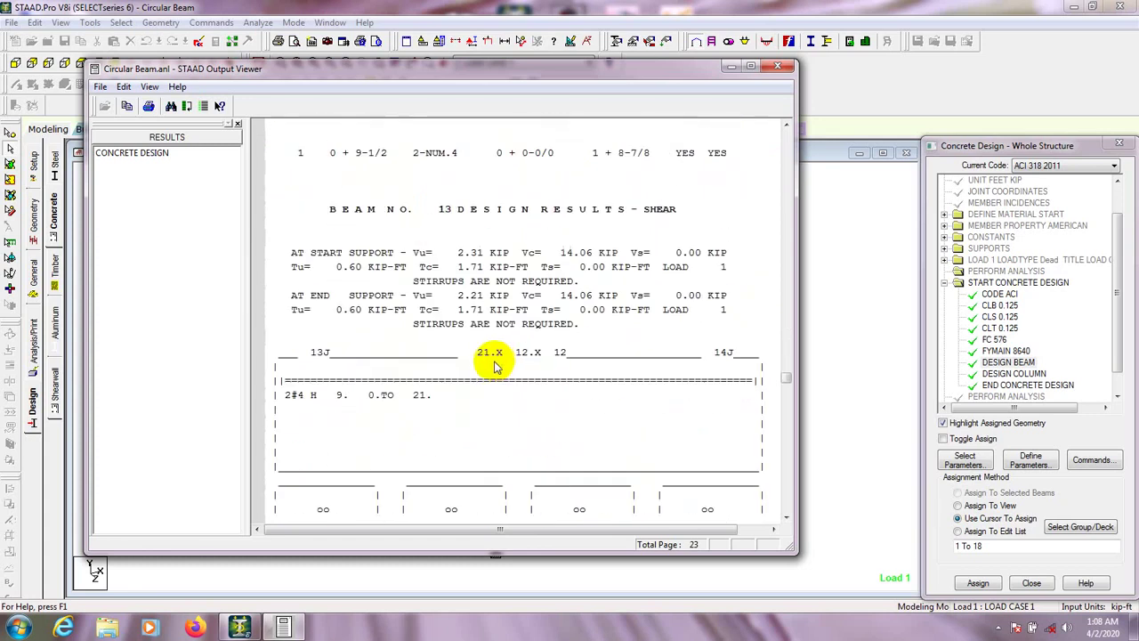
pyautogui.scroll(-20, 487, 362)
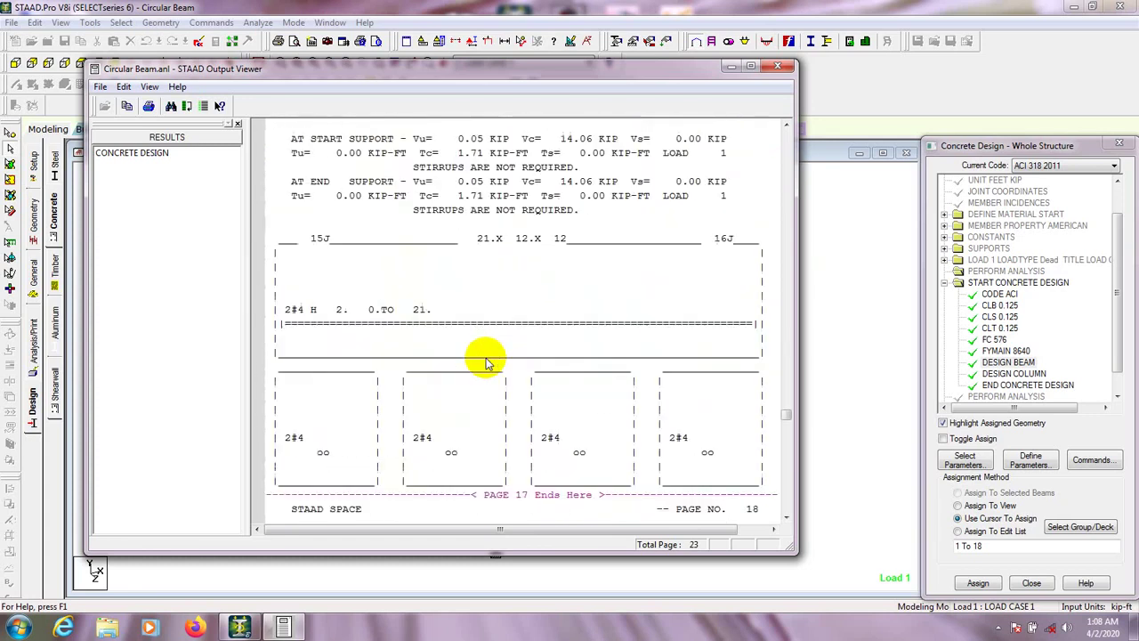
pyautogui.scroll(-4, 486, 362)
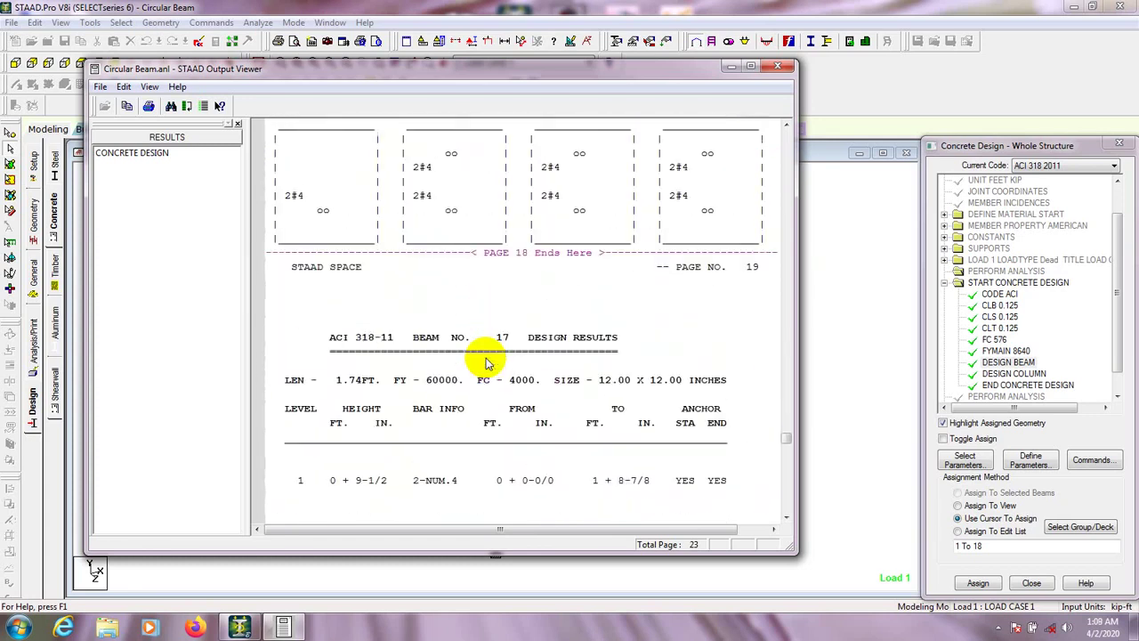
pyautogui.scroll(-9, 539, 307)
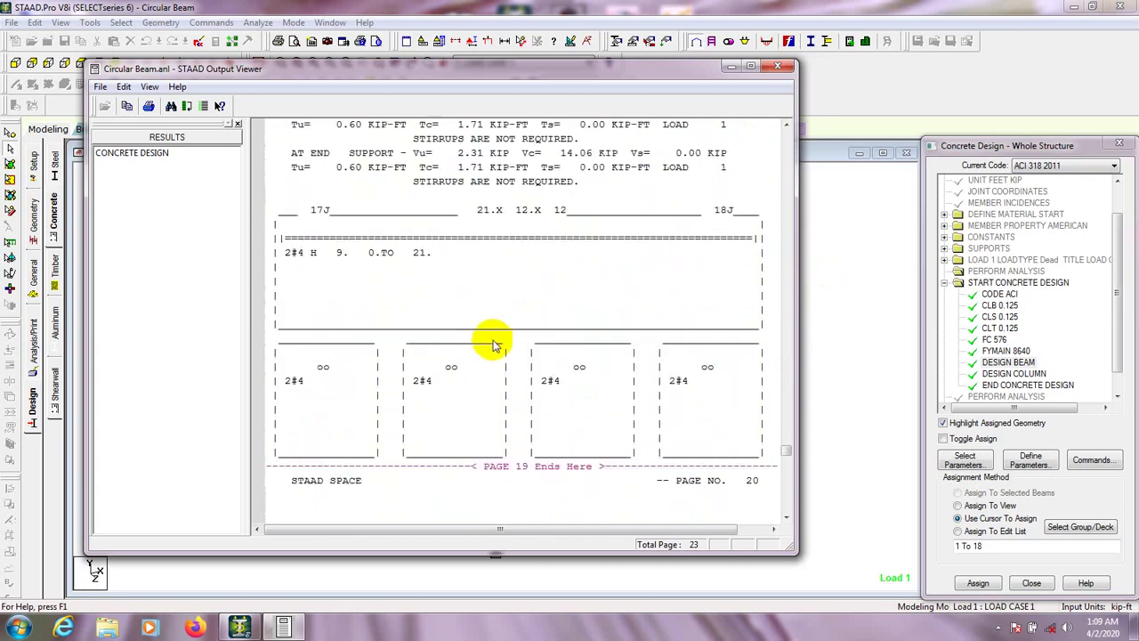
pyautogui.scroll(-4, 492, 353)
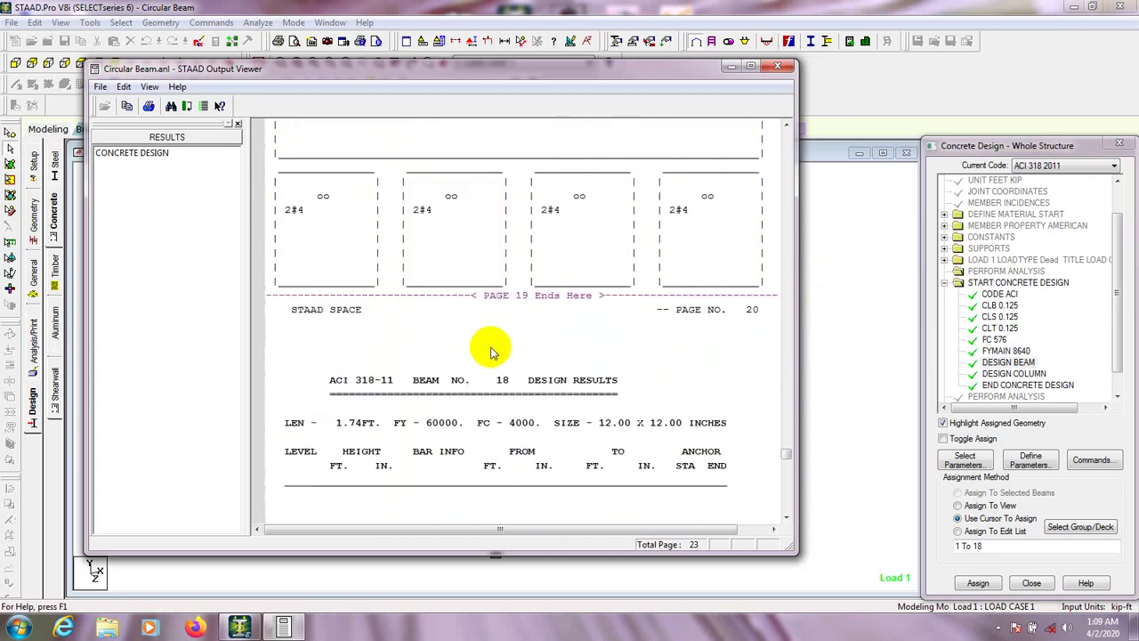
# - Examine the reinforcement and tie design results of the columns in the output file, and close the output file
pyautogui.scroll(-20, 494, 351)
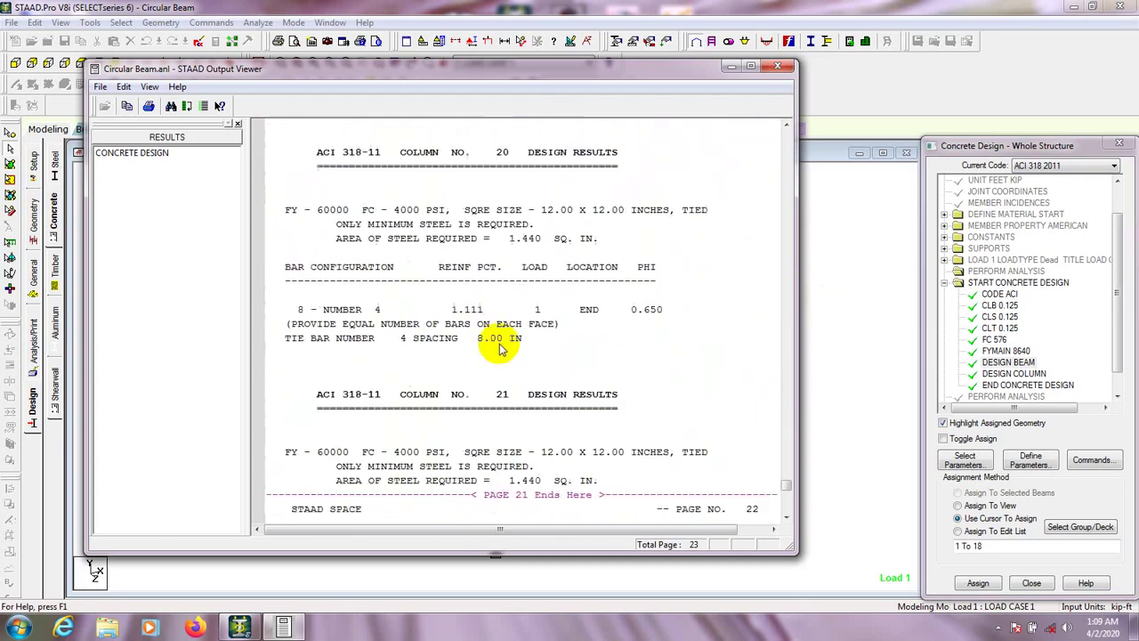
pyautogui.scroll(-10, 503, 348)
pyautogui.scroll(20, 507, 347)
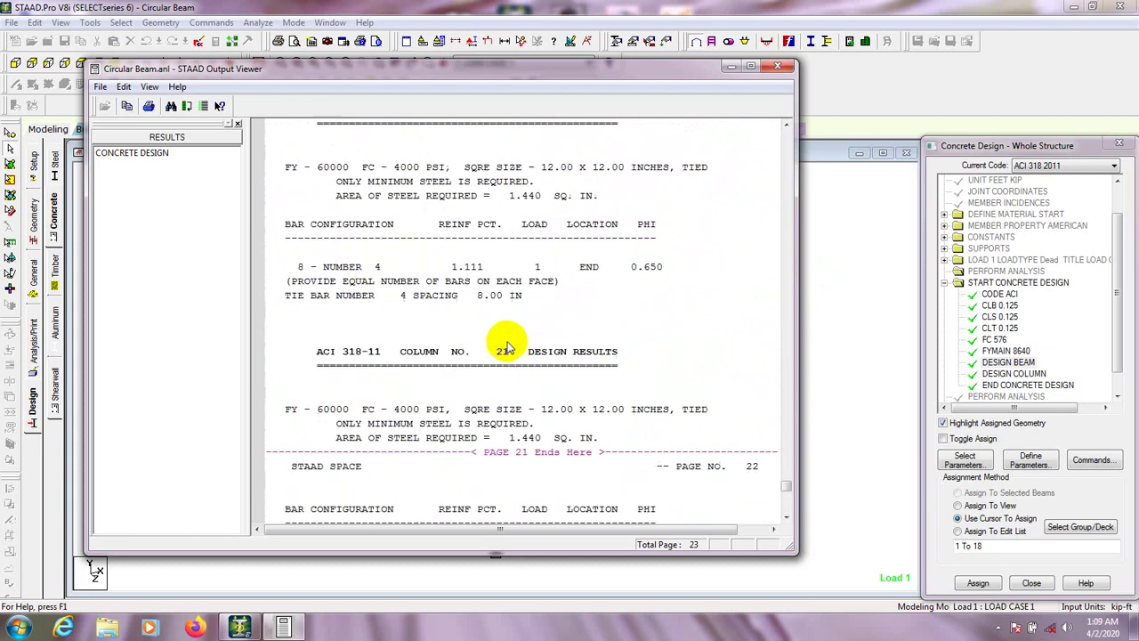
pyautogui.click(778, 66)
# - Inspect the concrete design details of ring beam 6 in the model, moving its dialog clear of the beam, and close it
pyautogui.doubleClick(372, 237)
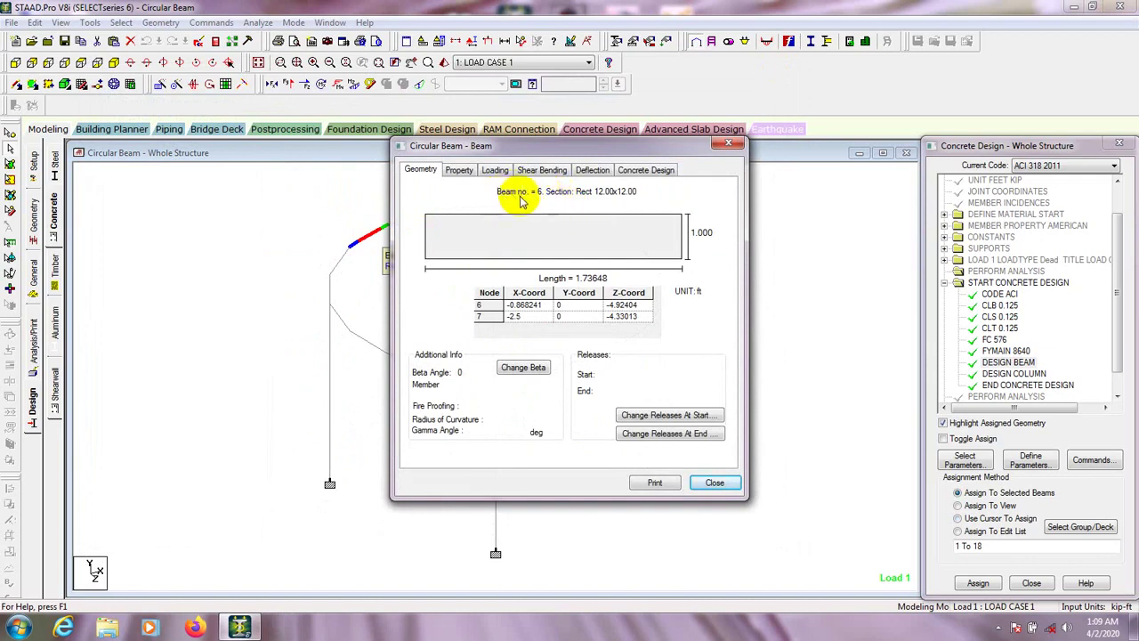
pyautogui.click(641, 177)
pyautogui.moveTo(633, 149); pyautogui.dragTo(759, 182)
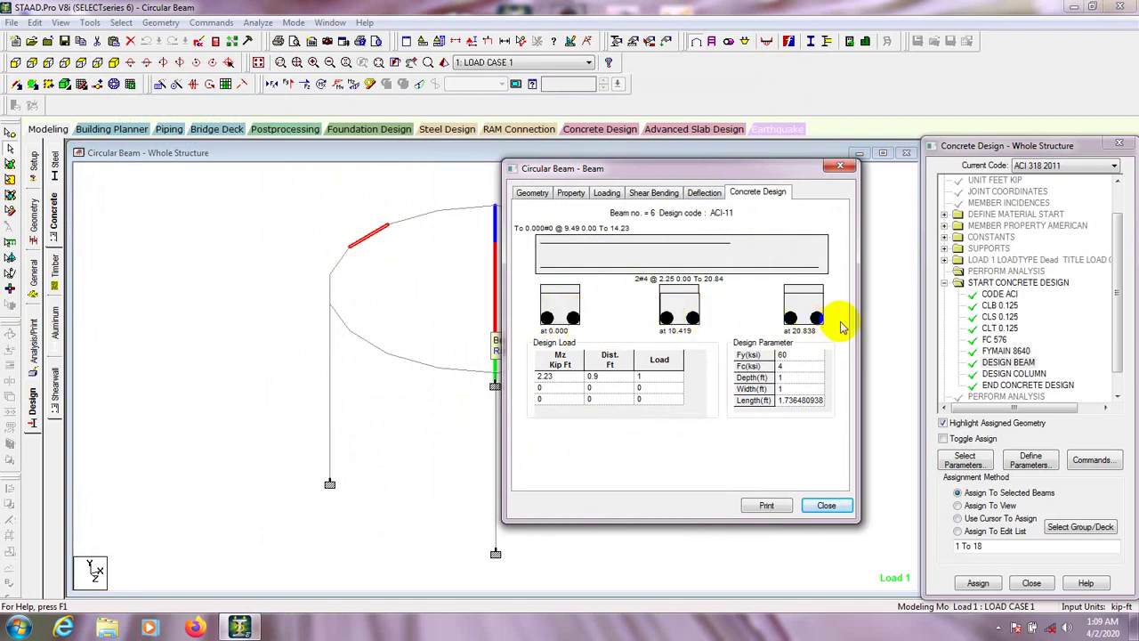
pyautogui.click(826, 505)
# - Inspect the concrete design details of ring beam 3, moving its dialog off the structure, and close it
pyautogui.click(525, 212)
pyautogui.doubleClick(524, 211)
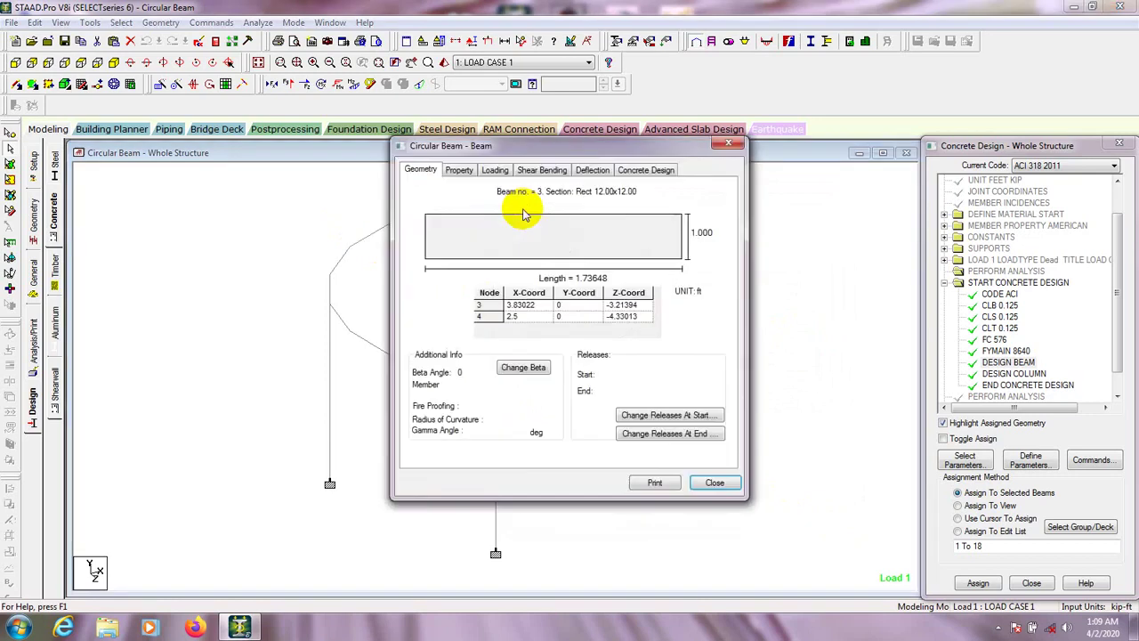
pyautogui.click(642, 178)
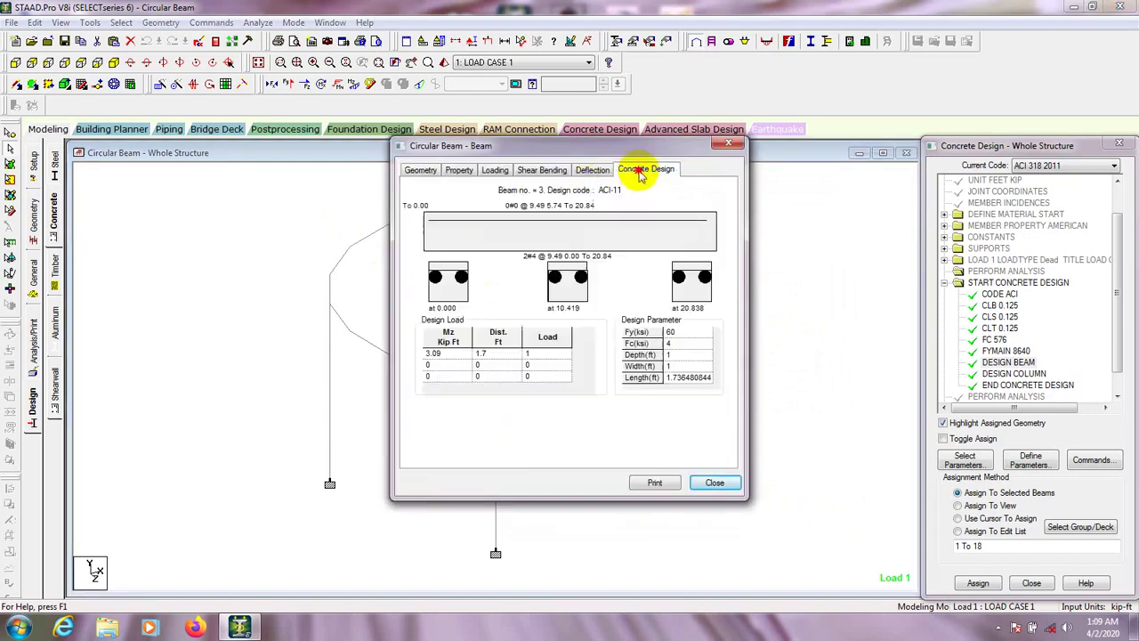
pyautogui.moveTo(625, 153); pyautogui.dragTo(853, 153)
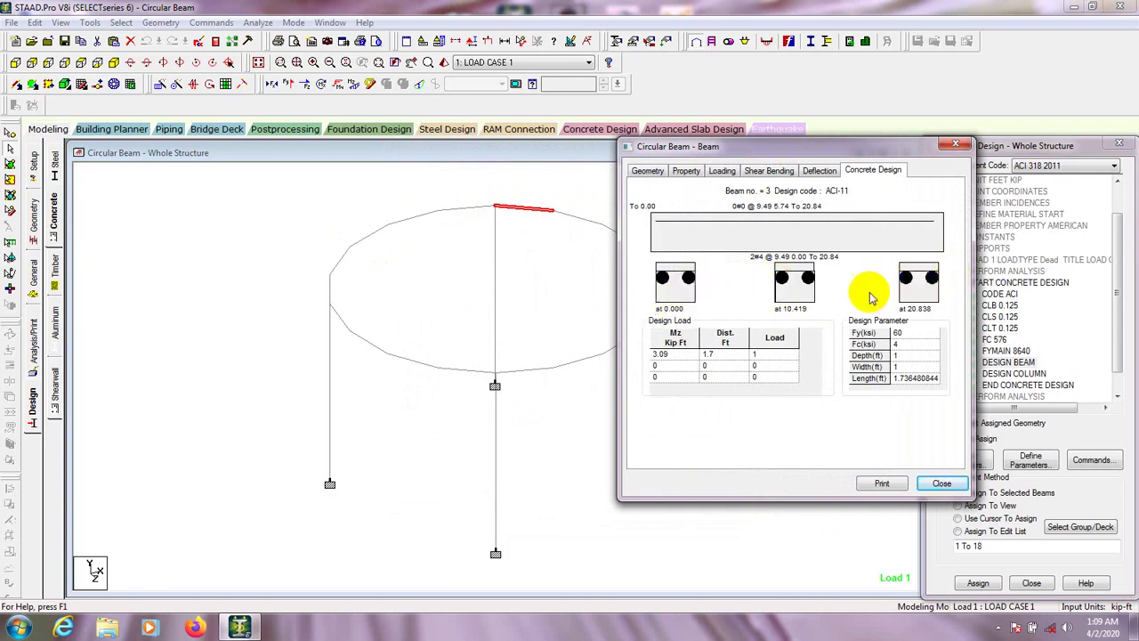
pyautogui.click(941, 483)
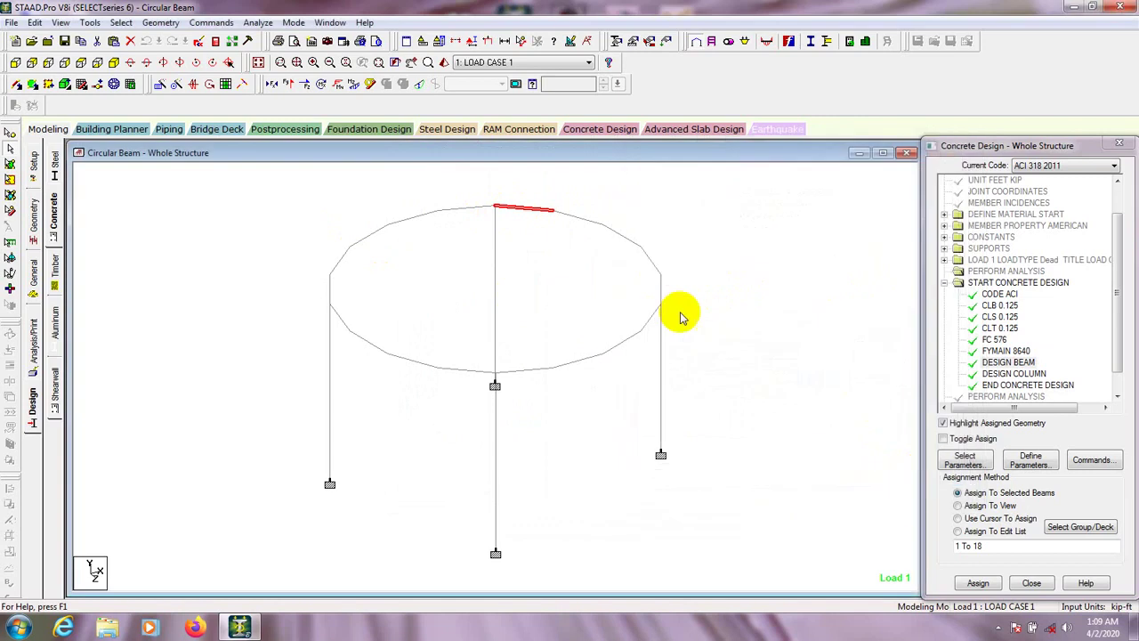
# - Inspect the concrete design reinforcement of ring beam 2 beside the structure and close its dialog
pyautogui.doubleClick(575, 227)
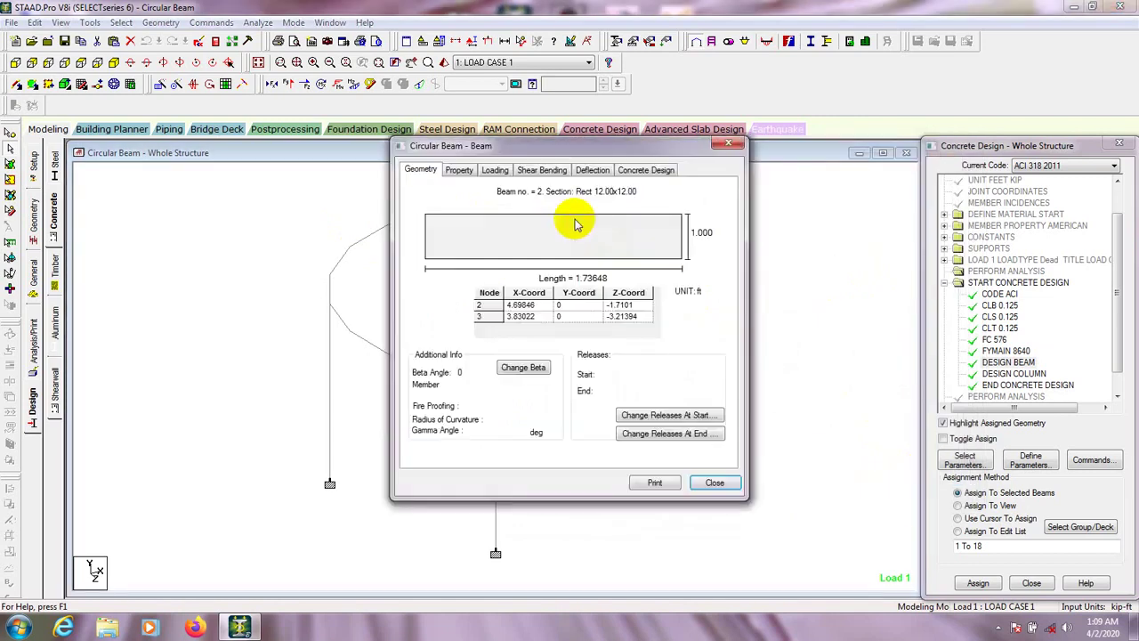
pyautogui.click(647, 168)
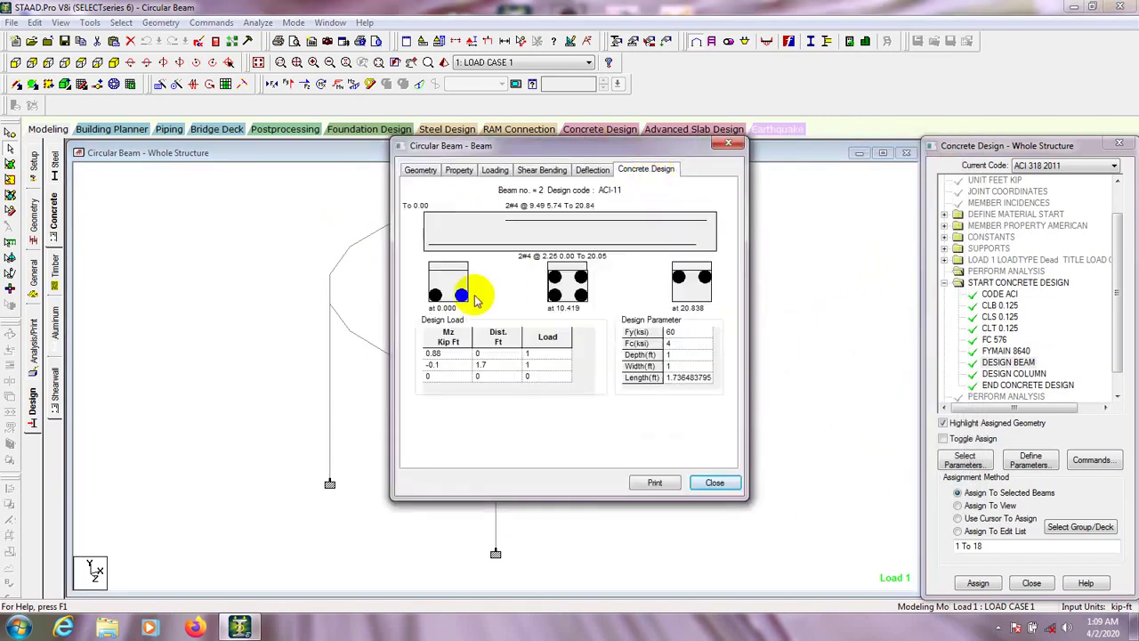
pyautogui.moveTo(537, 150); pyautogui.dragTo(829, 162)
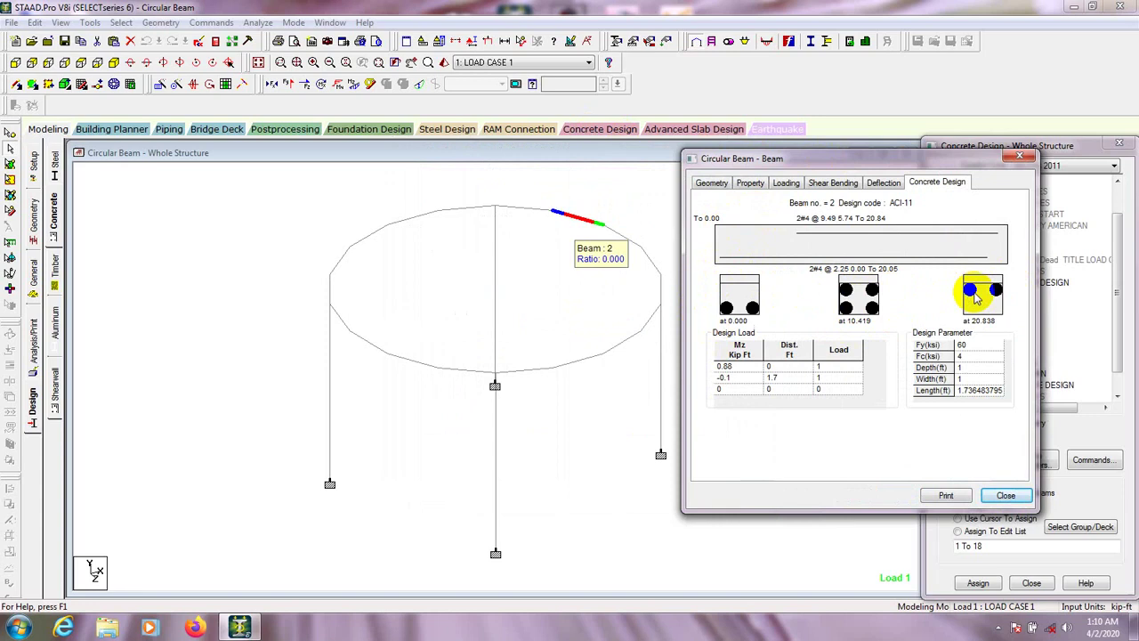
pyautogui.click(1005, 495)
# - Check the concrete design reinforcement layout of ring beam 1 and close its dialog
pyautogui.doubleClick(623, 235)
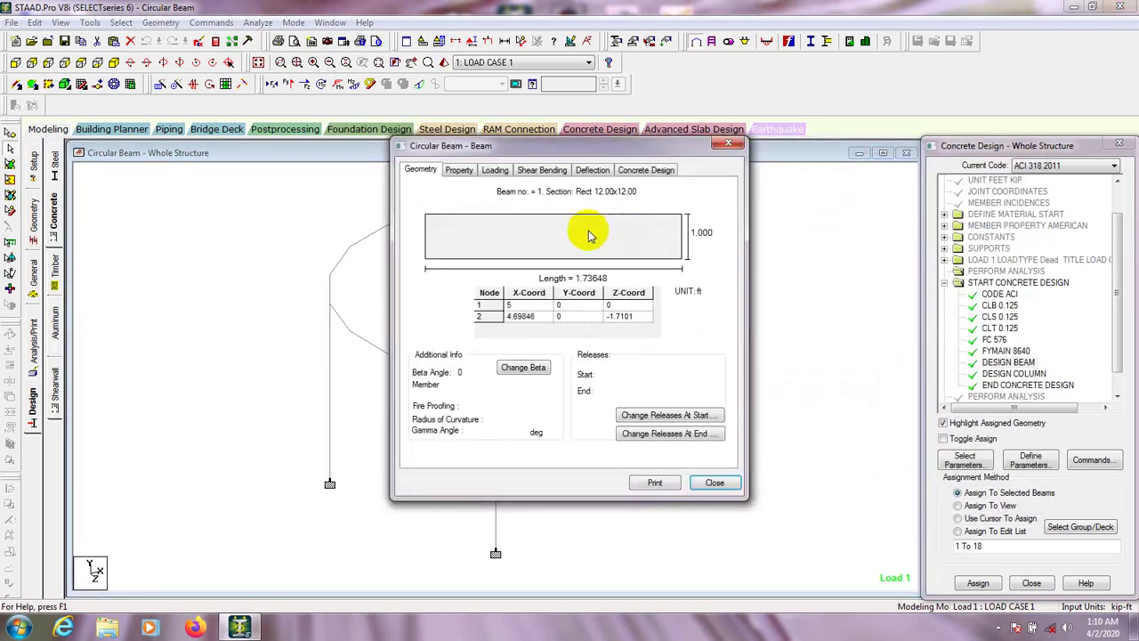
pyautogui.click(645, 170)
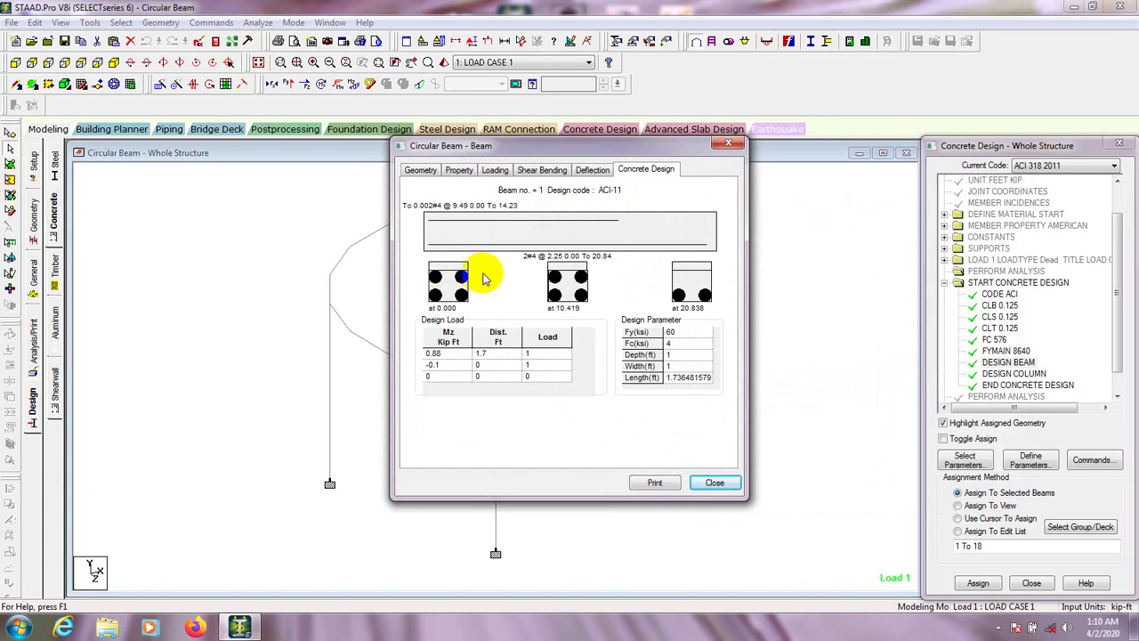
pyautogui.click(713, 485)
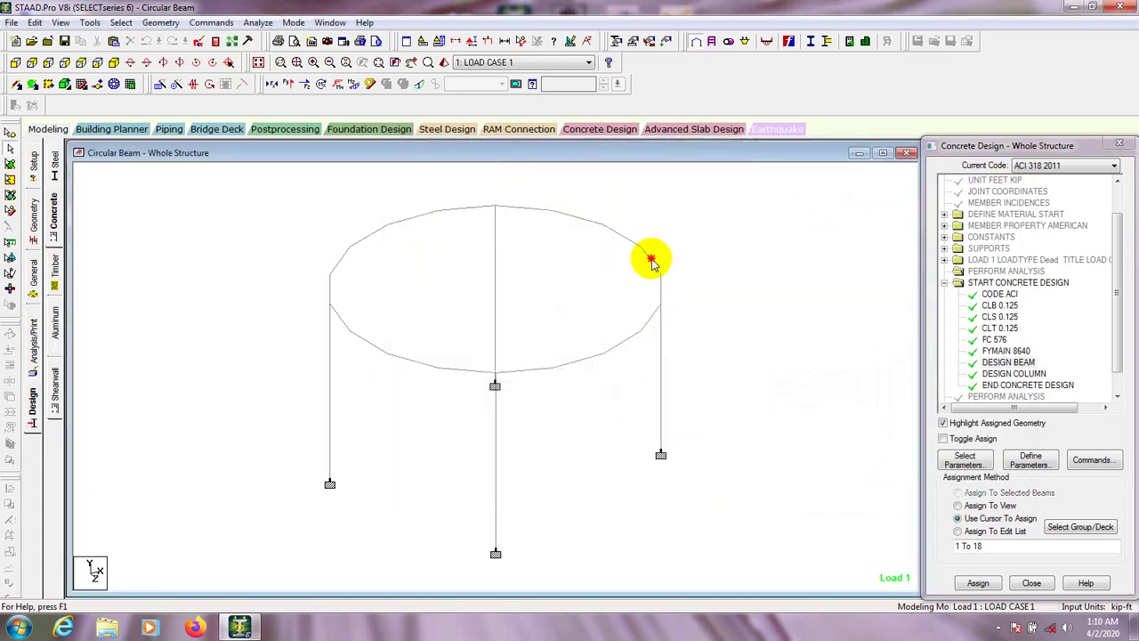
# - Inspect the concrete design reinforcement details of ring beam 18 and close its dialog
pyautogui.doubleClick(651, 261)
pyautogui.click(646, 169)
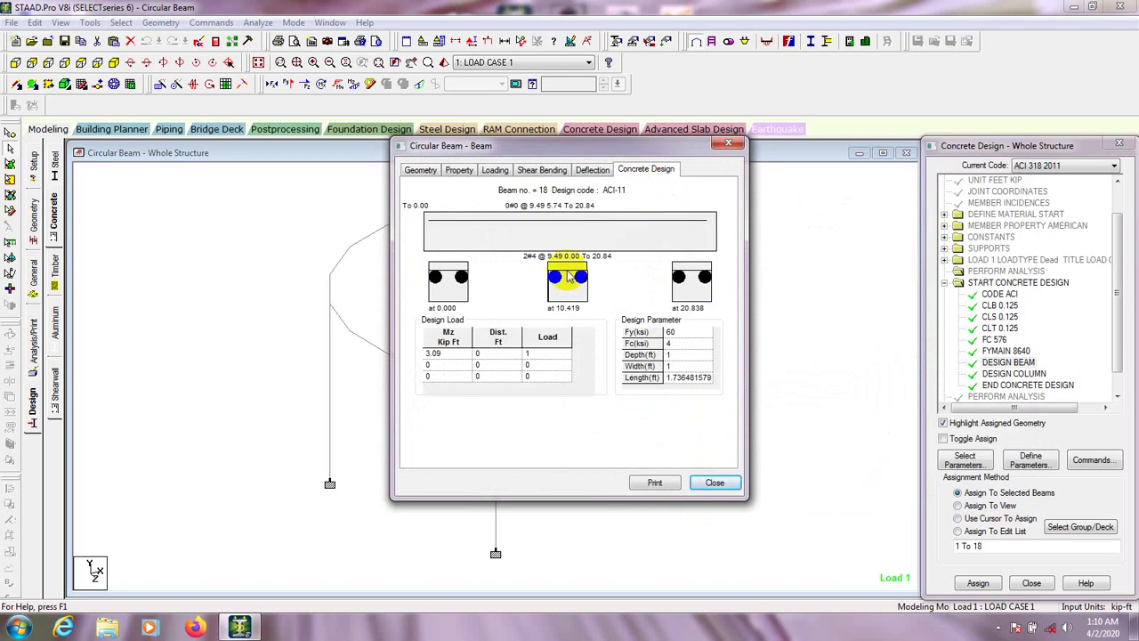
pyautogui.click(714, 482)
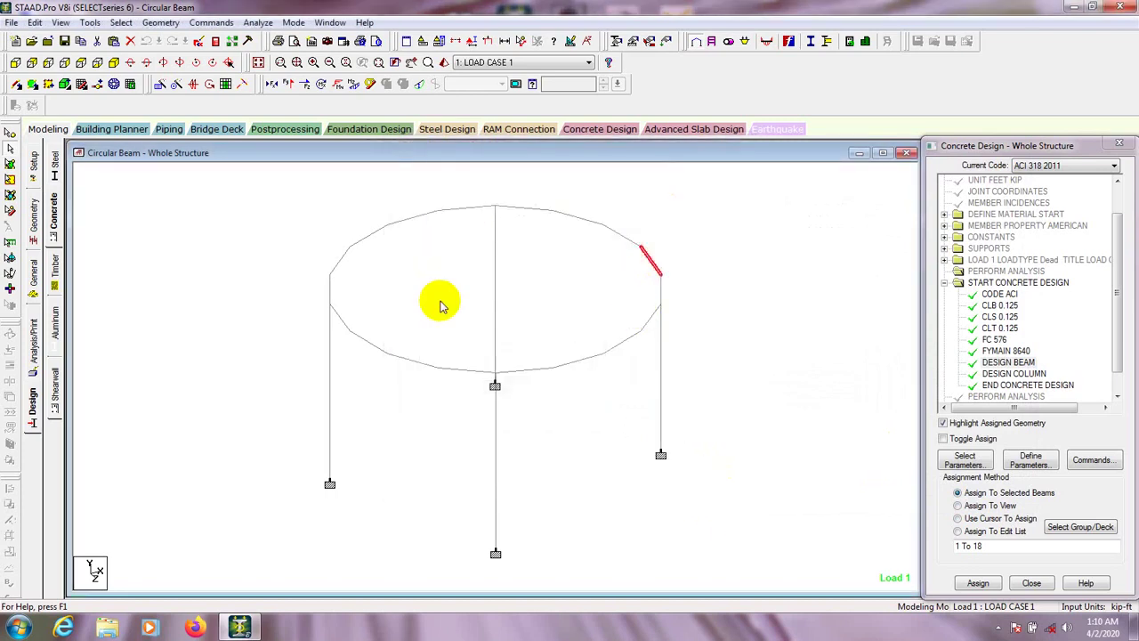
# - Inspect the concrete design results of column 20, highlighting its bar size, and close the dialog
pyautogui.doubleClick(326, 381)
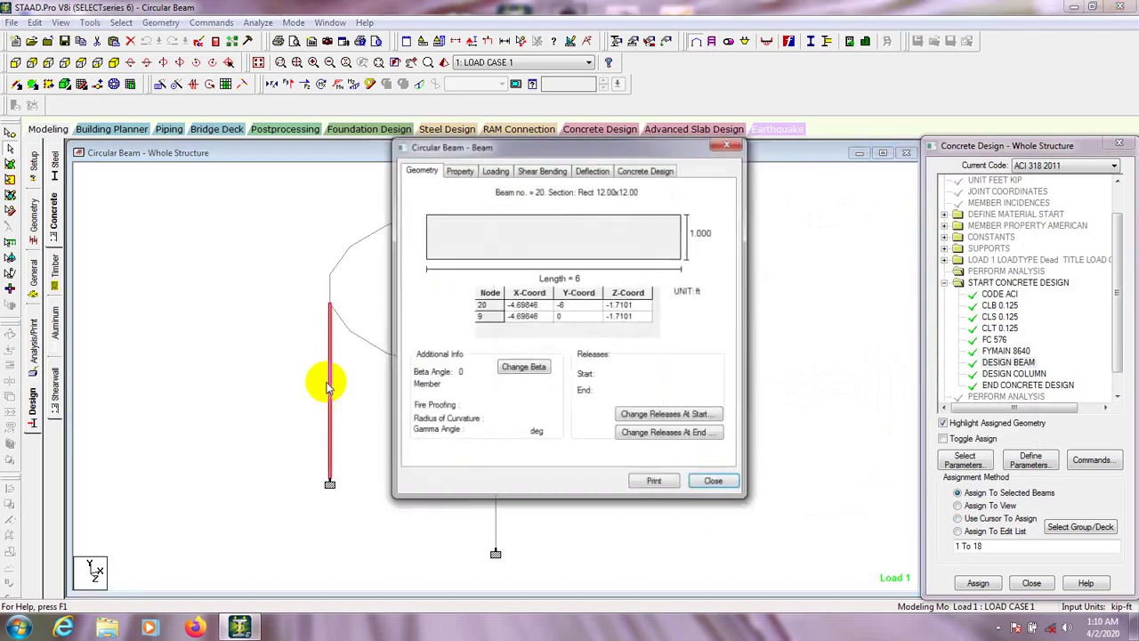
pyautogui.click(654, 169)
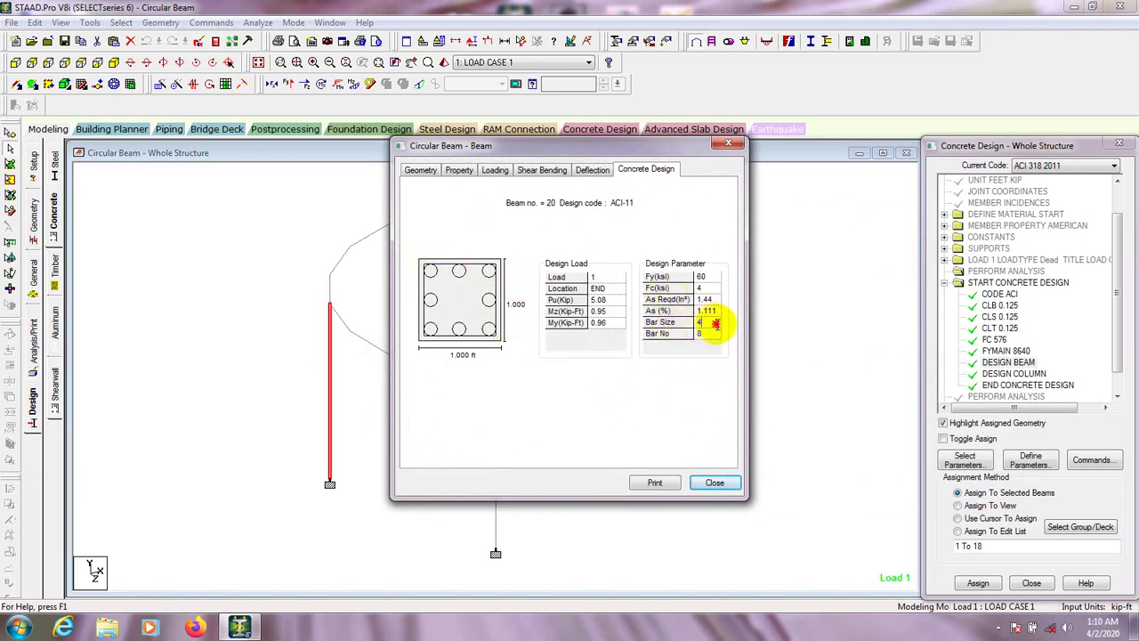
pyautogui.moveTo(704, 326); pyautogui.dragTo(681, 323)
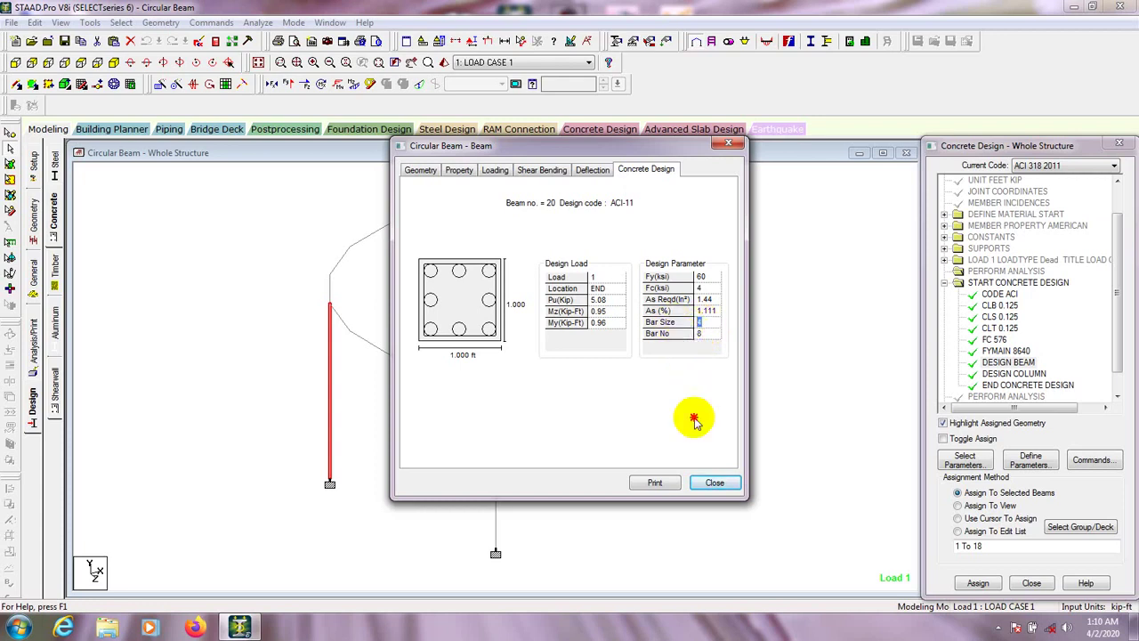
pyautogui.click(715, 483)
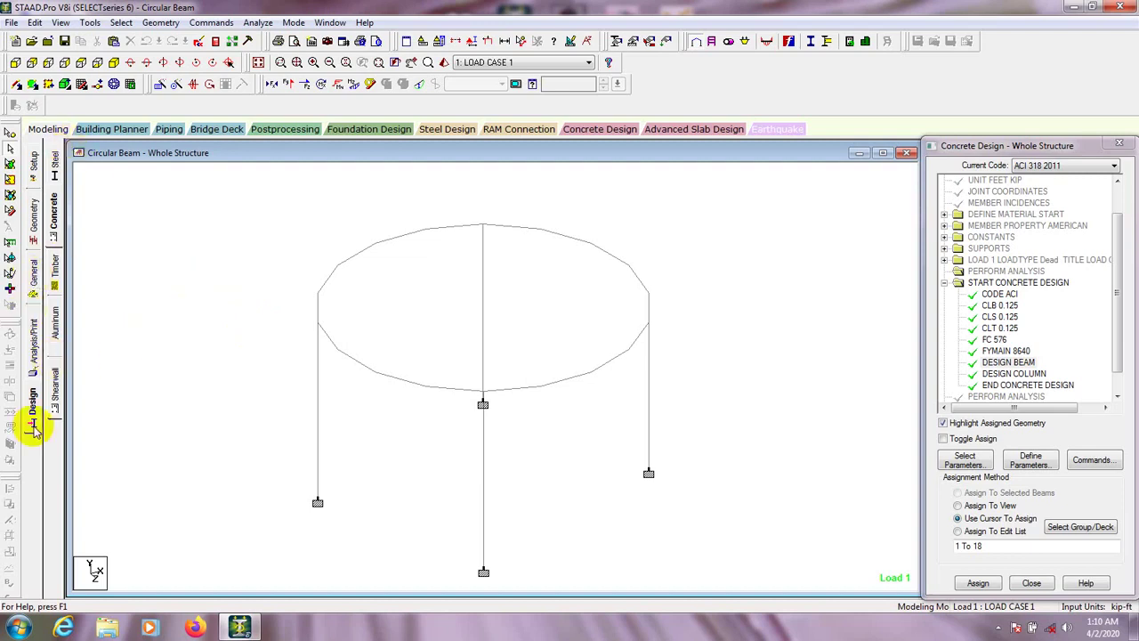
pyautogui.click(35, 221)
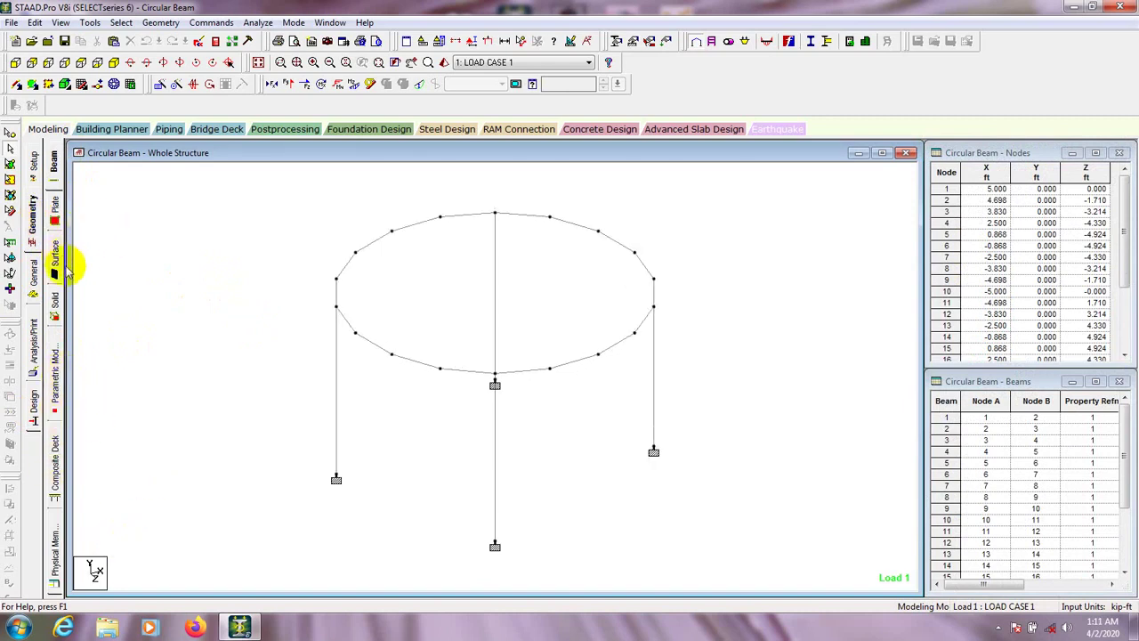
pyautogui.click(32, 292)
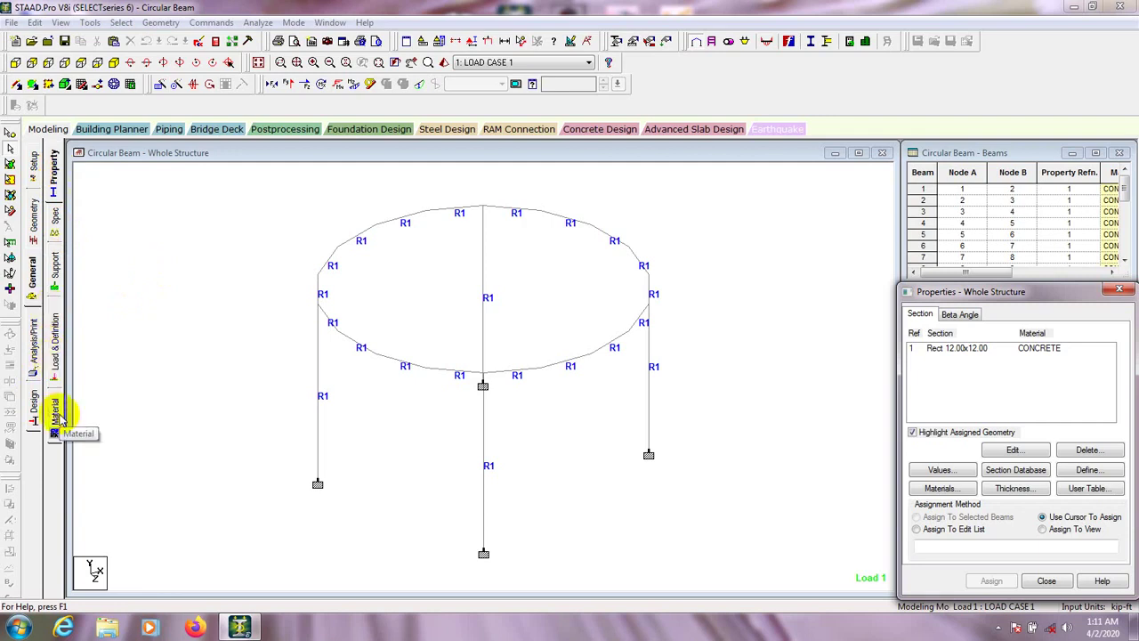
pyautogui.click(34, 216)
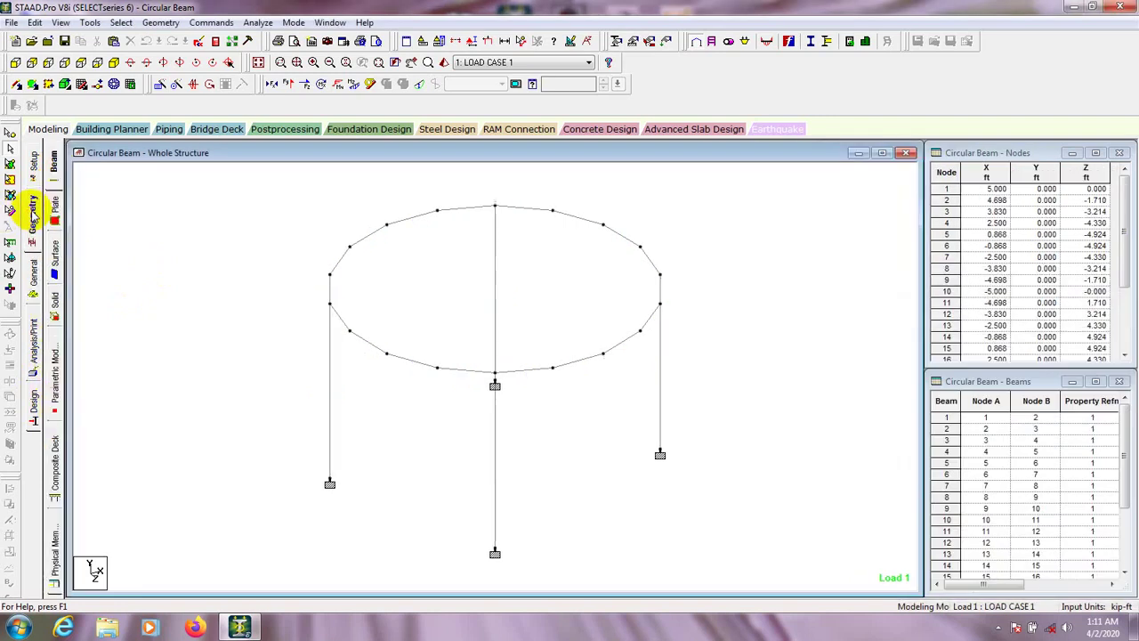
pyautogui.click(54, 131)
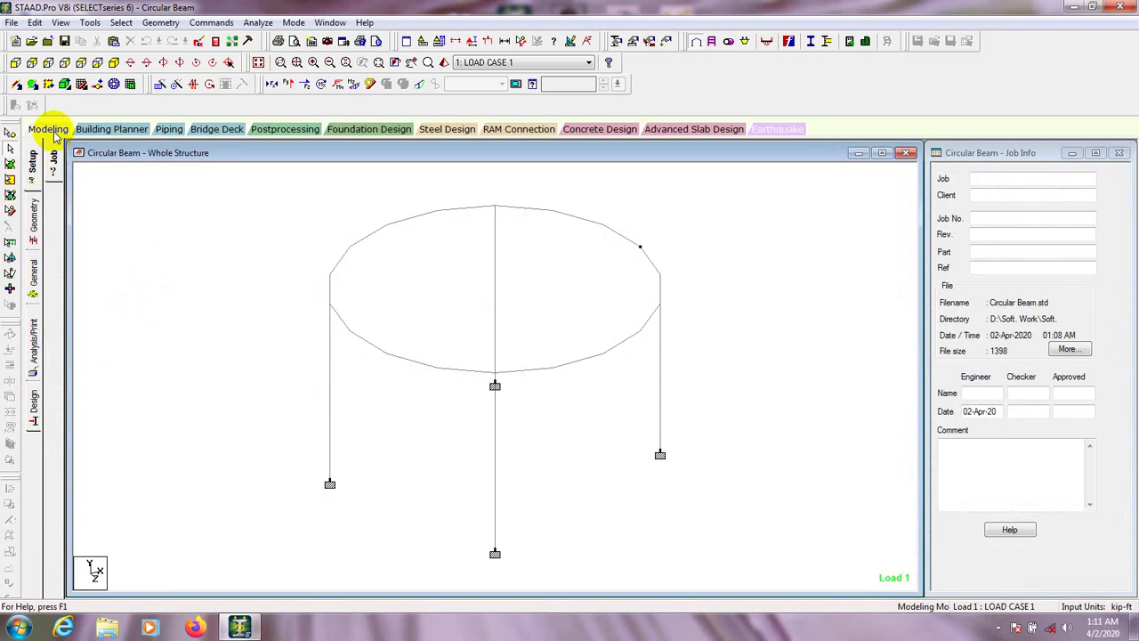
# - Switch to the postprocessing results and open the report setup with its available input items
pyautogui.click(288, 133)
pyautogui.click(583, 421)
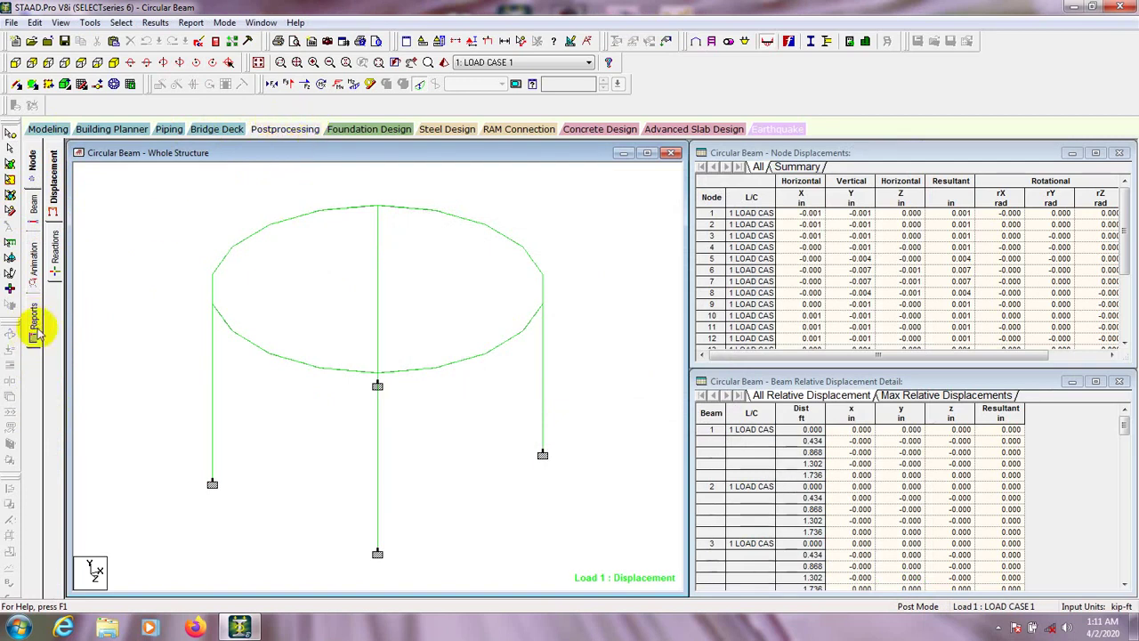
pyautogui.click(34, 322)
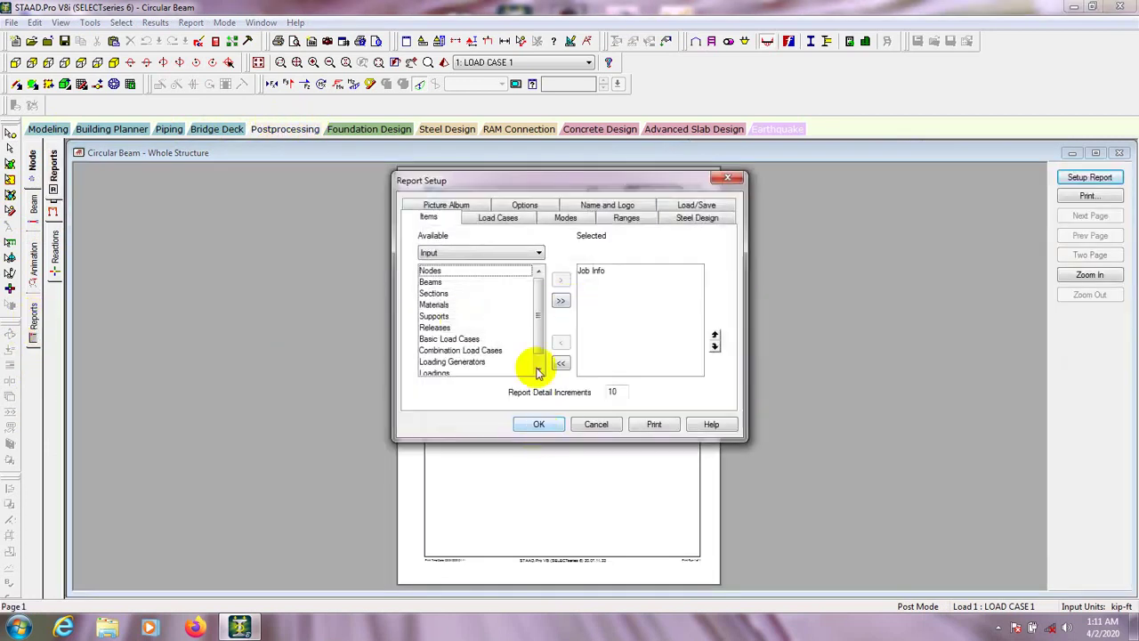
pyautogui.click(540, 336)
pyautogui.scroll(1, 478, 292)
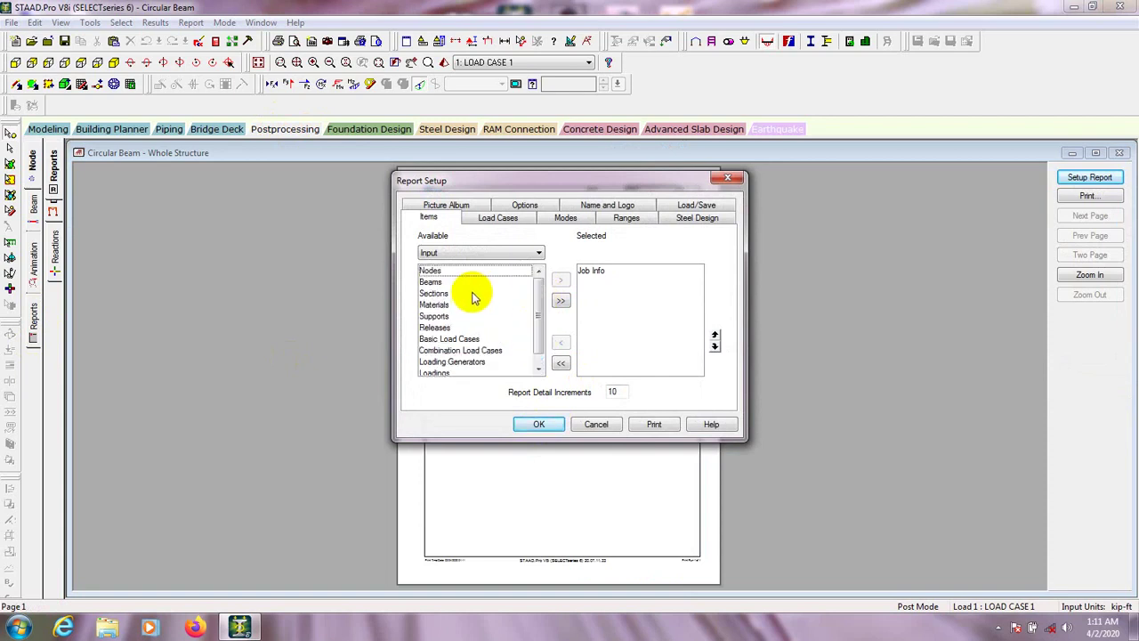
pyautogui.scroll(-1, 475, 294)
pyautogui.scroll(1, 450, 356)
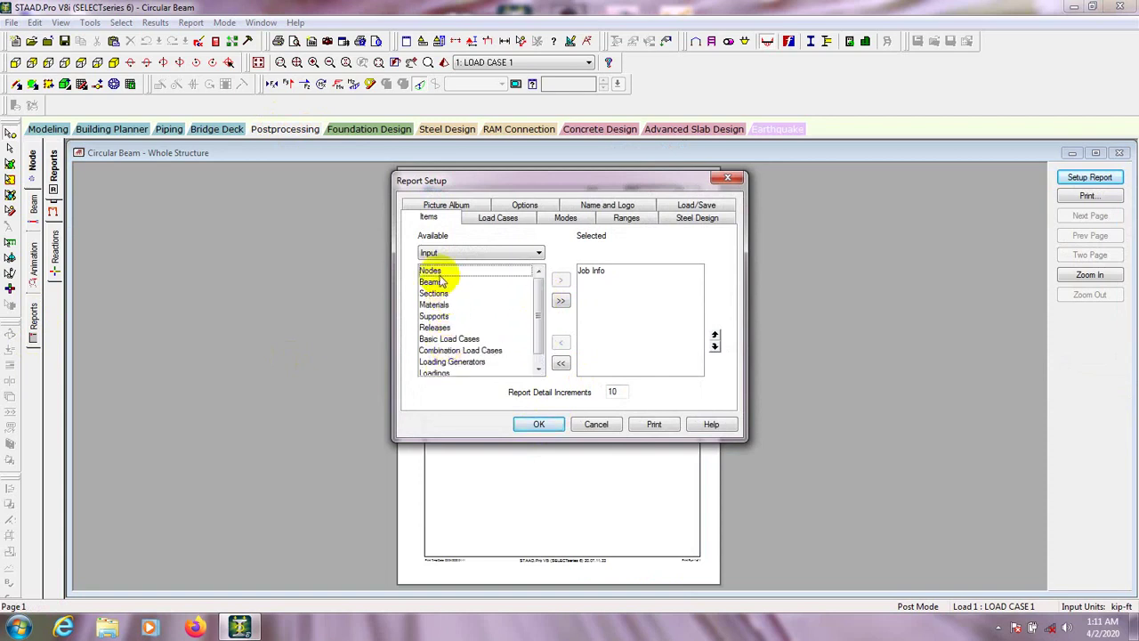
# - Add Beams, Sections and Materials to the report's selected items and generate the report
pyautogui.click(435, 282)
pyautogui.click(559, 279)
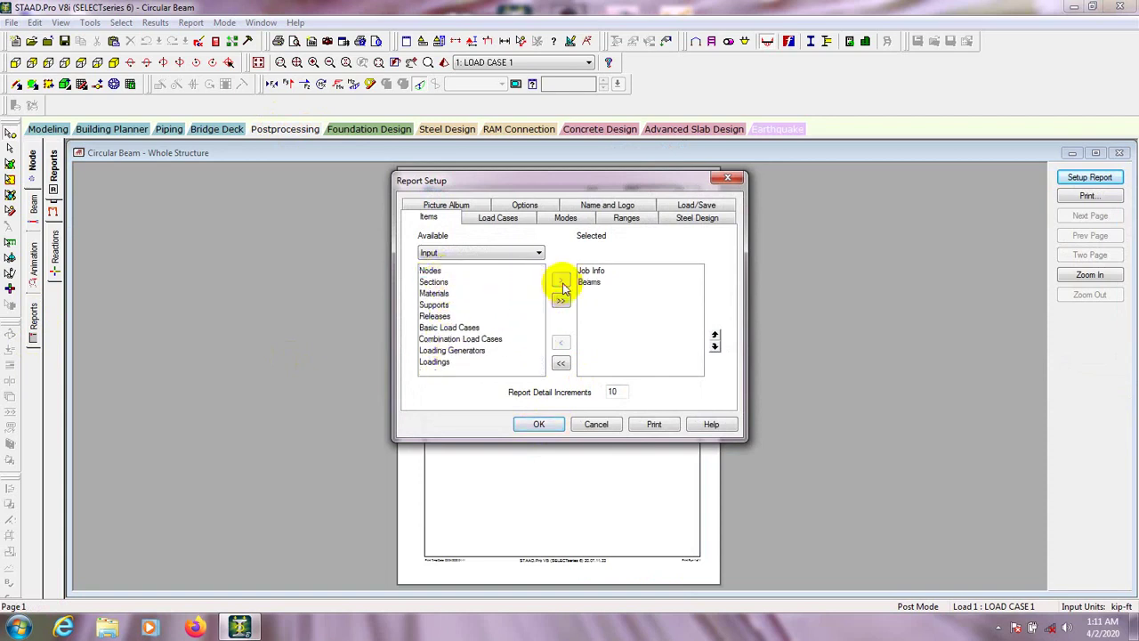
pyautogui.click(455, 282)
pyautogui.click(560, 279)
pyautogui.click(463, 281)
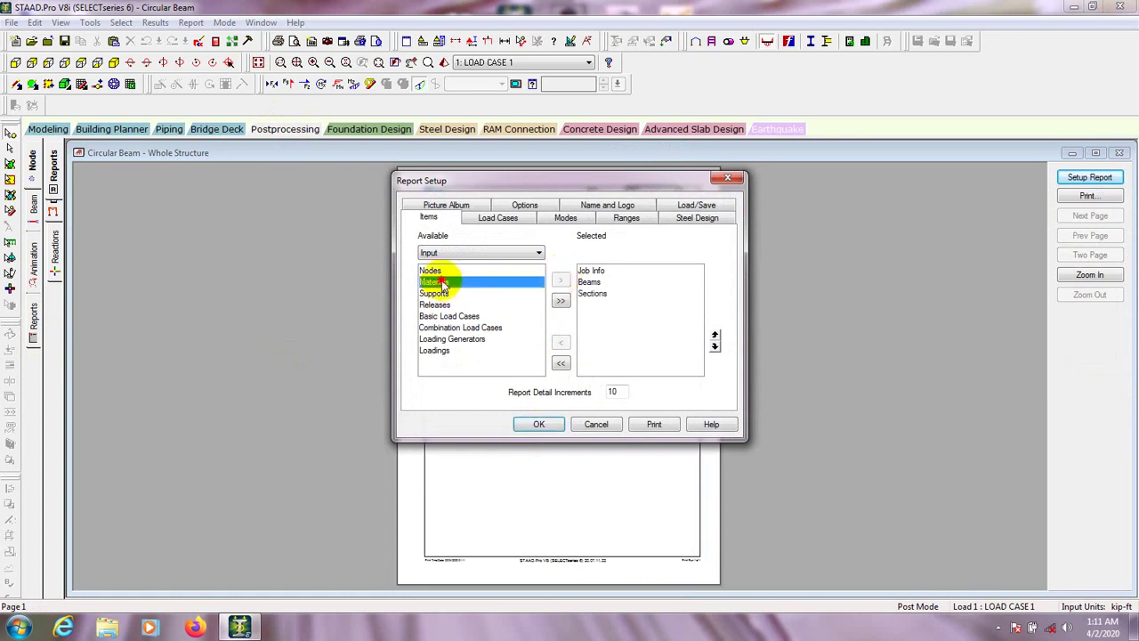
pyautogui.click(562, 282)
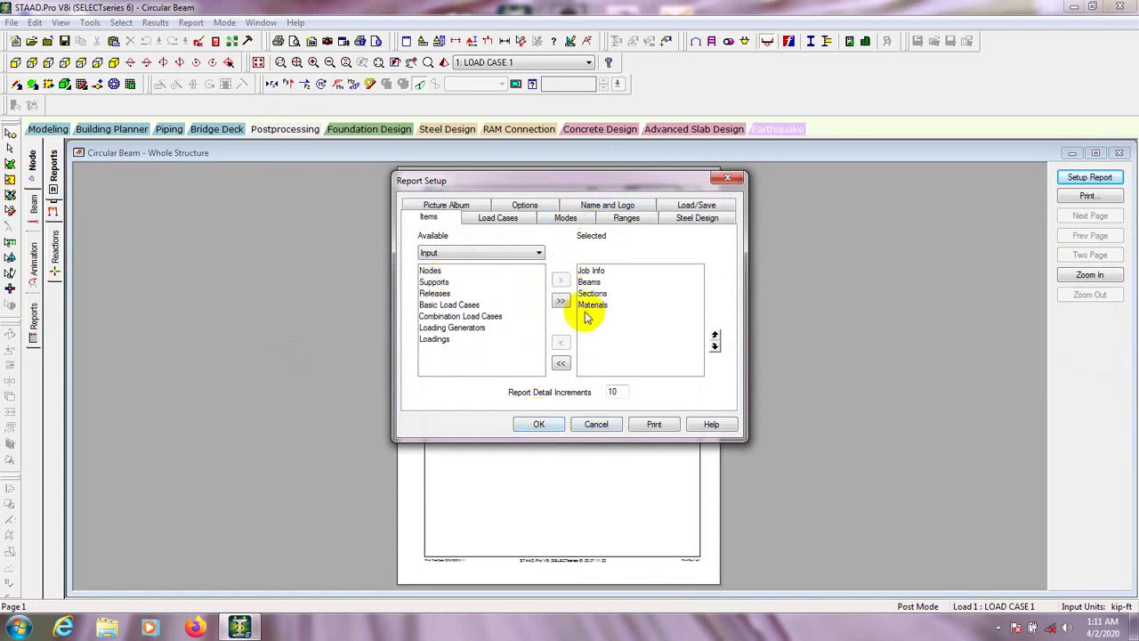
pyautogui.click(537, 424)
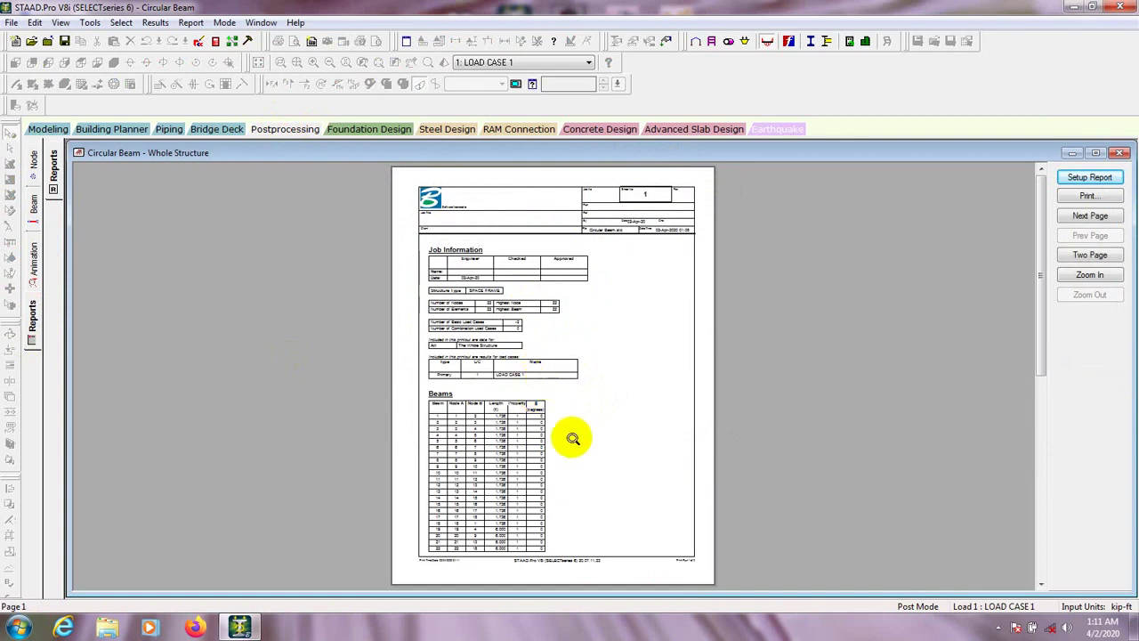
# - Enlarge the generated report's first page and read through its job information and beams table
pyautogui.click(572, 436)
pyautogui.scroll(3, 488, 418)
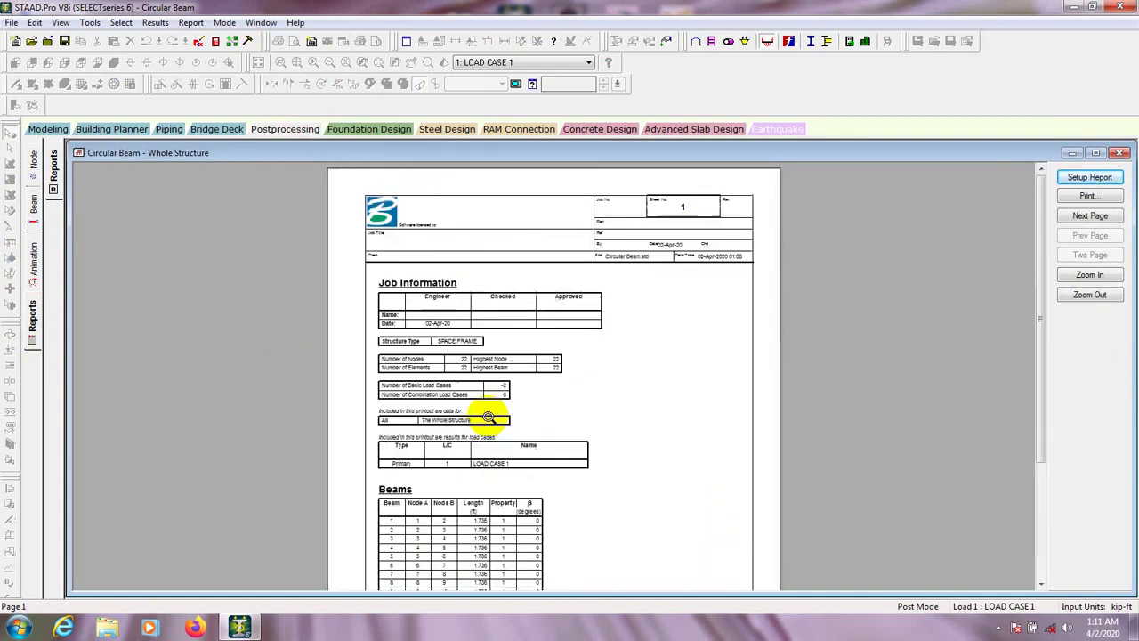
pyautogui.scroll(-3, 489, 418)
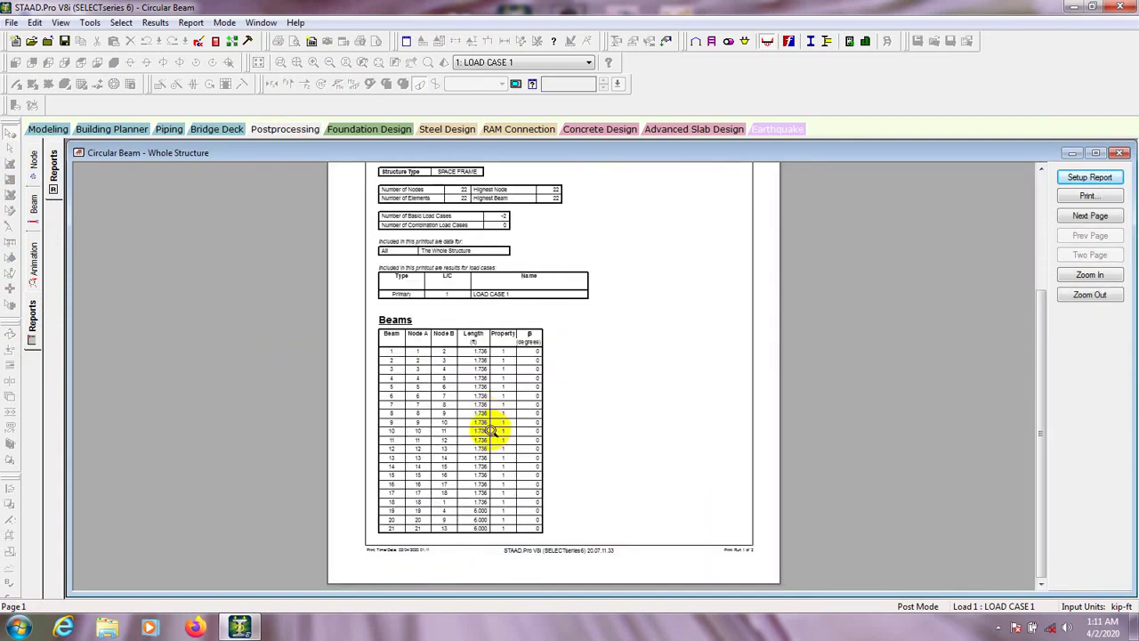
pyautogui.scroll(3, 490, 431)
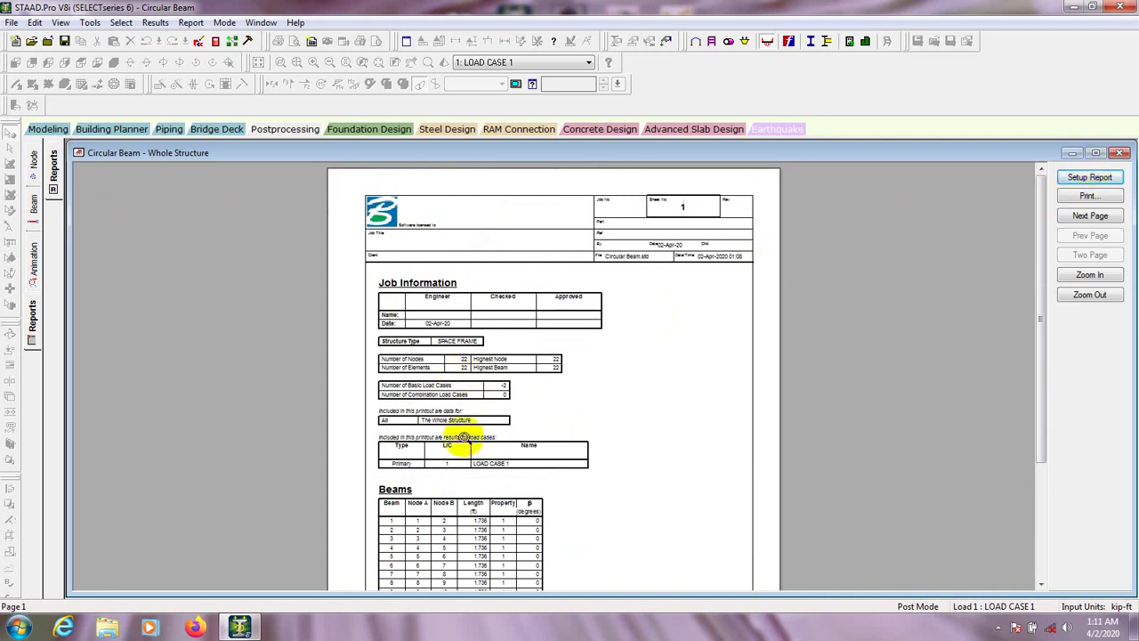
# - Animate the structure's deflection and move the diagram settings clear of the model before accepting them
pyautogui.click(32, 258)
pyautogui.click(442, 178)
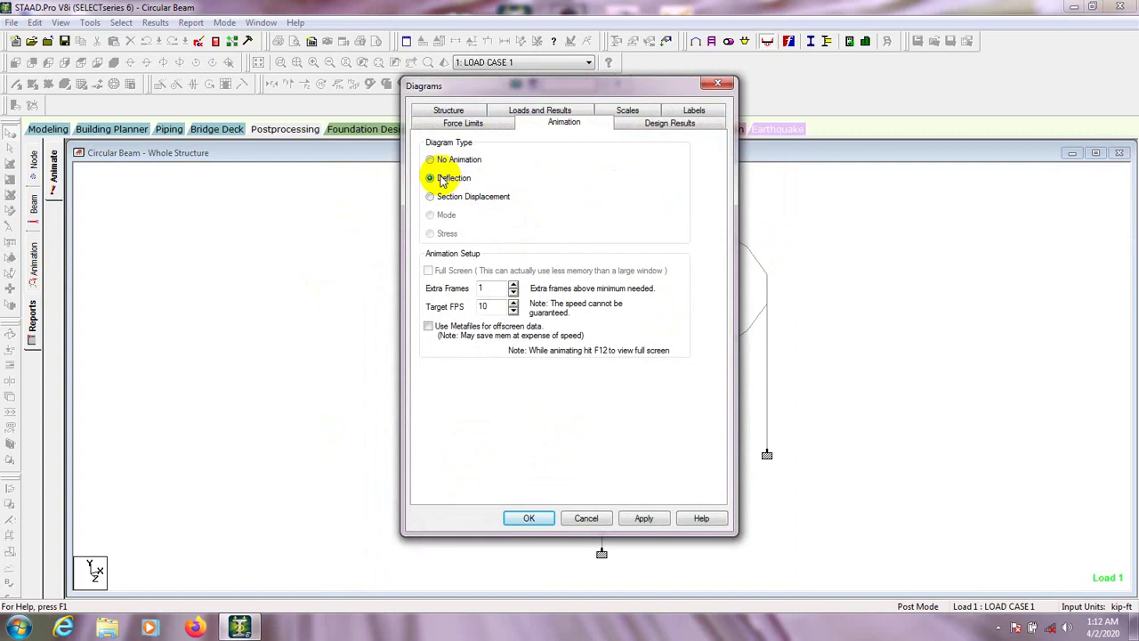
pyautogui.click(642, 518)
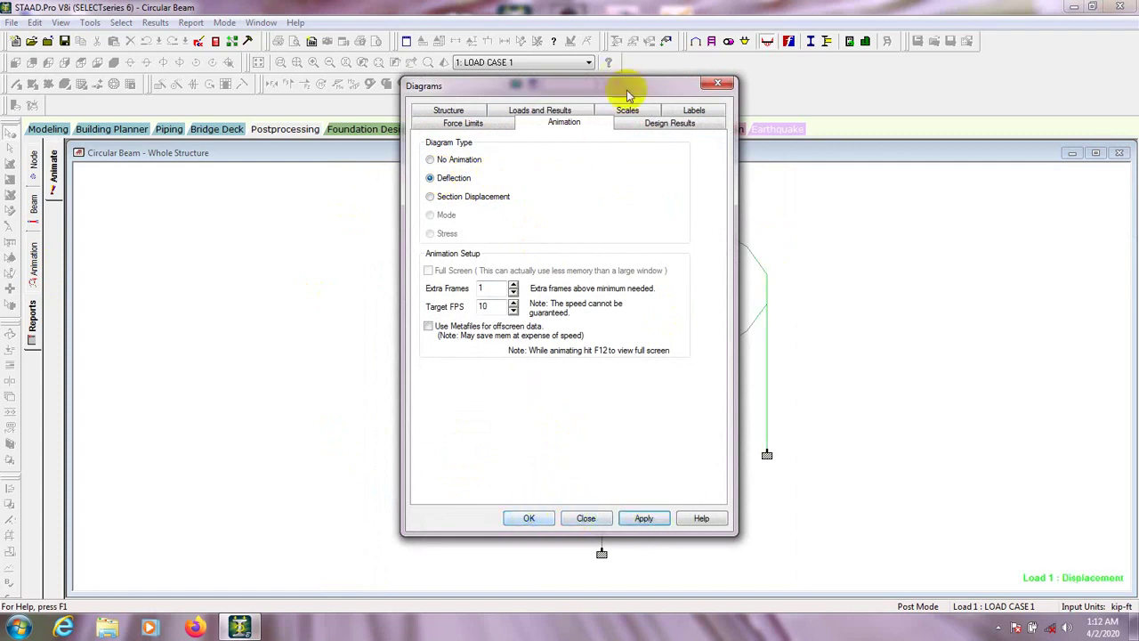
pyautogui.moveTo(625, 89); pyautogui.dragTo(230, 107)
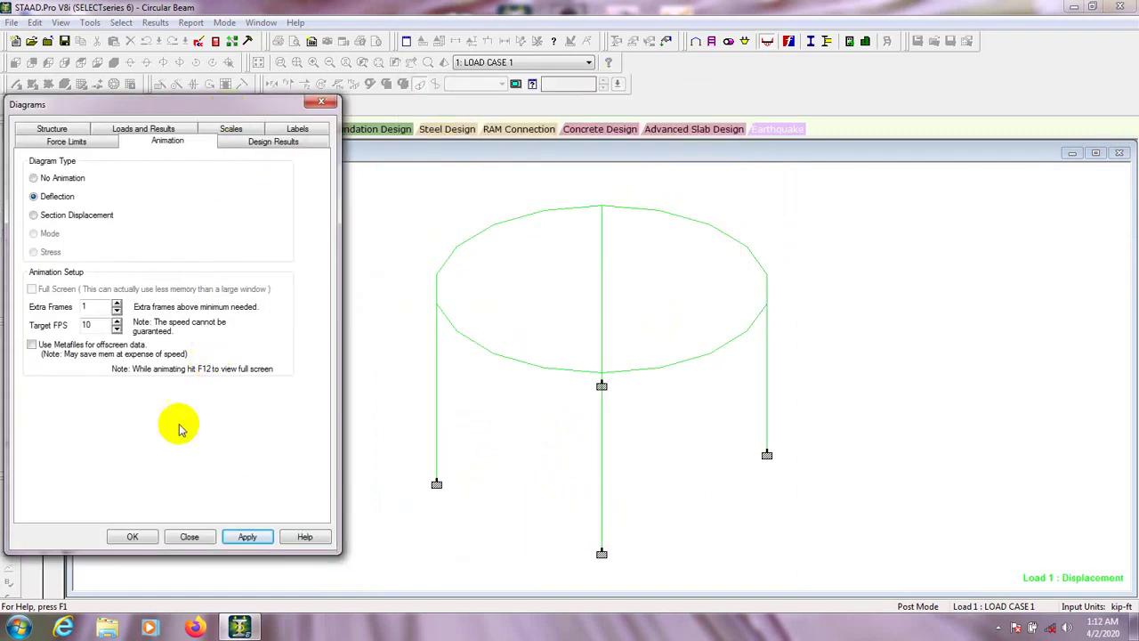
pyautogui.click(133, 536)
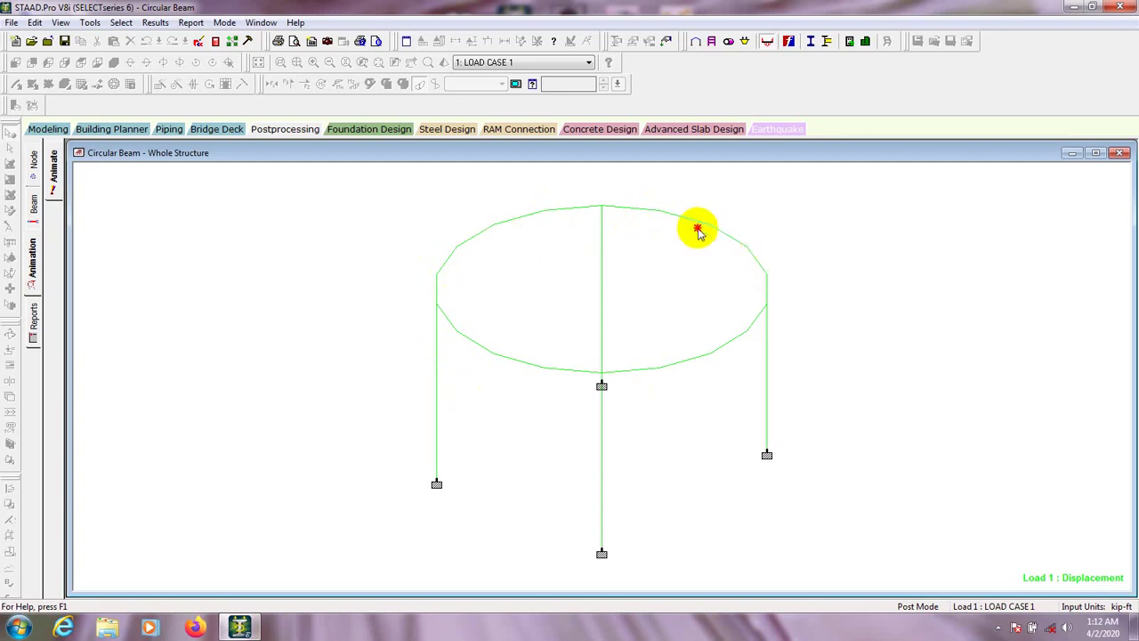
# - Return to the displacement results, inspect the deflection diagram of ring beam 3 and close its dialog
pyautogui.click(269, 130)
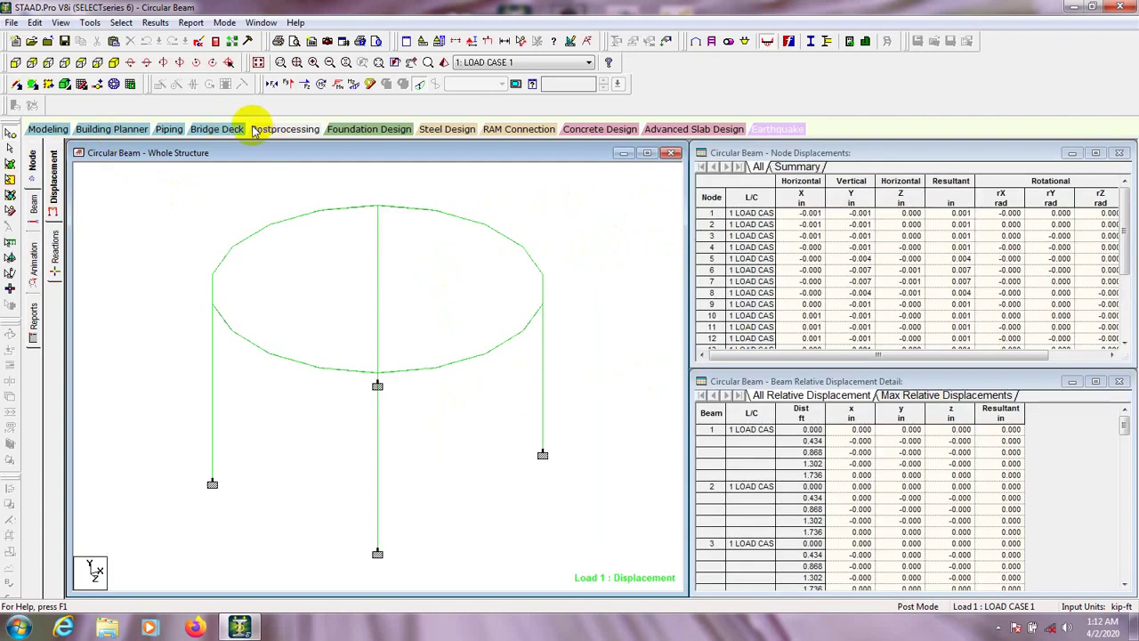
pyautogui.doubleClick(428, 211)
pyautogui.click(591, 171)
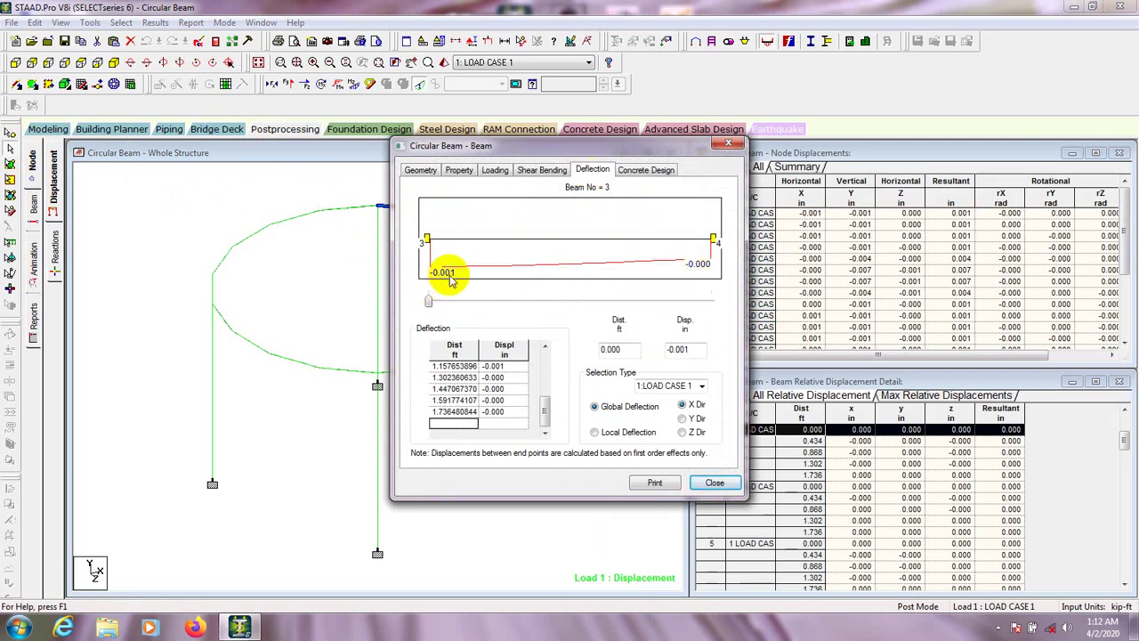
pyautogui.click(715, 482)
# - Inspect the deflection diagram of ring beam 15 and close its dialog
pyautogui.doubleClick(508, 338)
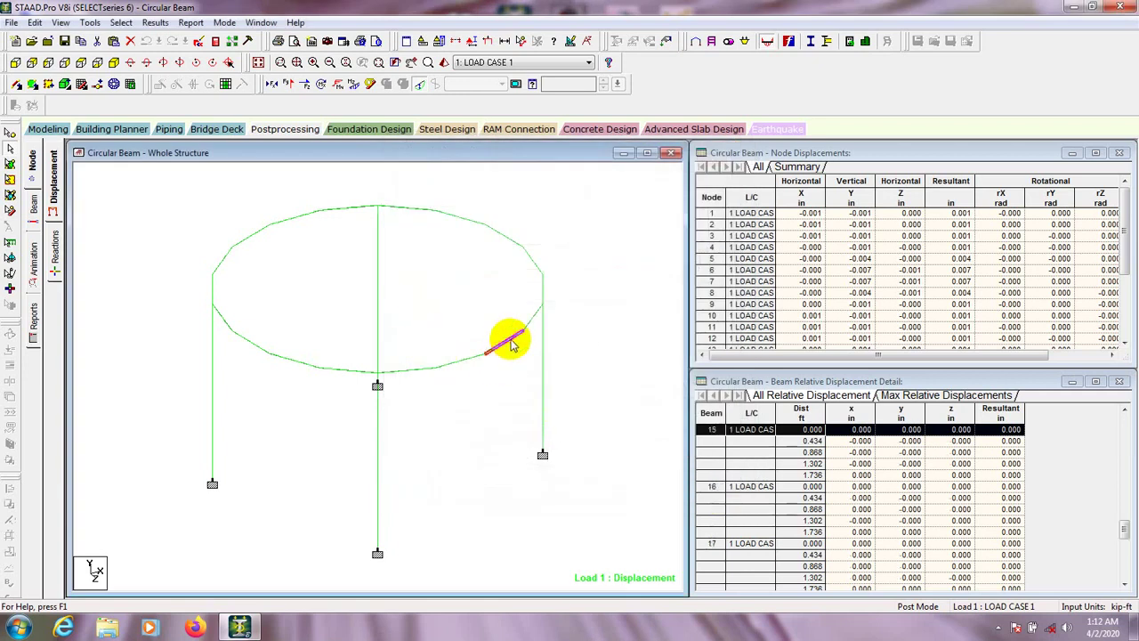
pyautogui.click(590, 169)
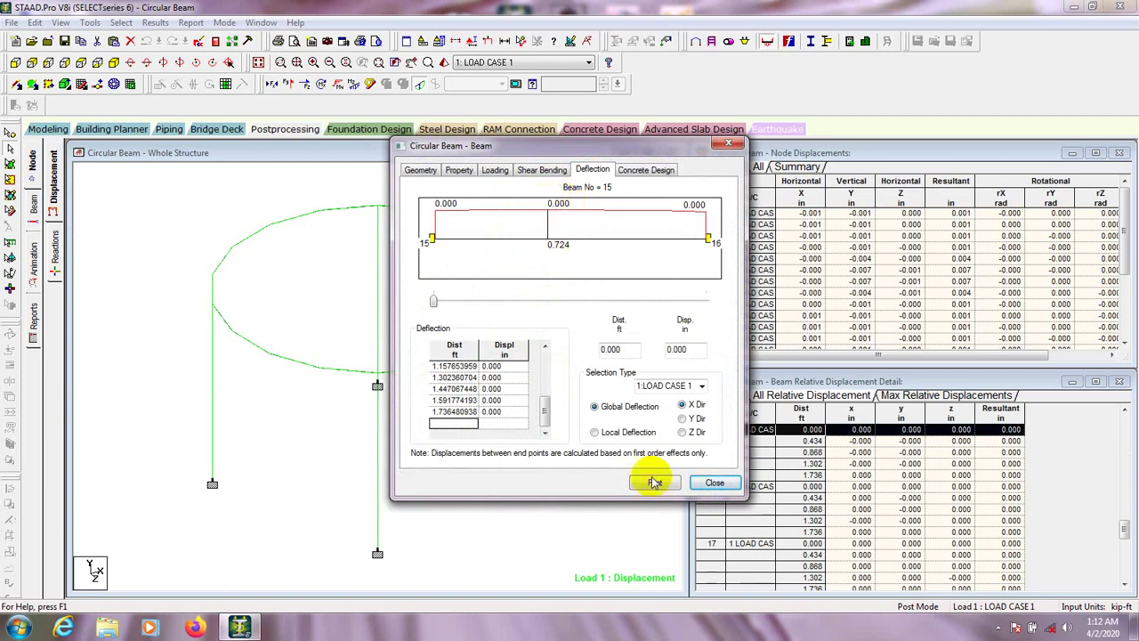
pyautogui.click(712, 482)
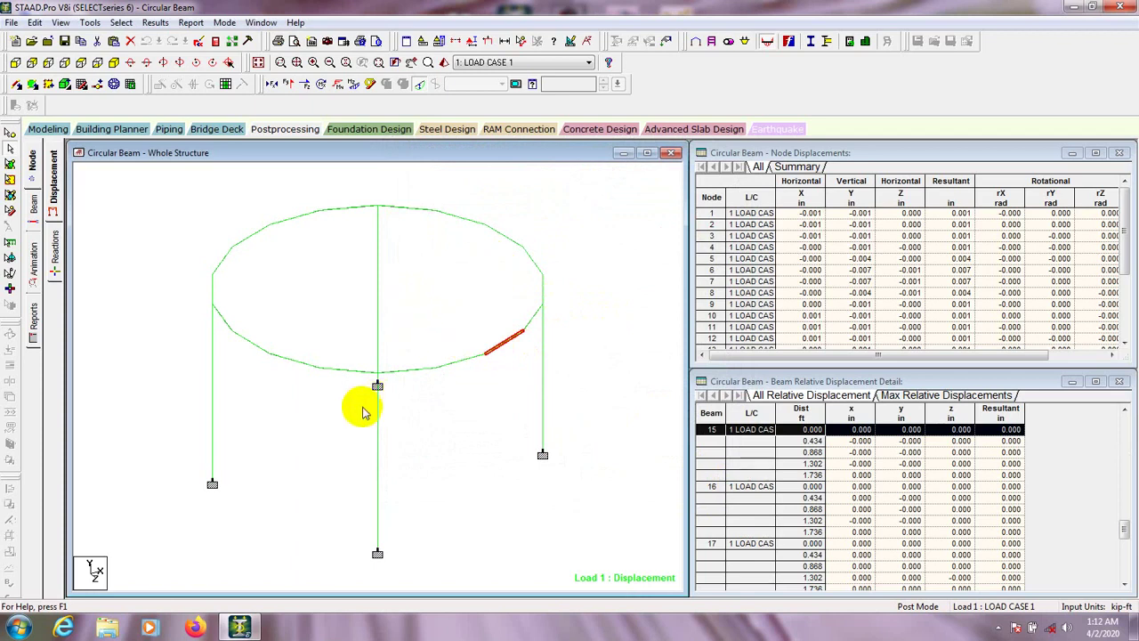
# - Inspect the deflection of column 21, tracing it along the member to the 6 ft end, and close the dialog
pyautogui.doubleClick(376, 429)
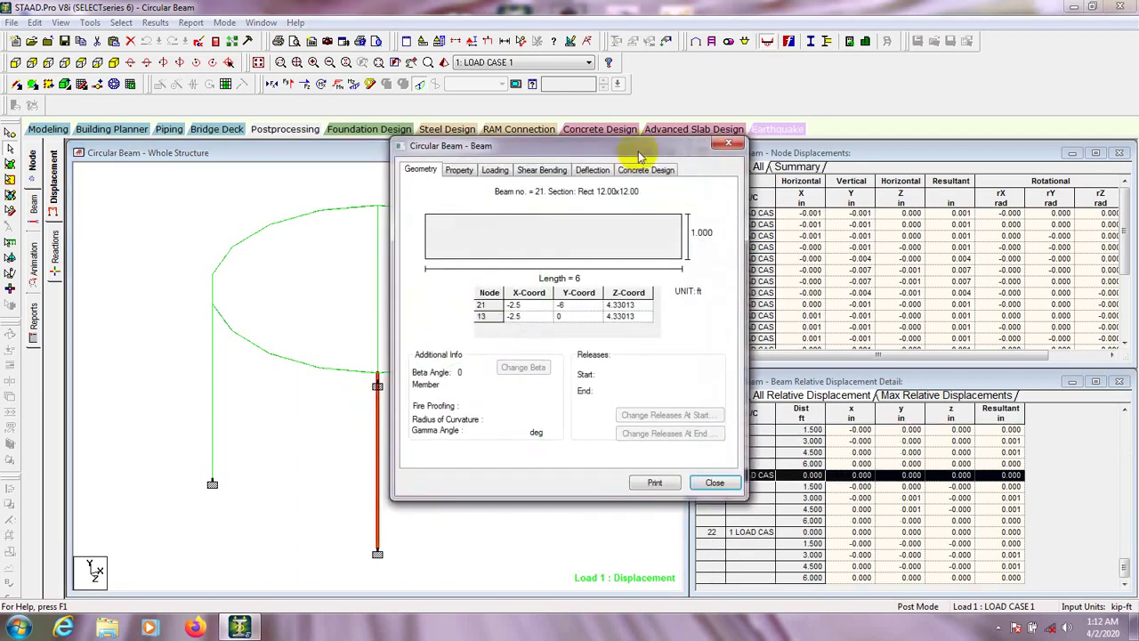
pyautogui.click(592, 169)
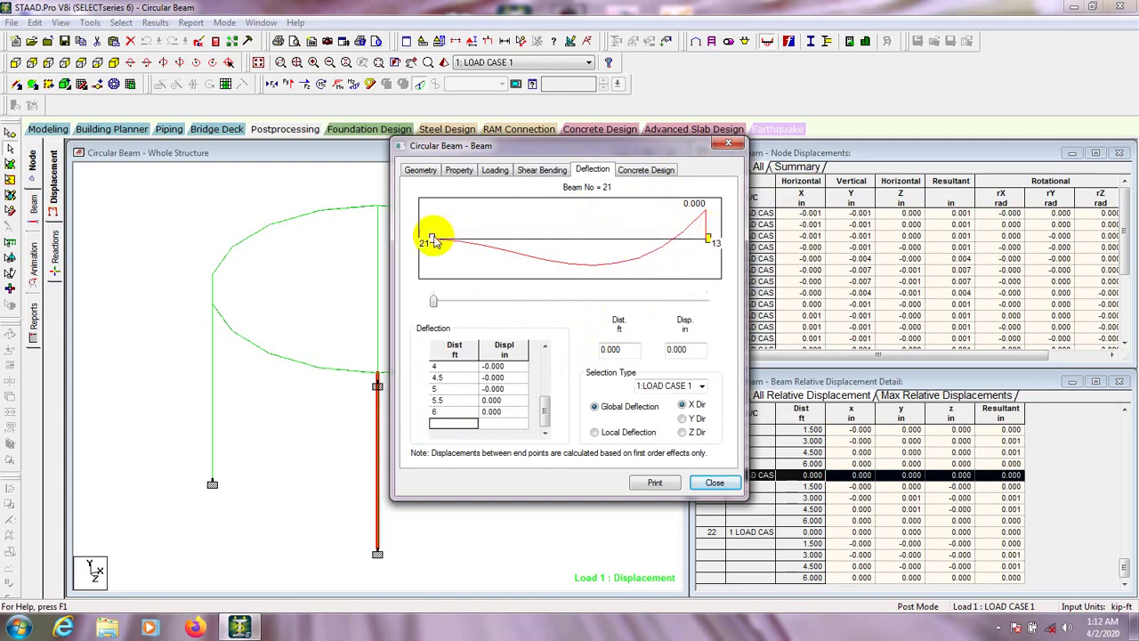
pyautogui.click(433, 304)
pyautogui.moveTo(433, 303); pyautogui.dragTo(719, 303)
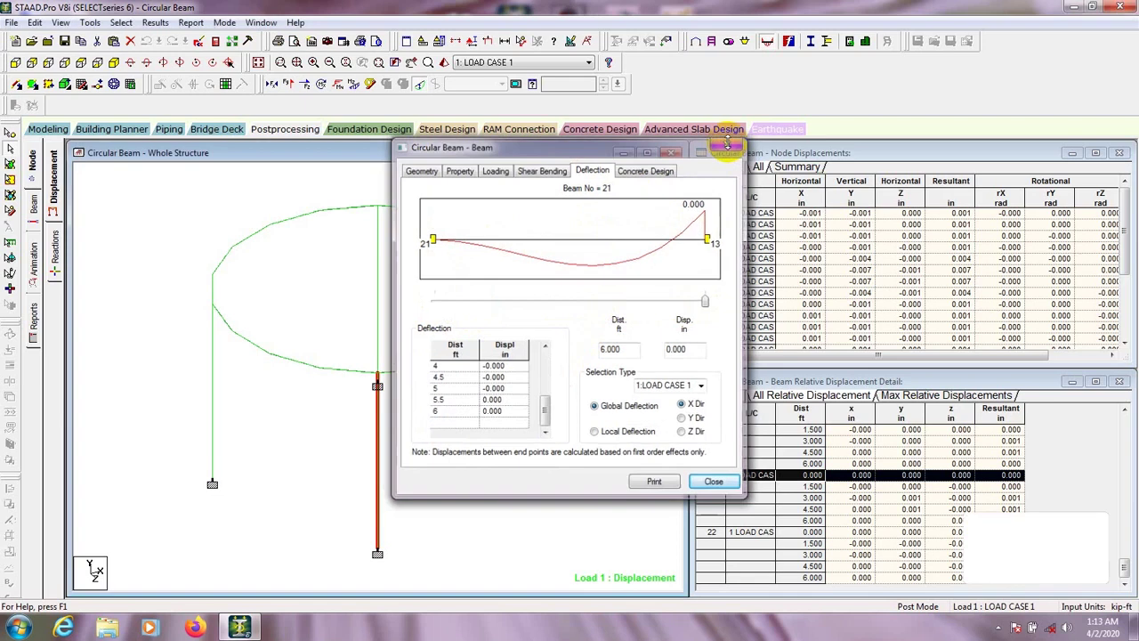
pyautogui.click(728, 145)
# - Open the member details of ring beam 15 again, close them and clear the beam selection
pyautogui.click(496, 345)
pyautogui.doubleClick(496, 345)
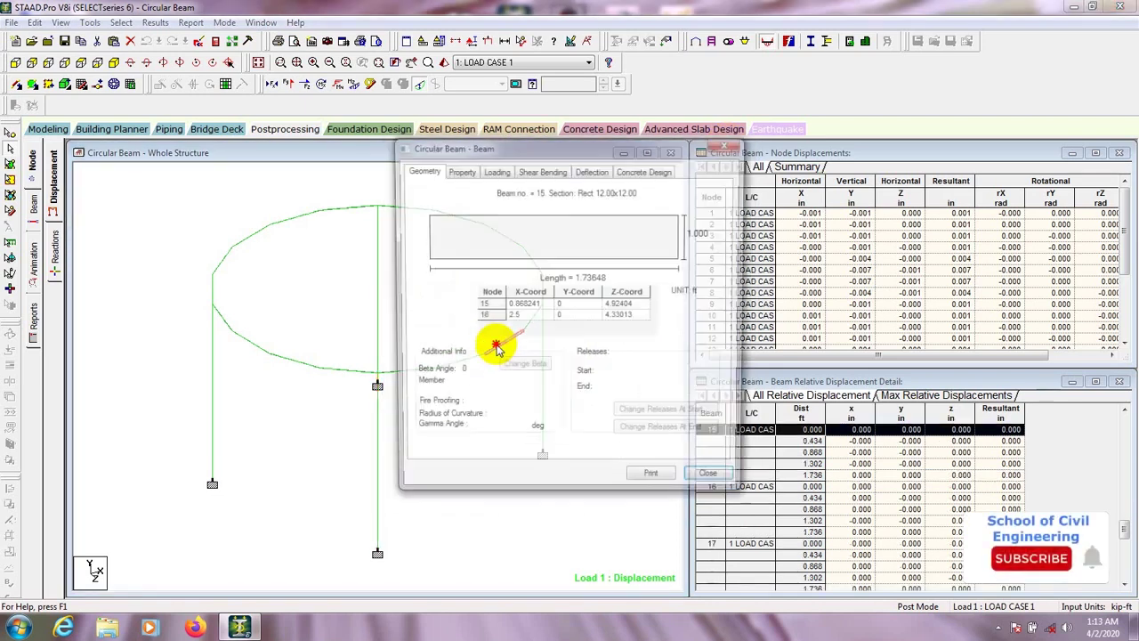
pyautogui.click(728, 145)
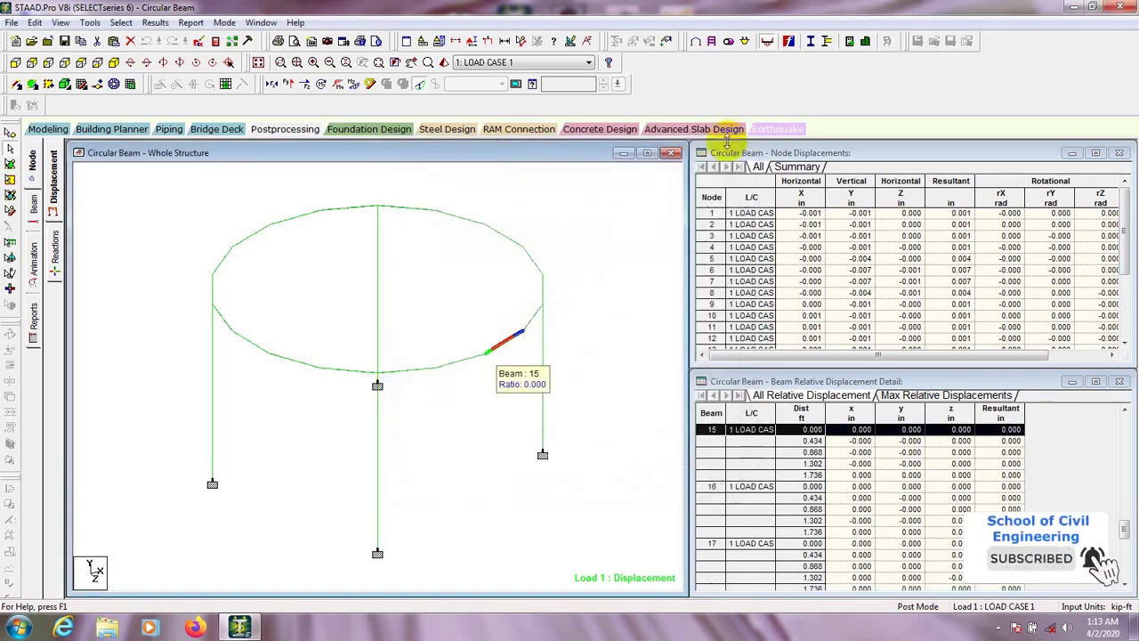
pyautogui.click(447, 450)
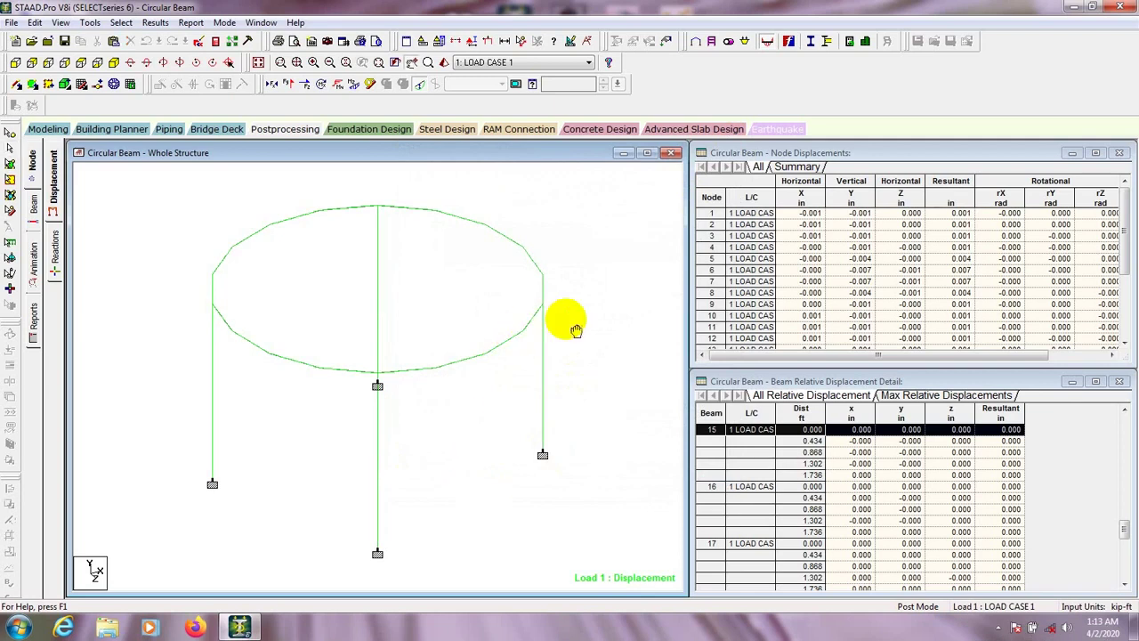
pyautogui.moveTo(573, 317); pyautogui.dragTo(558, 323, button='middle')
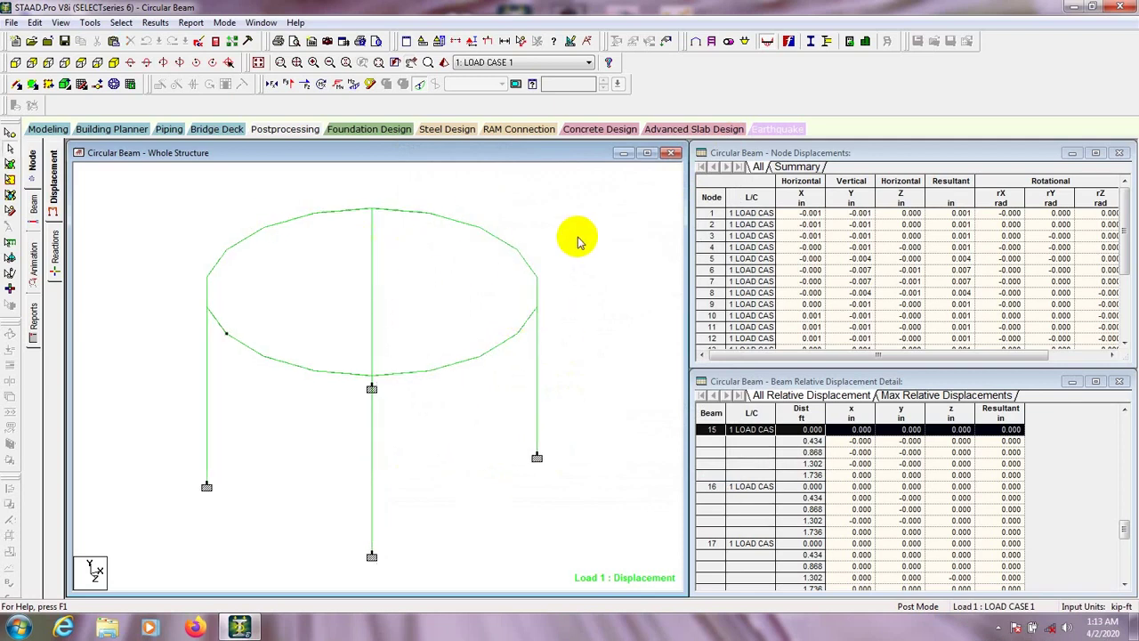
pyautogui.click(958, 154)
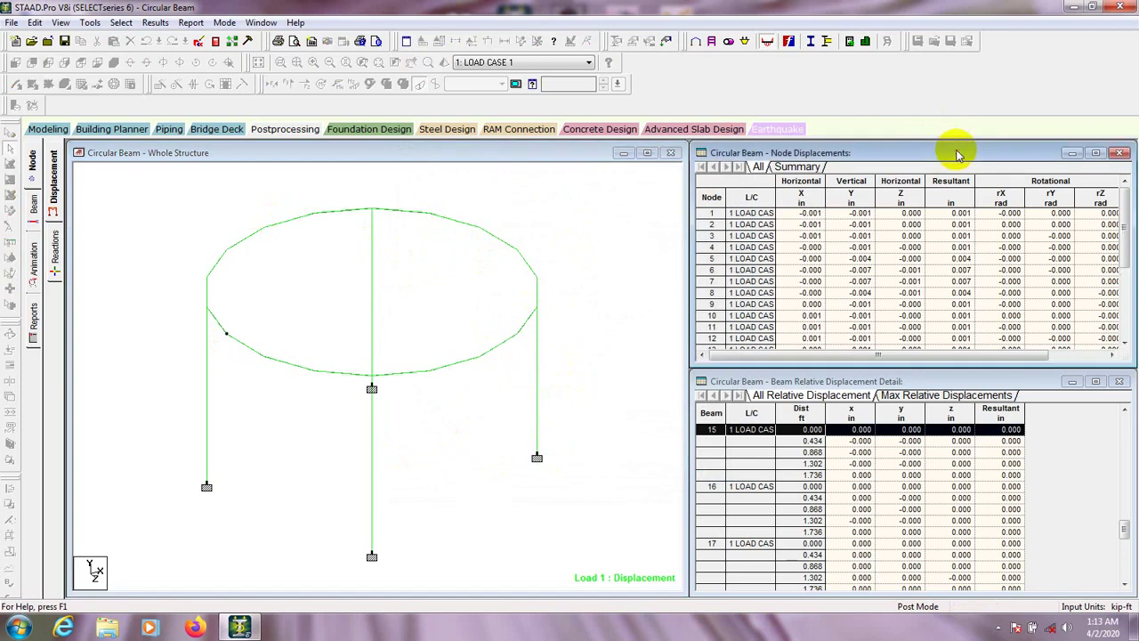